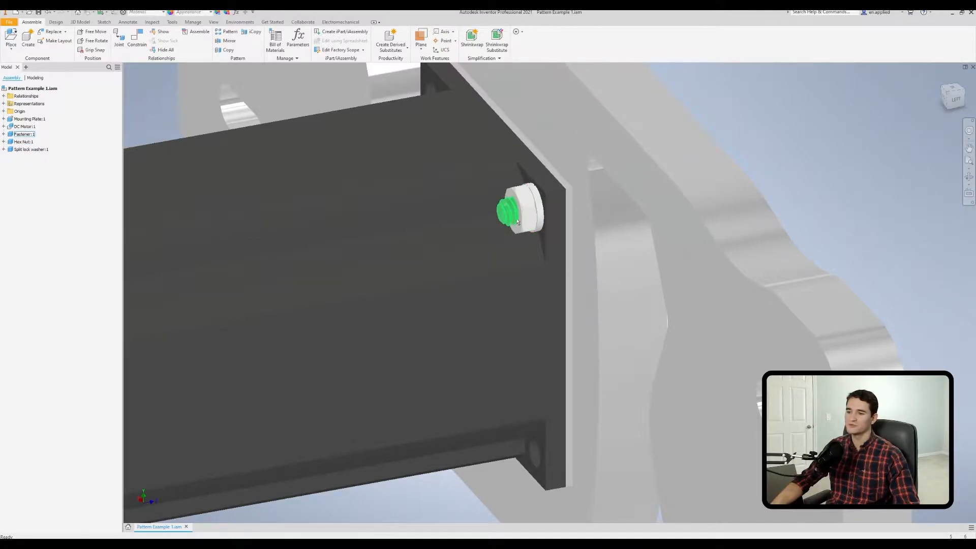
Step: Examine the fastener, split lock washer and hex nut on the DC motor flange and the mounting plate from several sides
scroll(541, 217, "down", 5)
middle_click_drag(603, 241, 582, 221, "shift")
scroll(542, 201, "up", 4)
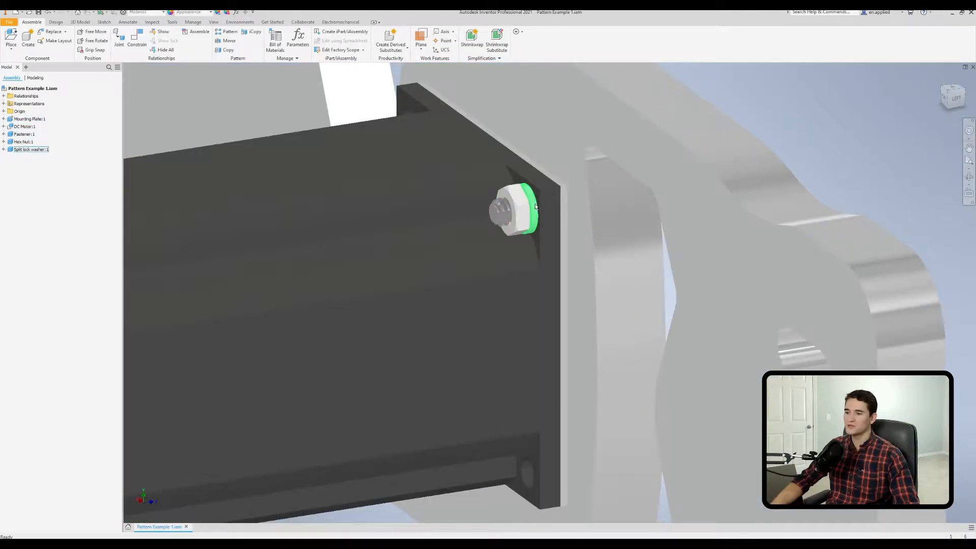
scroll(546, 217, "down", 4)
middle_click_drag(618, 232, 469, 244, "shift")
scroll(468, 244, "down", 1)
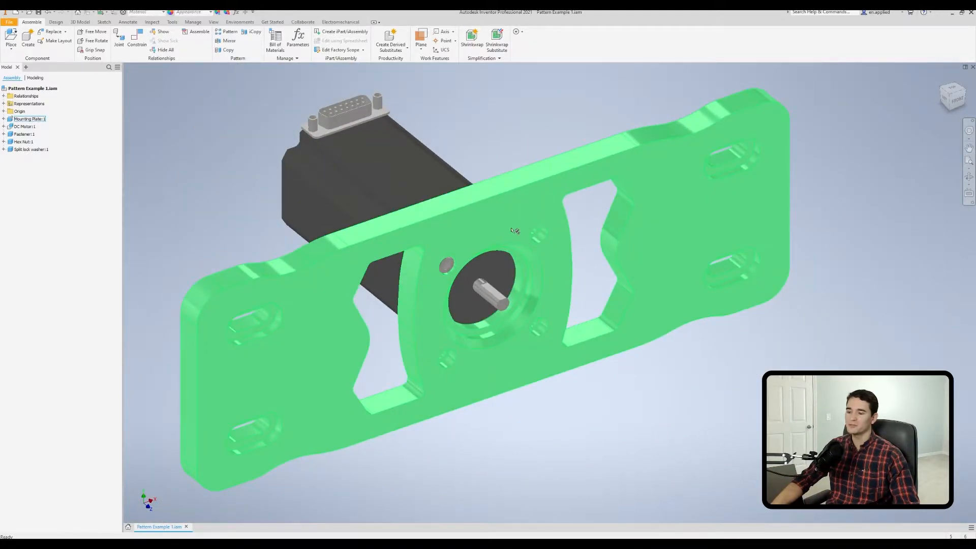
middle_click_drag(460, 264, 555, 273, "shift")
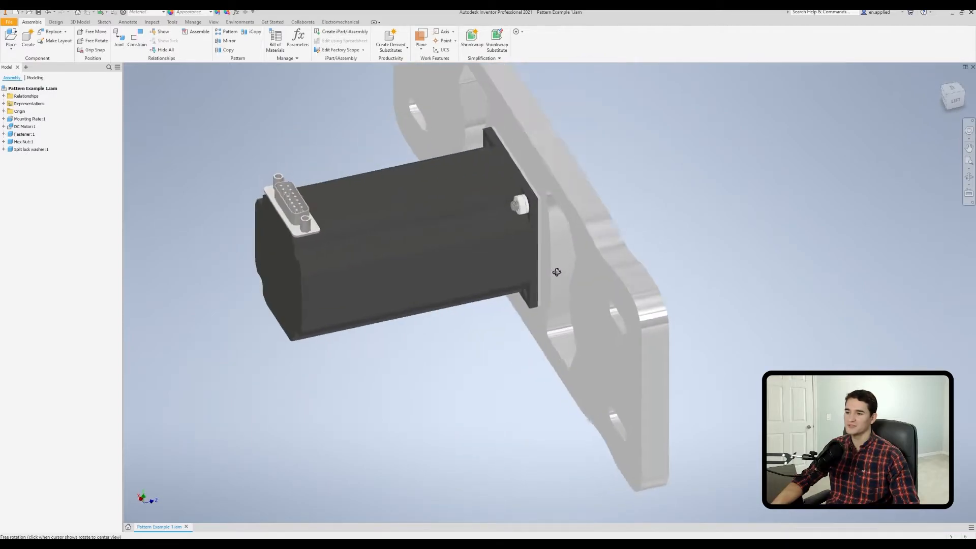
middle_click_drag(544, 239, 570, 236, "shift")
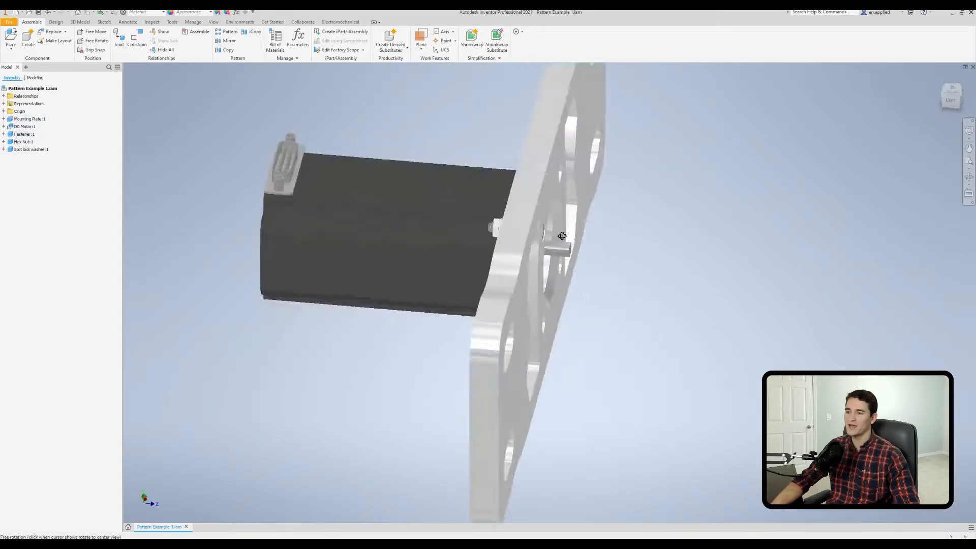
key("F6")
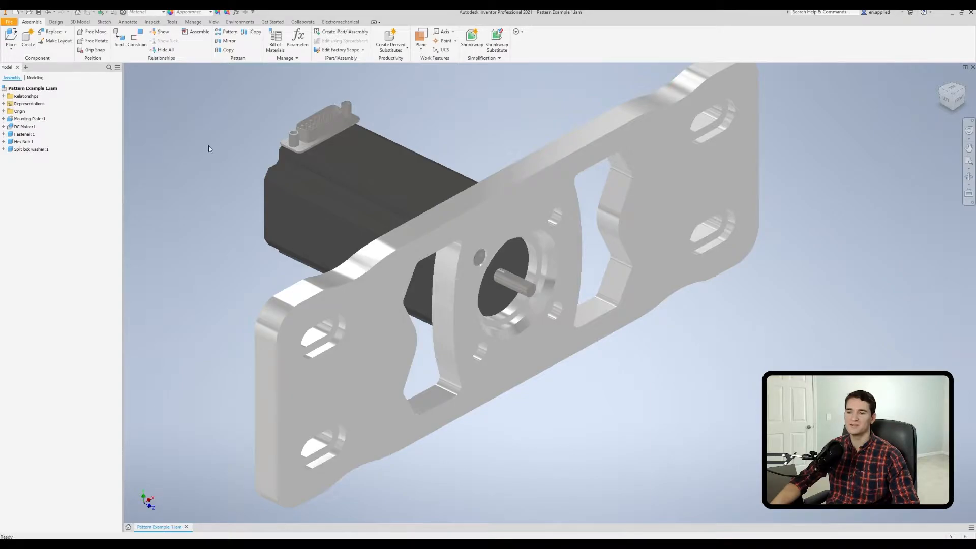
Step: Delete the fastener, hex nut and split lock washer from the assembly
middle_click_drag(184, 260, 237, 245)
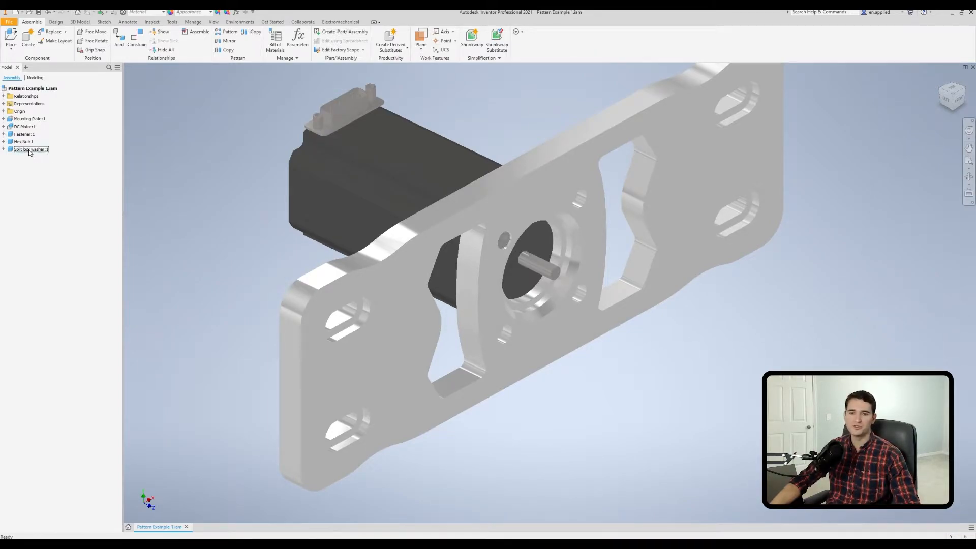
left_click(29, 134, "shift")
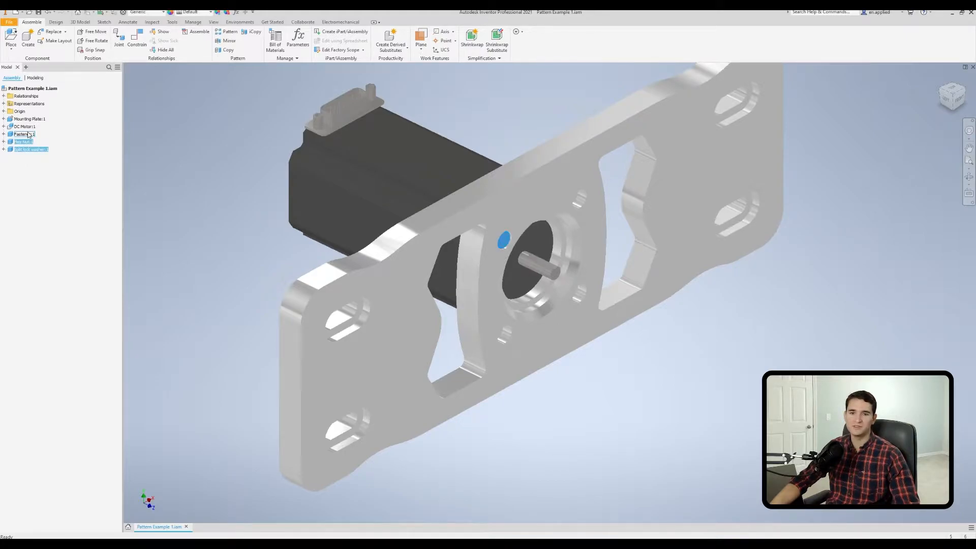
key("Delete")
Step: Place one each of Fastener.ipt, Hex Nut.ipt and Split lock washer.ipt from the Hardware folder beside the motor
middle_click_drag(564, 320, 514, 259, "shift")
middle_click_drag(394, 294, 319, 237, "shift")
key("p")
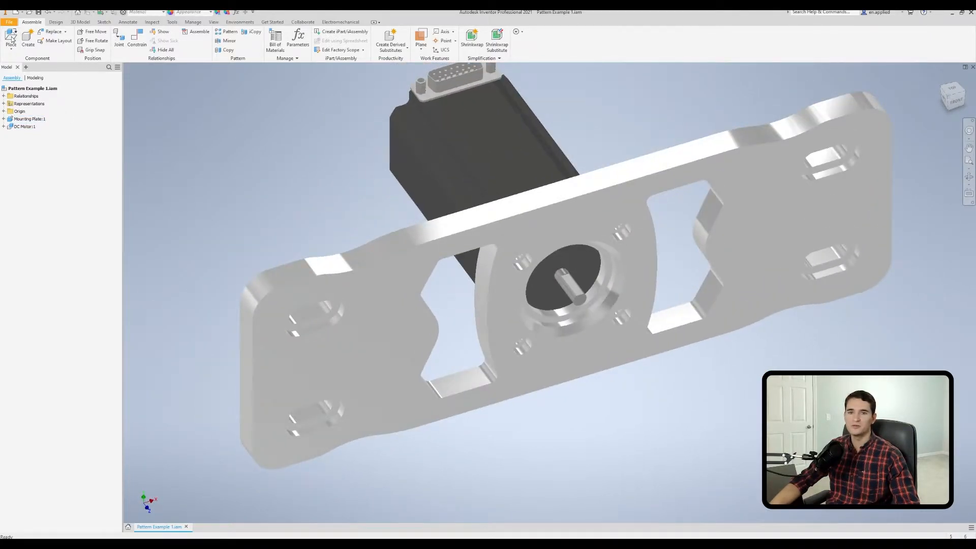
scroll(478, 254, "down", 1)
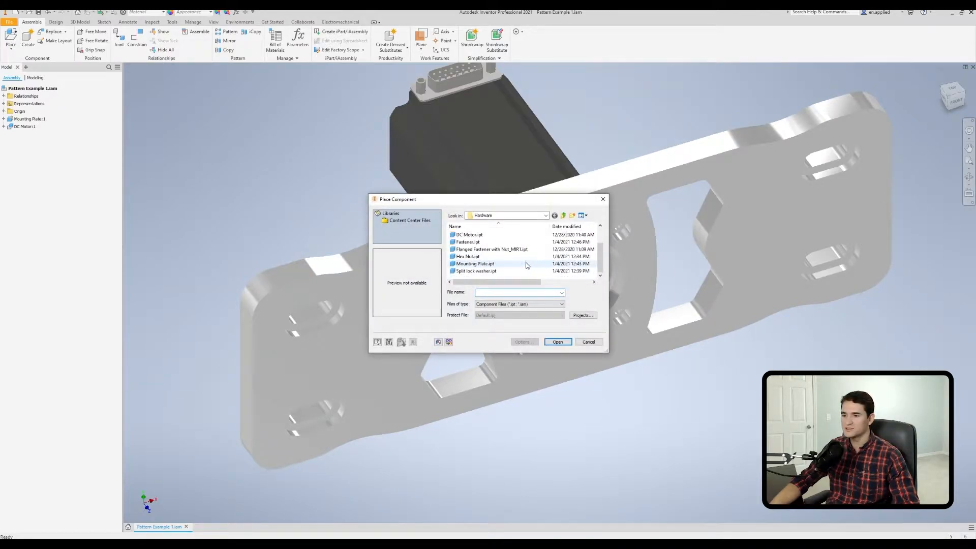
left_click(491, 243)
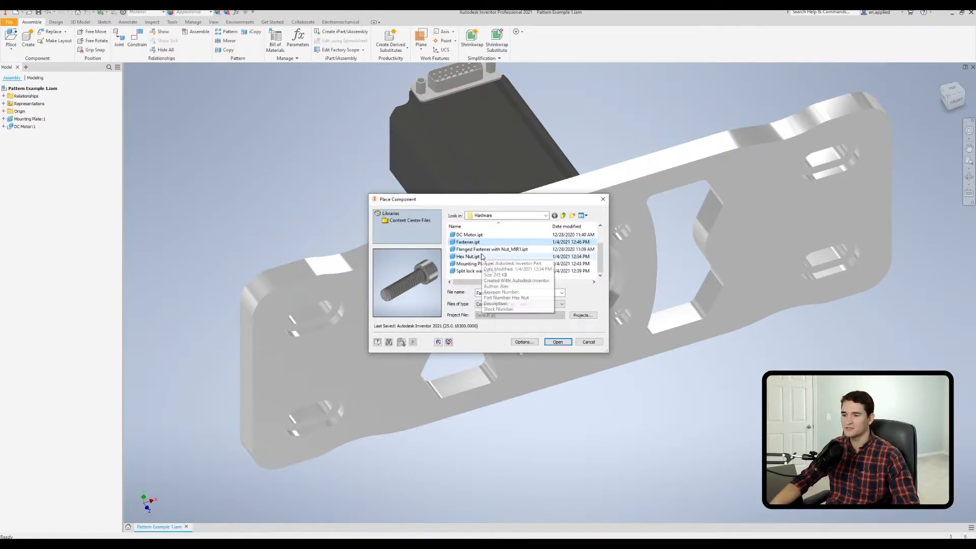
left_click(480, 257, "ctrl")
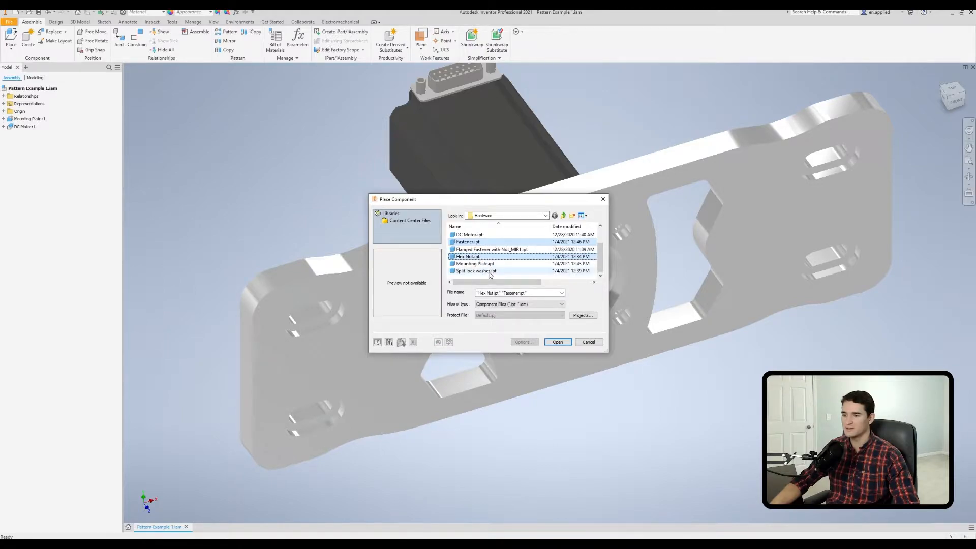
left_click(486, 271, "ctrl")
left_click(558, 342)
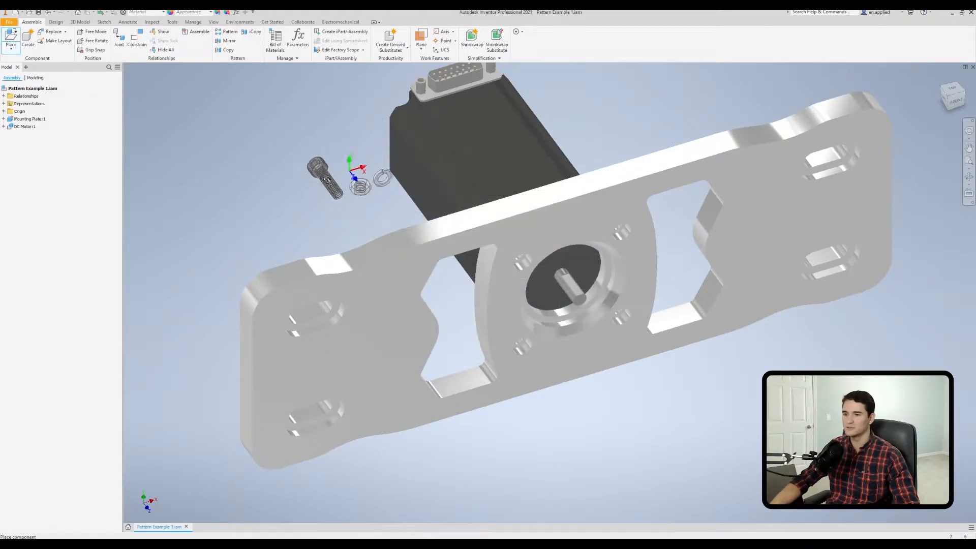
right_click(275, 196)
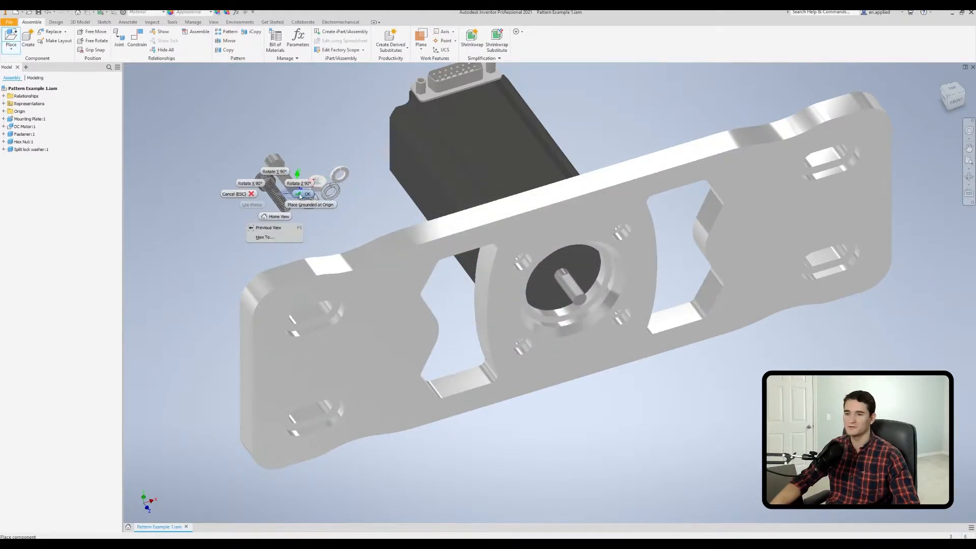
left_click(298, 194)
Step: Set up an Insert constraint between the underside of the fastener's head and the inner edge of the mounting plate's upper-left motor bolt hole
middle_click_drag(266, 200, 358, 202)
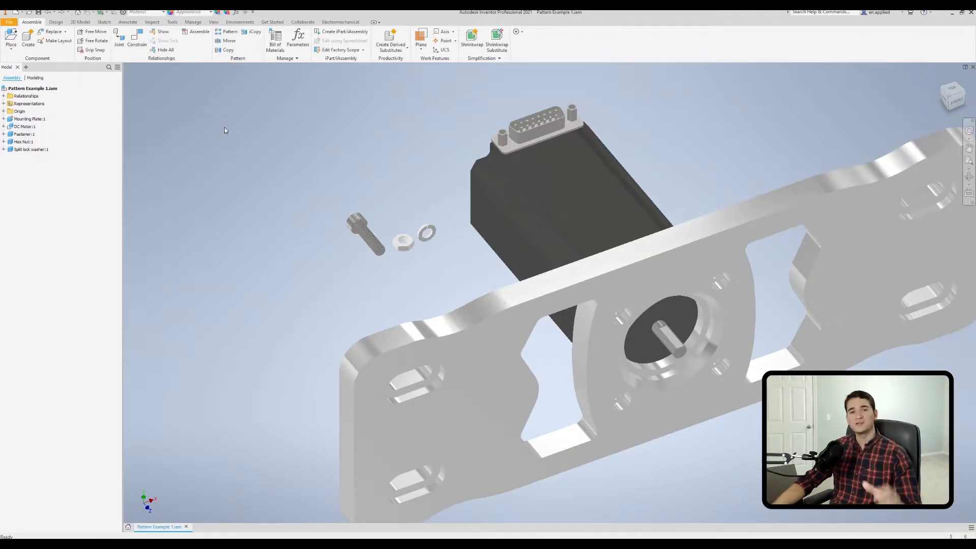
left_click(142, 41)
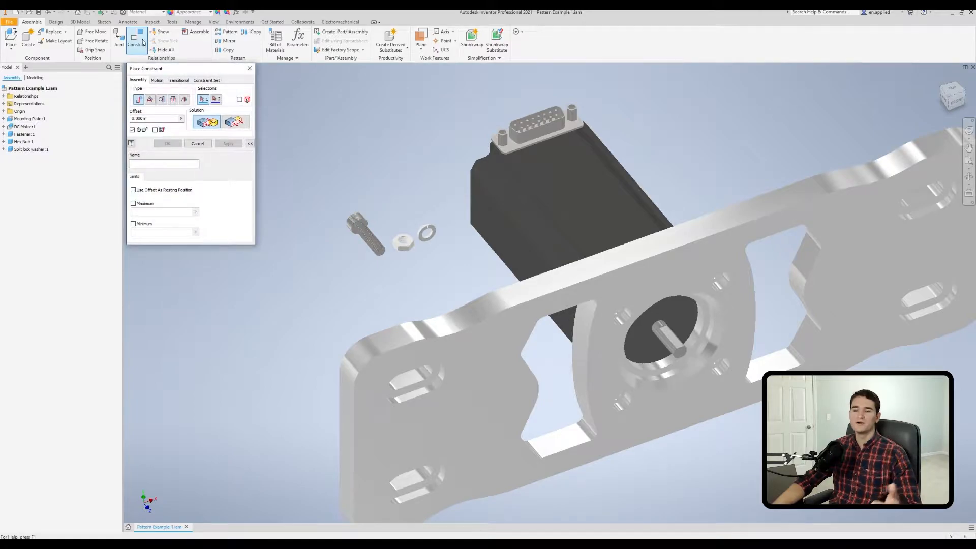
left_click(173, 99)
scroll(354, 223, "up", 10)
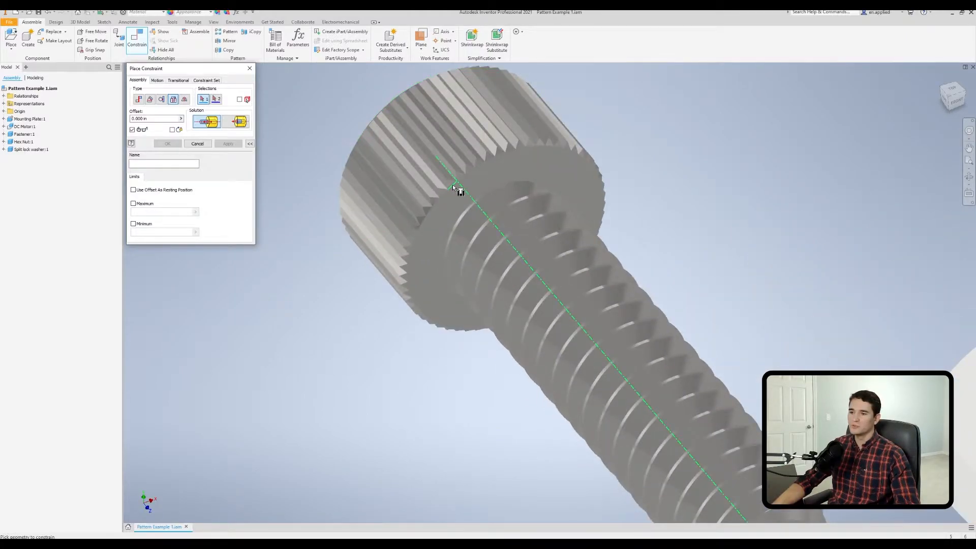
left_click(454, 187)
scroll(455, 195, "down", 10)
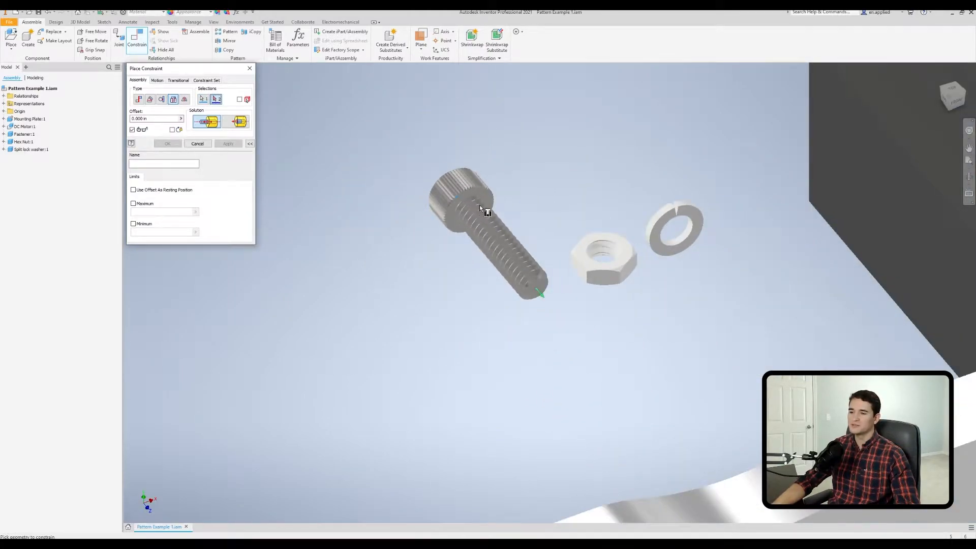
middle_click_drag(572, 266, 398, 178)
middle_click_drag(605, 255, 352, 126)
middle_click_drag(516, 178, 467, 181)
scroll(499, 212, "up", 5)
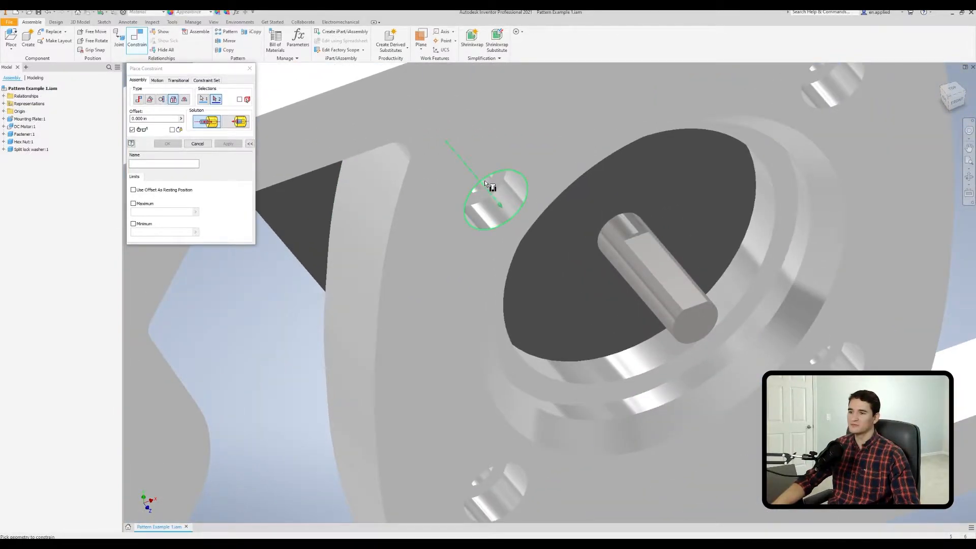
scroll(356, 170, "down", 6)
scroll(437, 193, "up", 6)
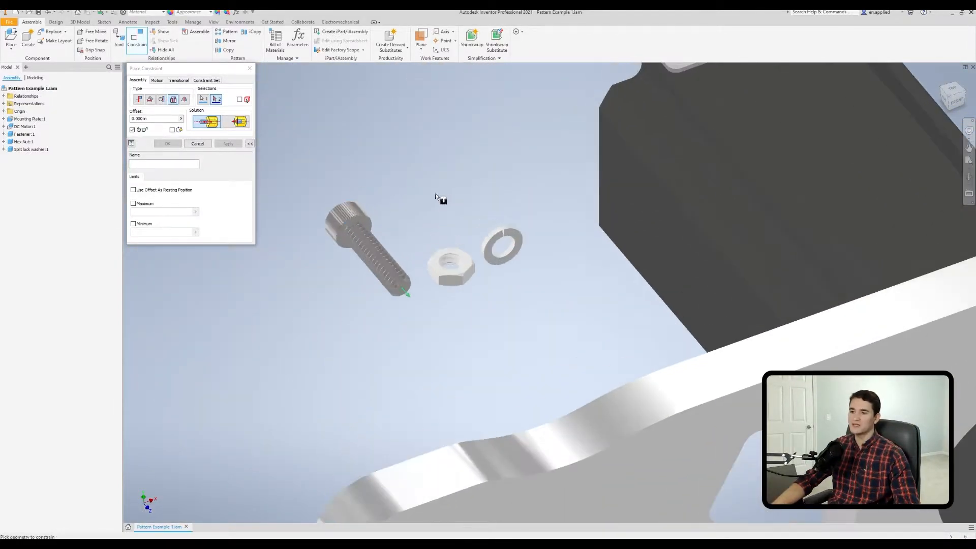
scroll(343, 222, "up", 2)
scroll(649, 305, "down", 4)
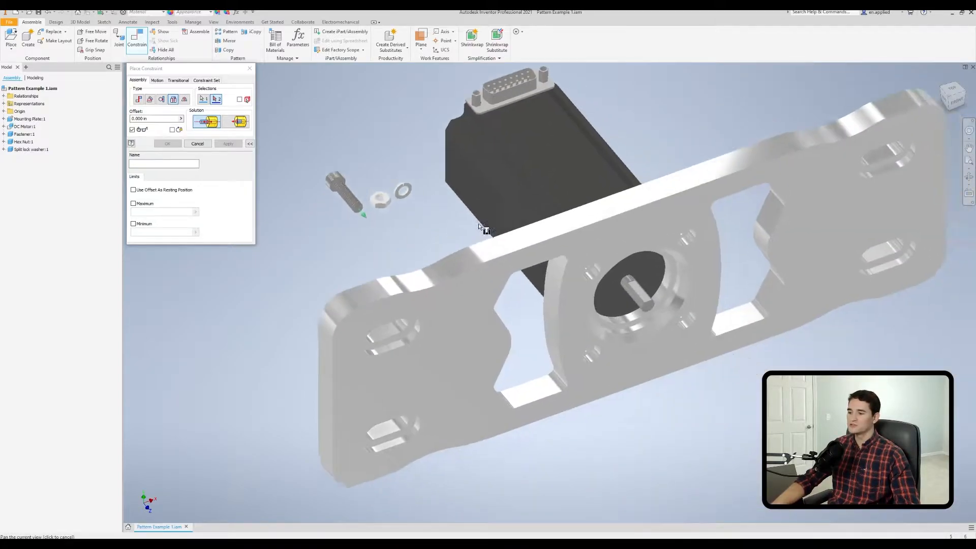
scroll(621, 274, "up", 6)
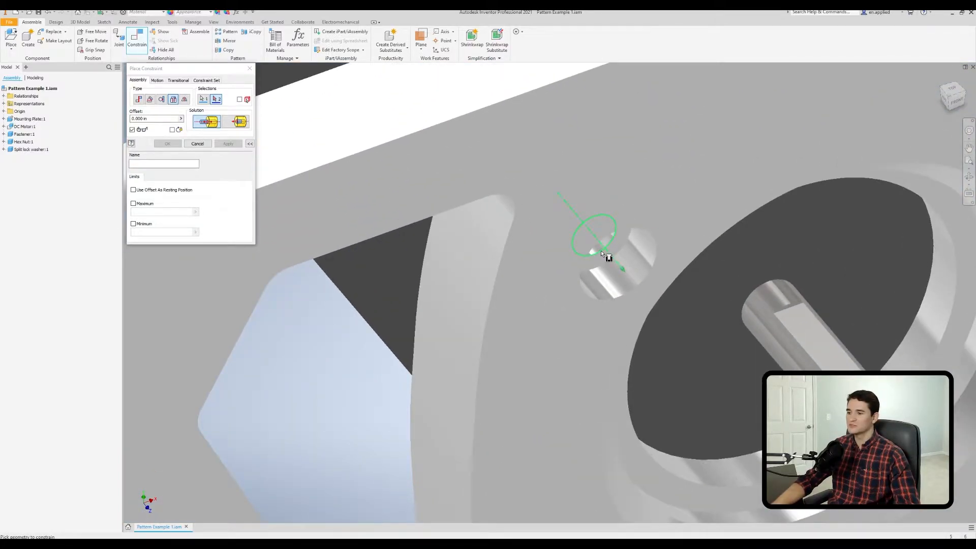
left_click(601, 250)
scroll(599, 253, "down", 4)
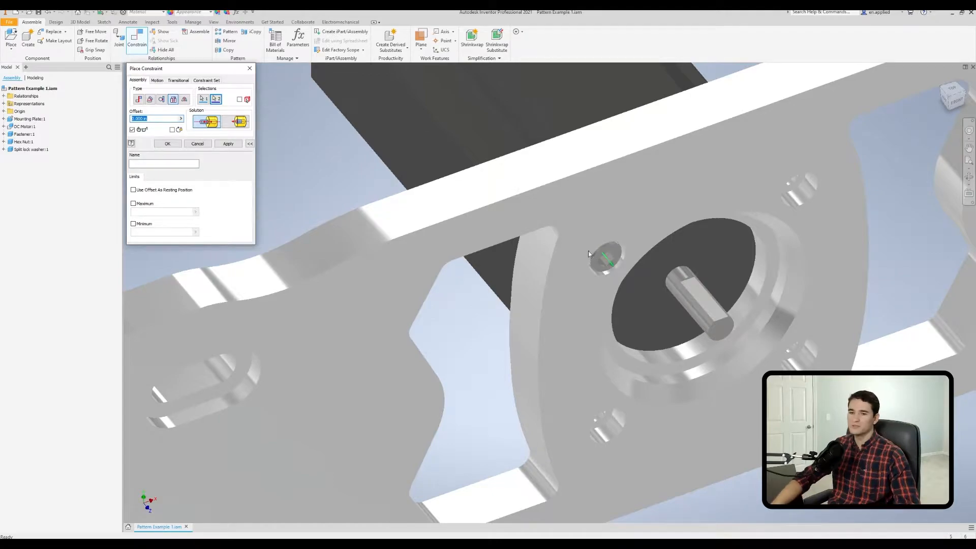
Step: Lock the rotation in the fastener's Insert constraint and apply it
left_click(172, 130)
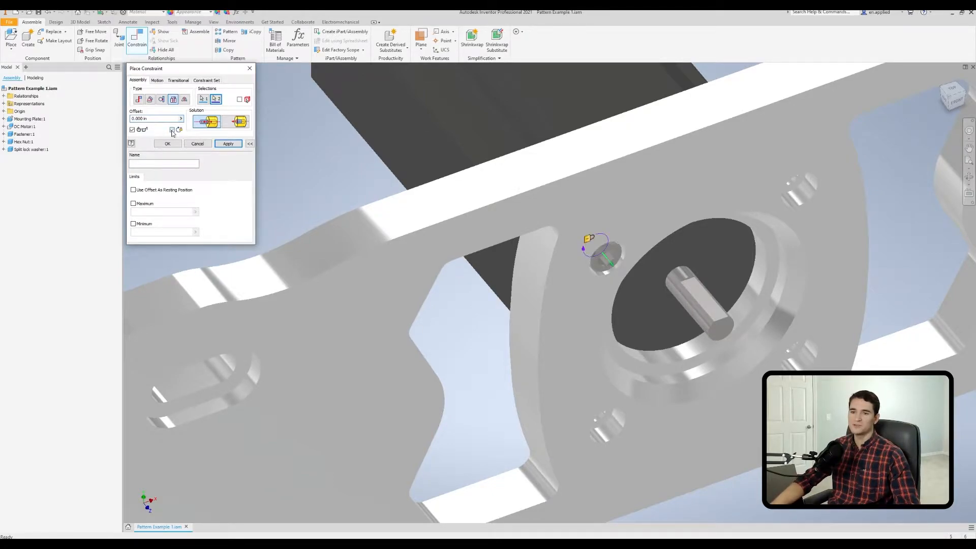
scroll(517, 242, "down", 4)
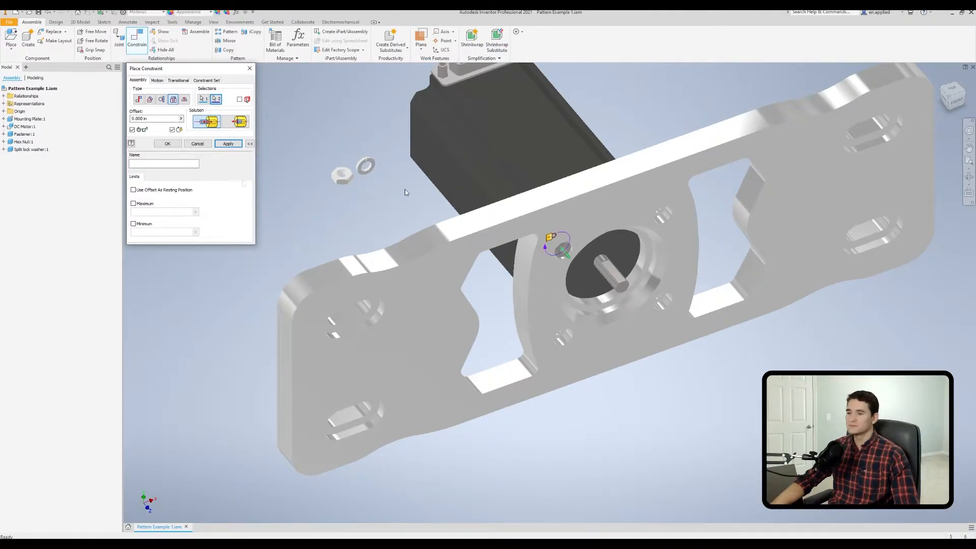
left_click(228, 144)
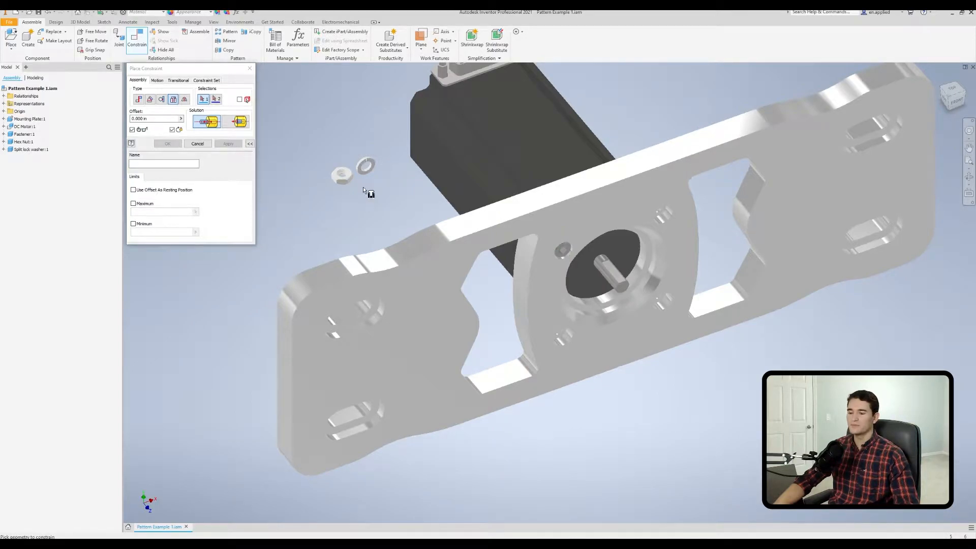
Step: Insert-constrain the split lock washer against the back of the motor flange around the fastener, with rotation locked
scroll(363, 187, "up", 5)
scroll(438, 190, "up", 2)
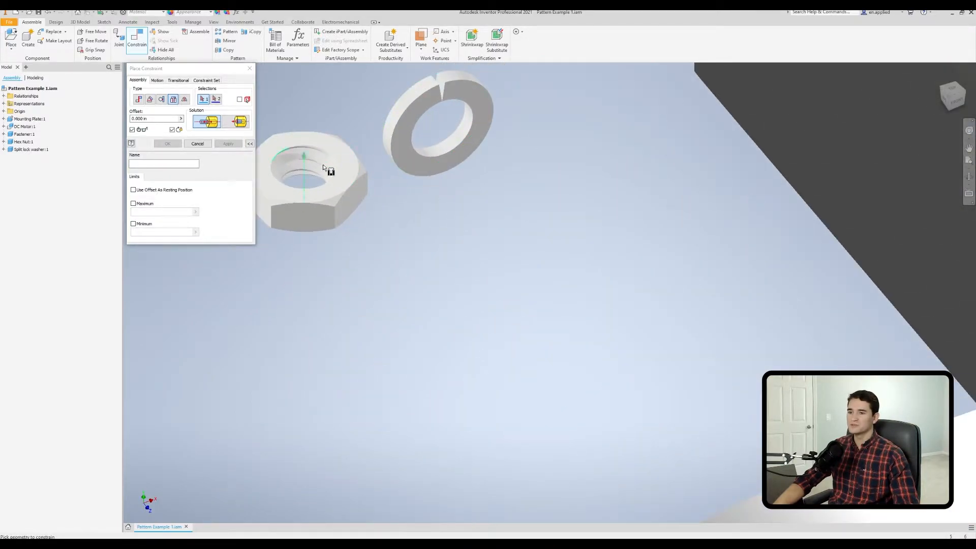
left_click(434, 155)
scroll(492, 195, "down", 5)
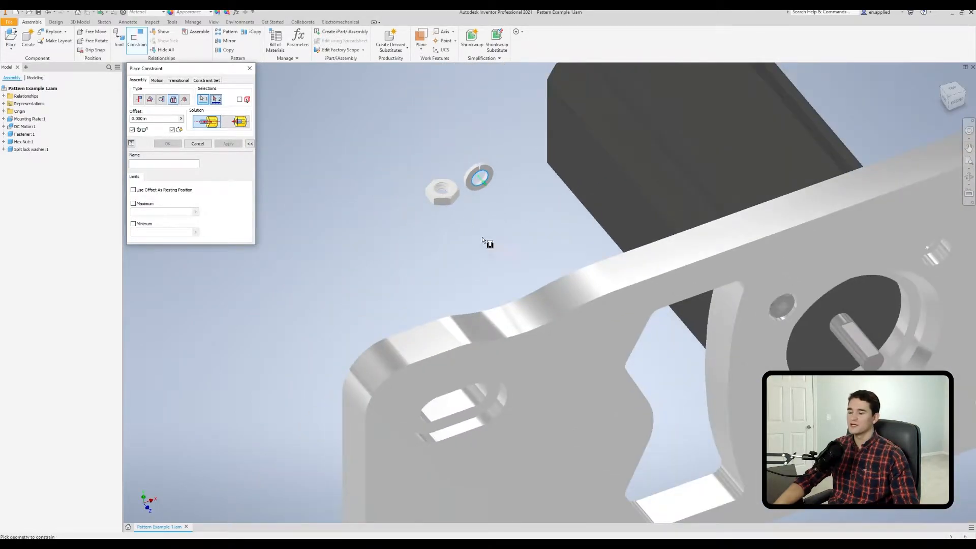
scroll(683, 231, "up", 3)
scroll(475, 220, "down", 3)
scroll(545, 183, "up", 6)
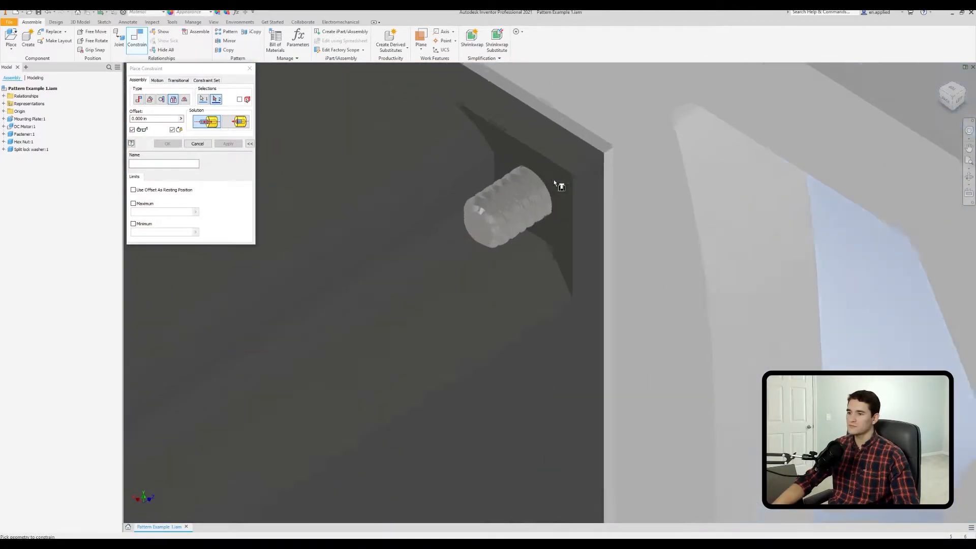
left_click(551, 206)
scroll(538, 236, "down", 5)
middle_click_drag(481, 281, 529, 142)
middle_click_drag(573, 107, 559, 143)
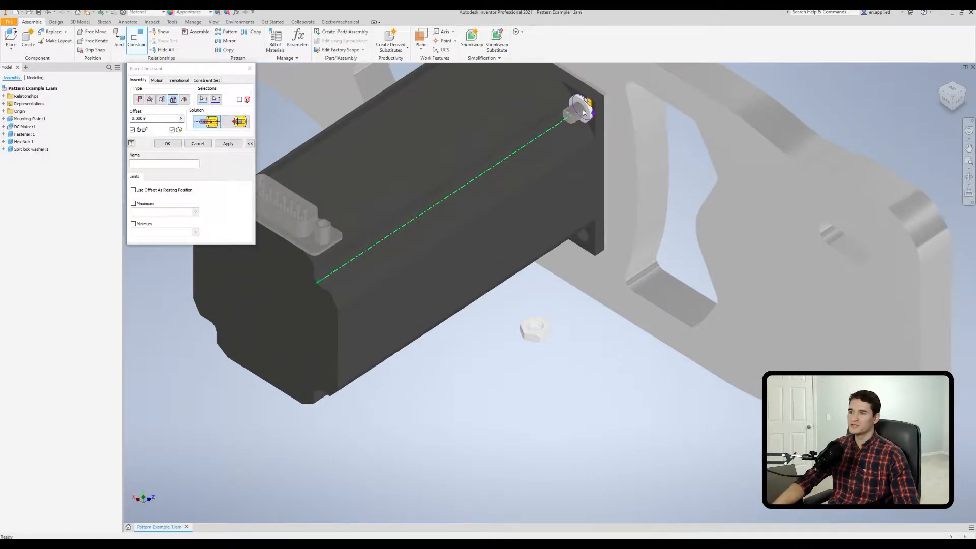
left_click(228, 144)
Step: Insert-constrain the hex nut against the split lock washer on the fastener with rotation locked, and finish constraining
scroll(498, 265, "up", 8)
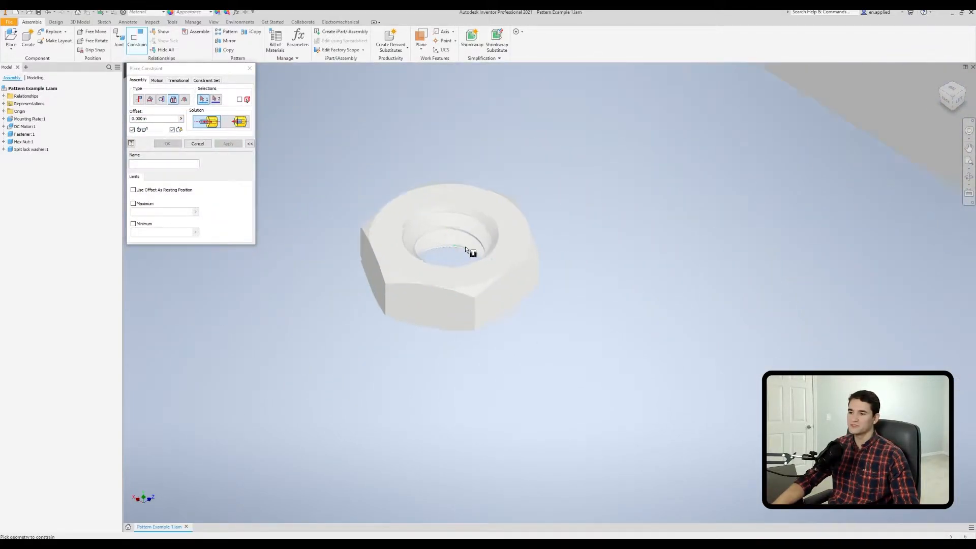
left_click(502, 205)
scroll(504, 206, "down", 5)
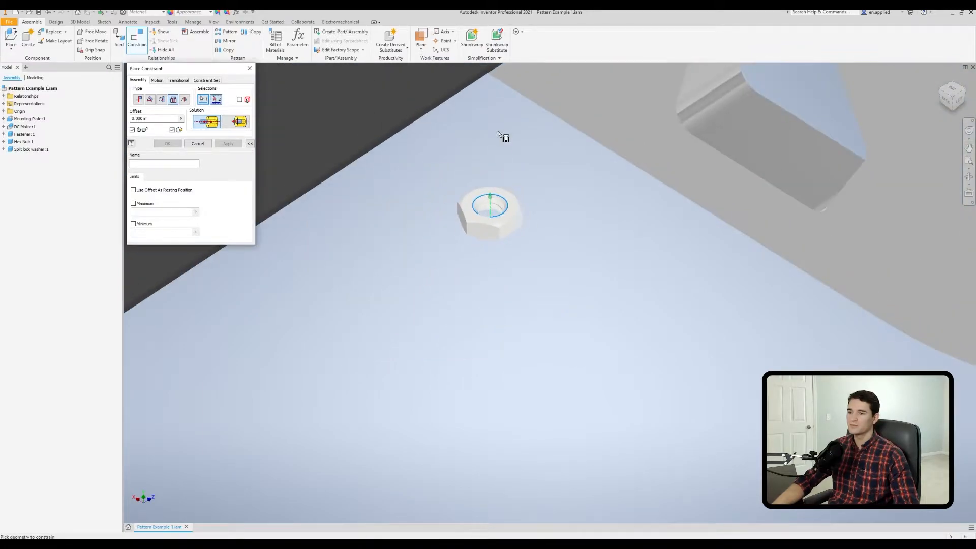
middle_click_drag(501, 122, 521, 308)
scroll(521, 244, "down", 3)
middle_click_drag(585, 115, 526, 302)
scroll(547, 218, "up", 8)
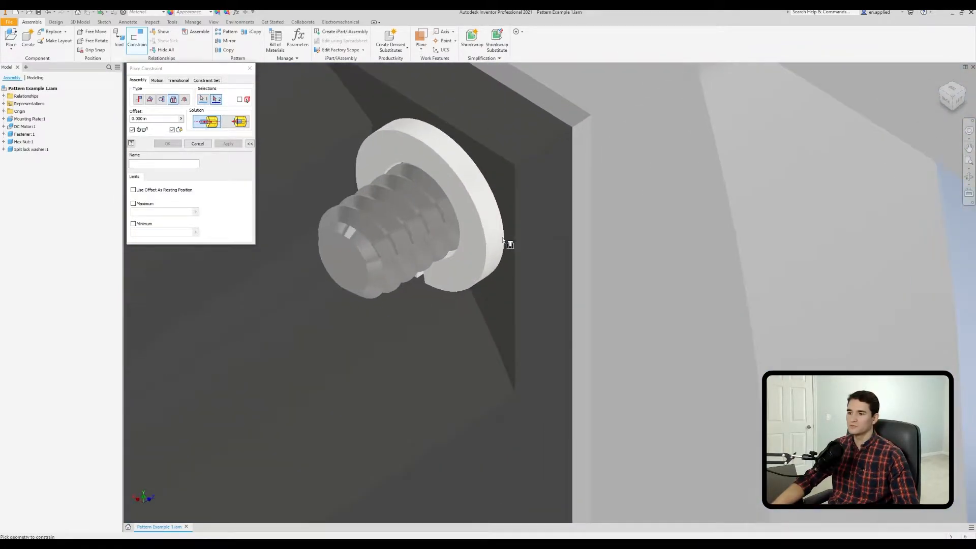
left_click(460, 242)
scroll(461, 243, "down", 5)
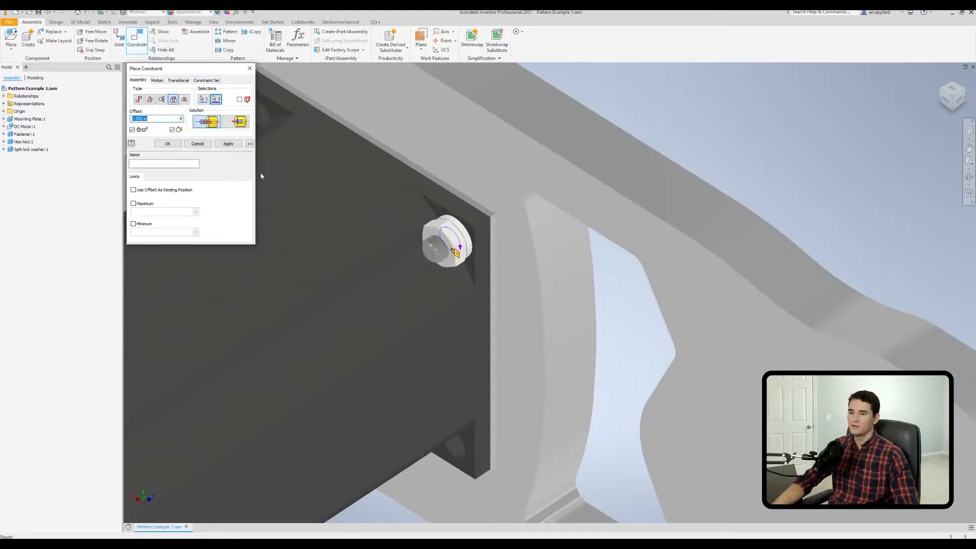
left_click(227, 148)
left_click(197, 145)
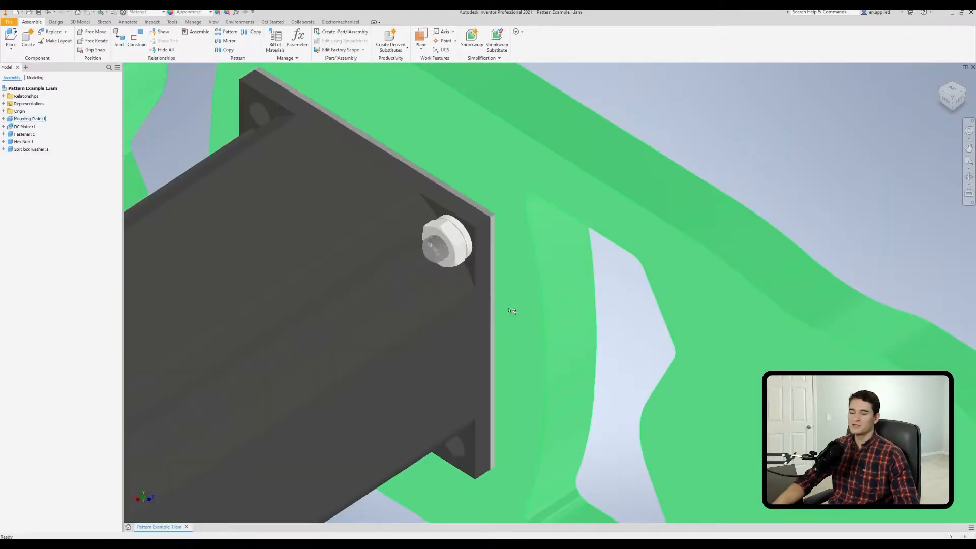
scroll(494, 283, "down", 1)
middle_click_drag(493, 283, 521, 137)
middle_click_drag(617, 212, 490, 299, "shift")
scroll(445, 273, "down", 2)
middle_click_drag(445, 273, 466, 231)
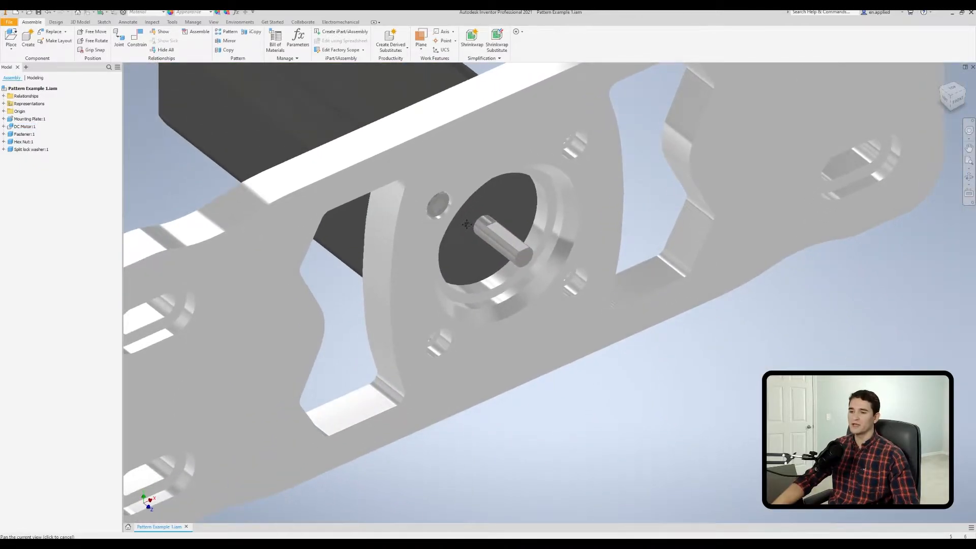
Step: Open the Pattern Component command and review its rectangular, circular and feature-based pattern types
scroll(466, 231, "up", 2)
scroll(466, 231, "down", 3)
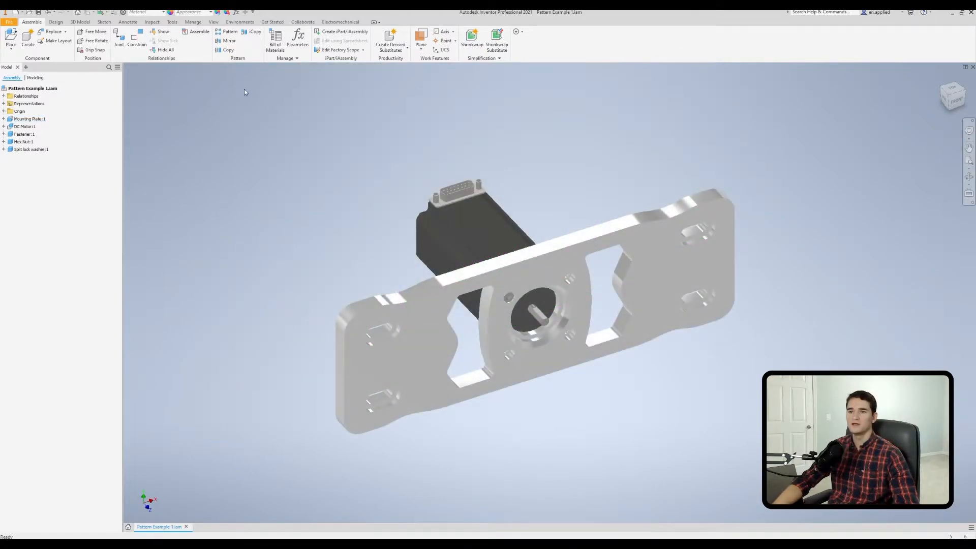
left_click(231, 32)
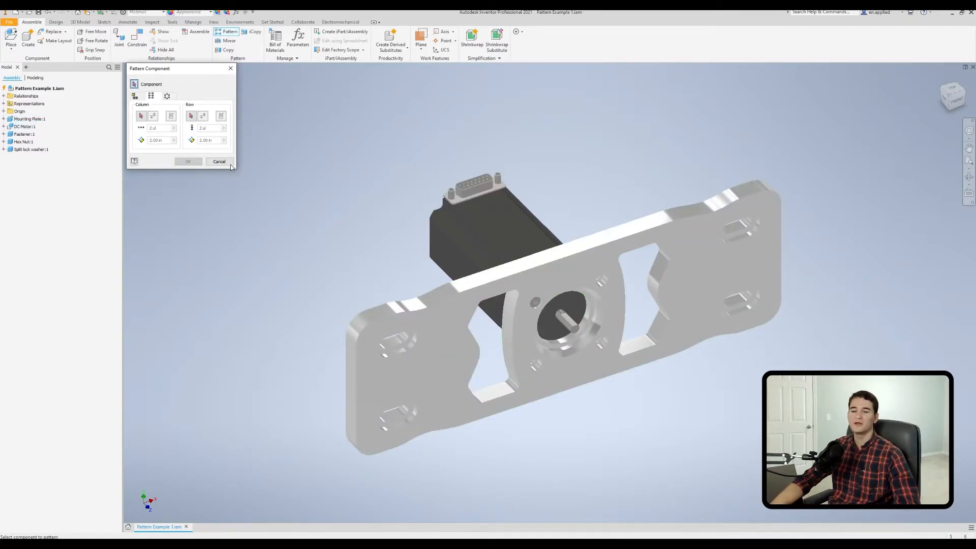
left_click(167, 97)
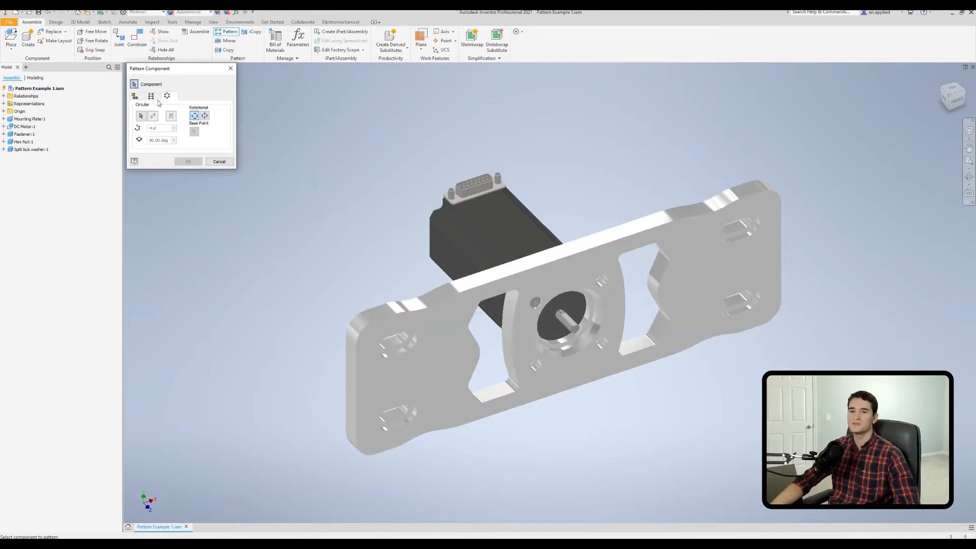
left_click(136, 97)
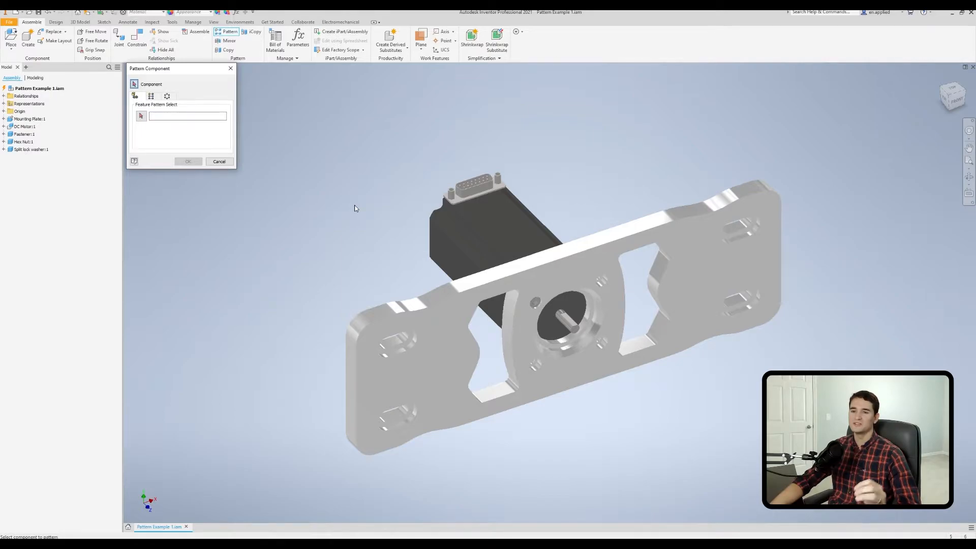
Step: Try selecting the fastener, split lock washer and hex nut as the components to pattern
middle_click_drag(355, 208, 390, 235, "shift")
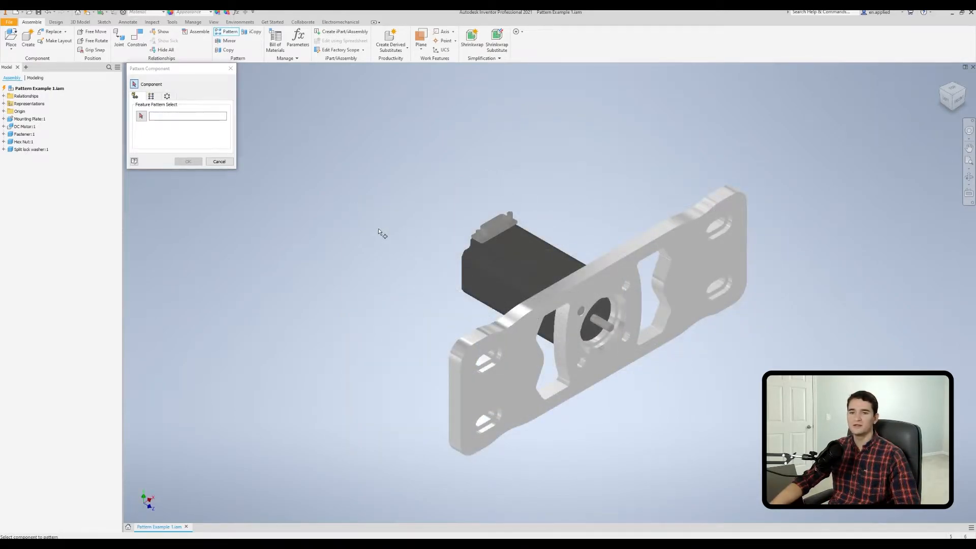
left_click(628, 330)
scroll(596, 314, "down", 6)
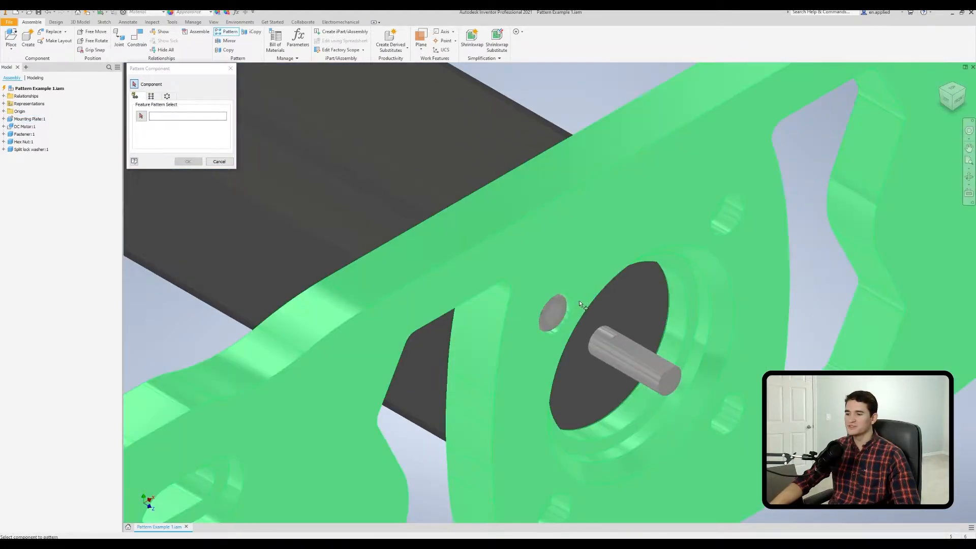
left_click(554, 319)
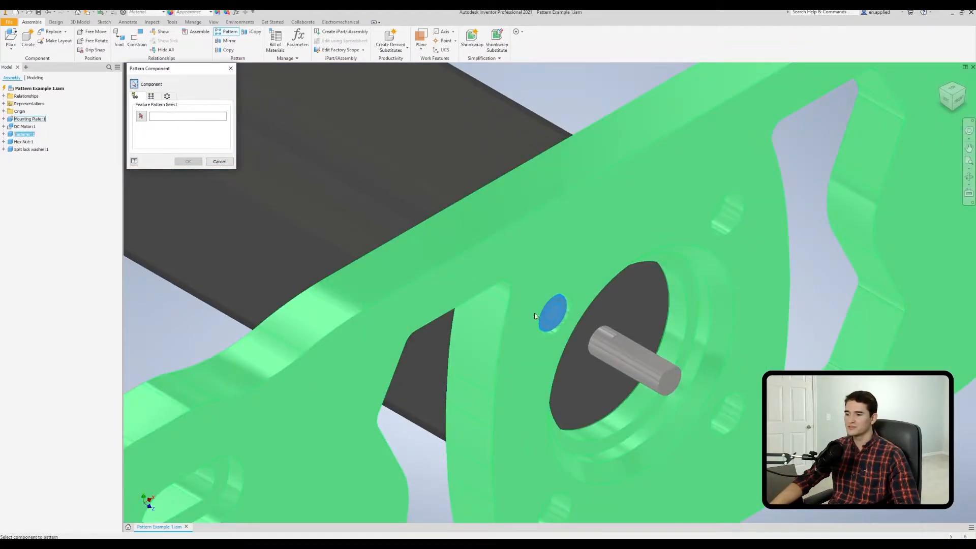
middle_click_drag(484, 334, 527, 267, "shift")
scroll(585, 267, "down", 3)
left_click(579, 236)
left_click(562, 239)
scroll(561, 239, "up", 3)
scroll(562, 247, "up", 1)
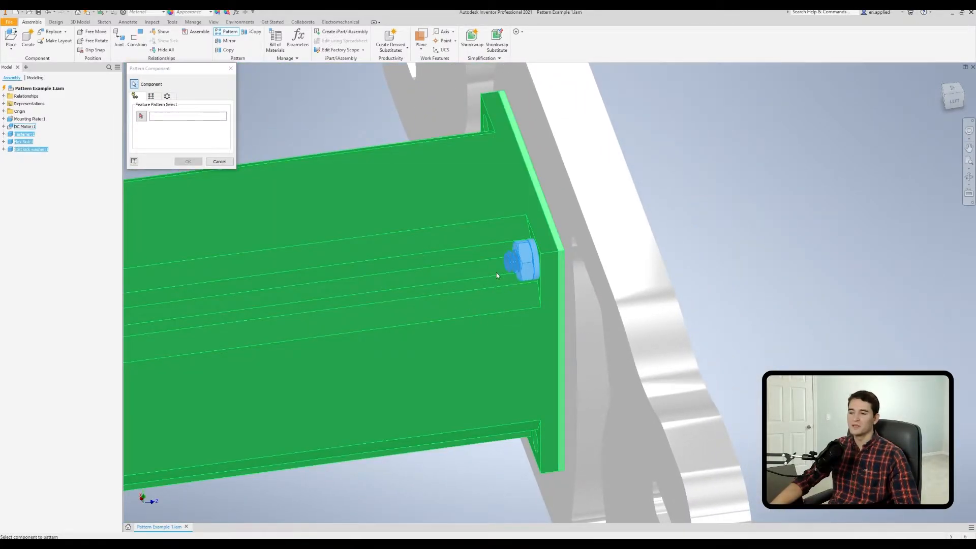
left_click(526, 255, "ctrl")
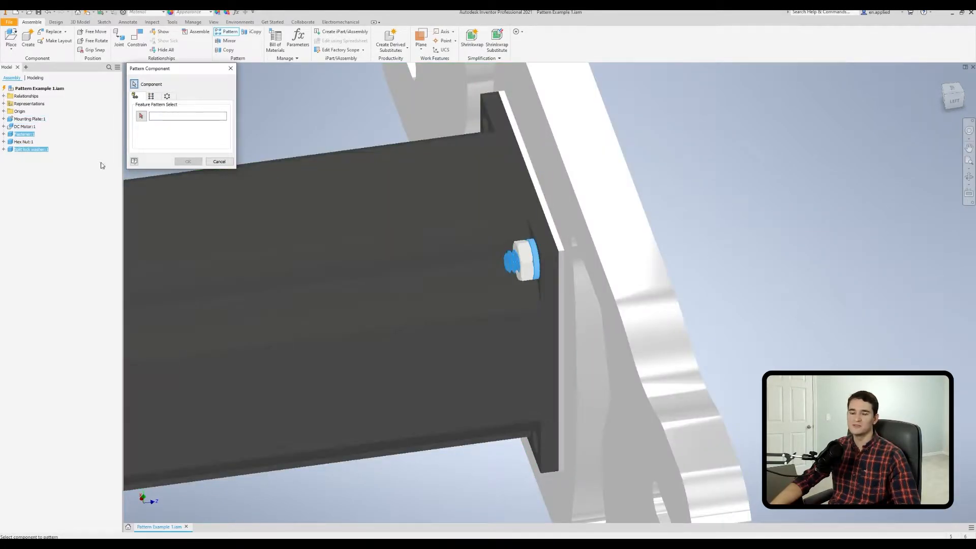
left_click(27, 143)
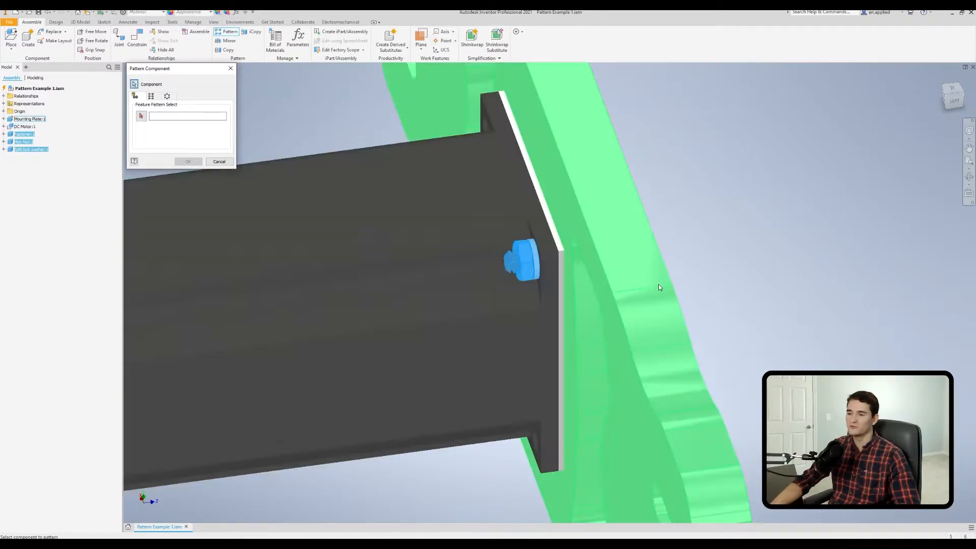
Step: Examine the motor bolt holes on the front of the mounting plate as pattern locations, and cancel the component pattern
middle_click_drag(660, 288, 617, 232, "shift")
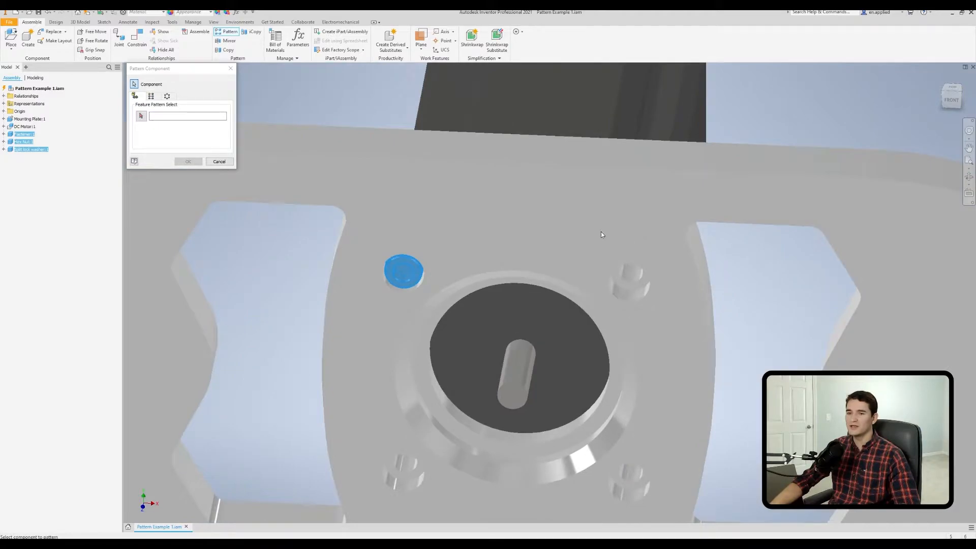
scroll(420, 245, "up", 3)
middle_click_drag(339, 260, 446, 221)
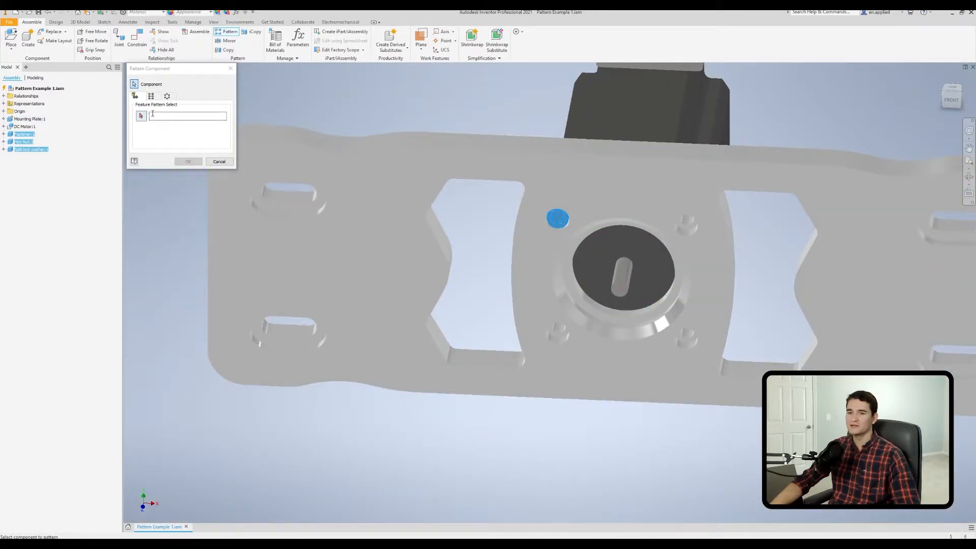
left_click(170, 132)
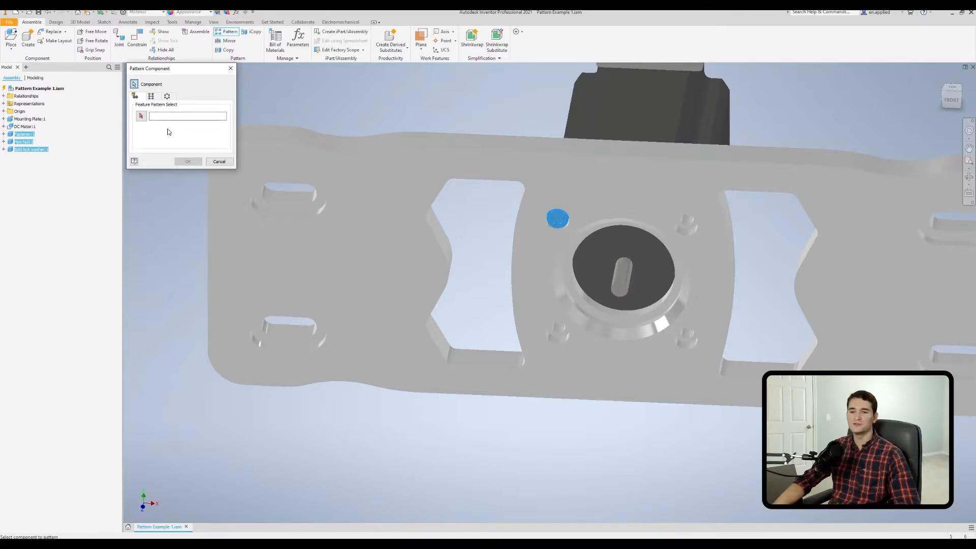
scroll(322, 158, "up", 3)
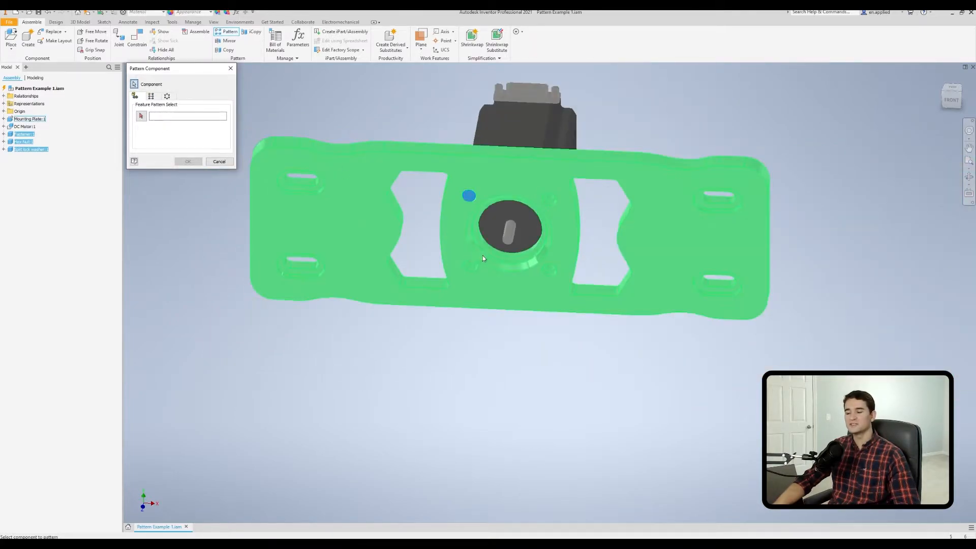
middle_click_drag(373, 231, 379, 258)
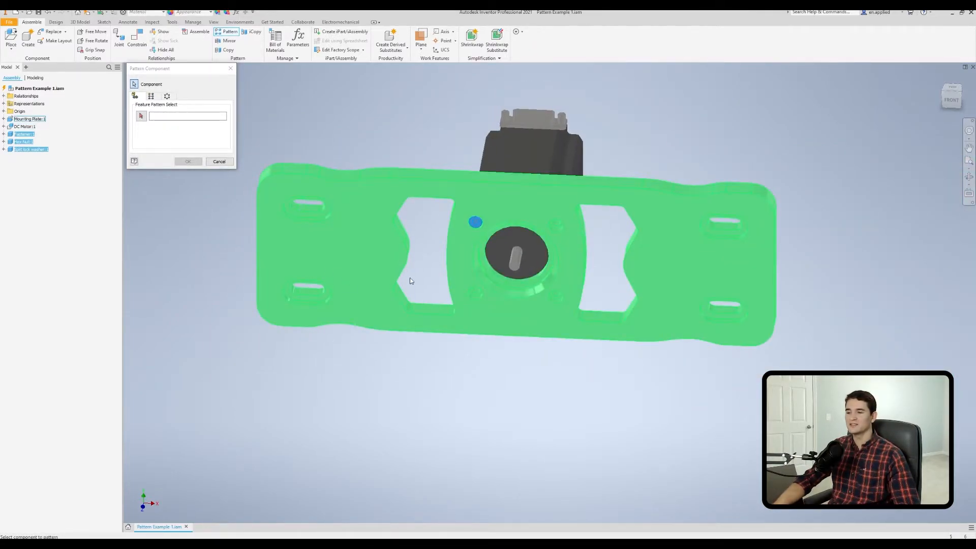
middle_click_drag(553, 264, 499, 264)
scroll(454, 227, "down", 3)
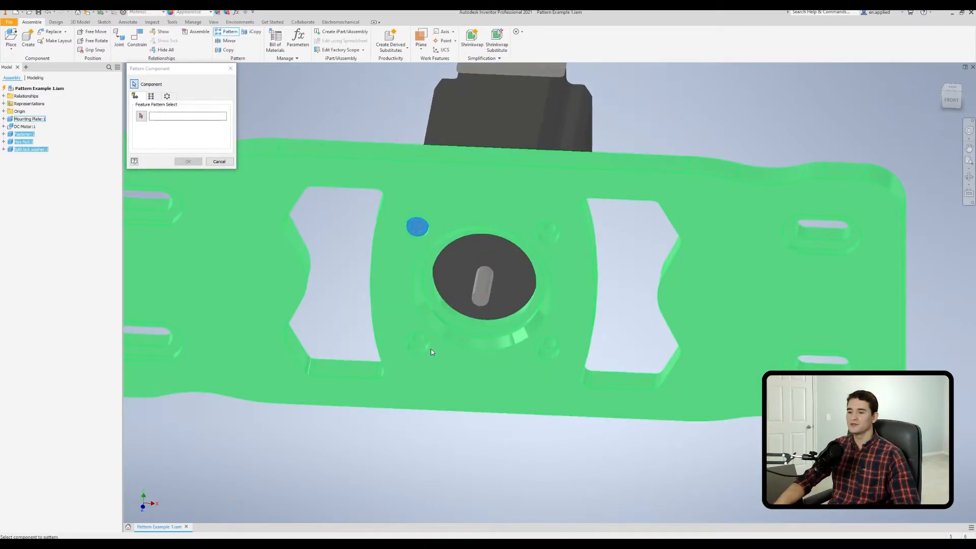
scroll(356, 290, "up", 5)
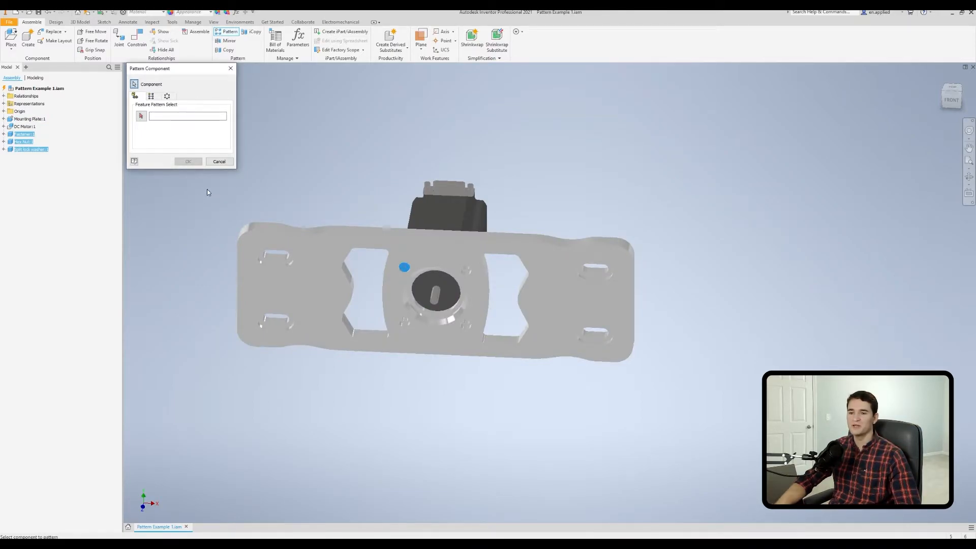
left_click(219, 162)
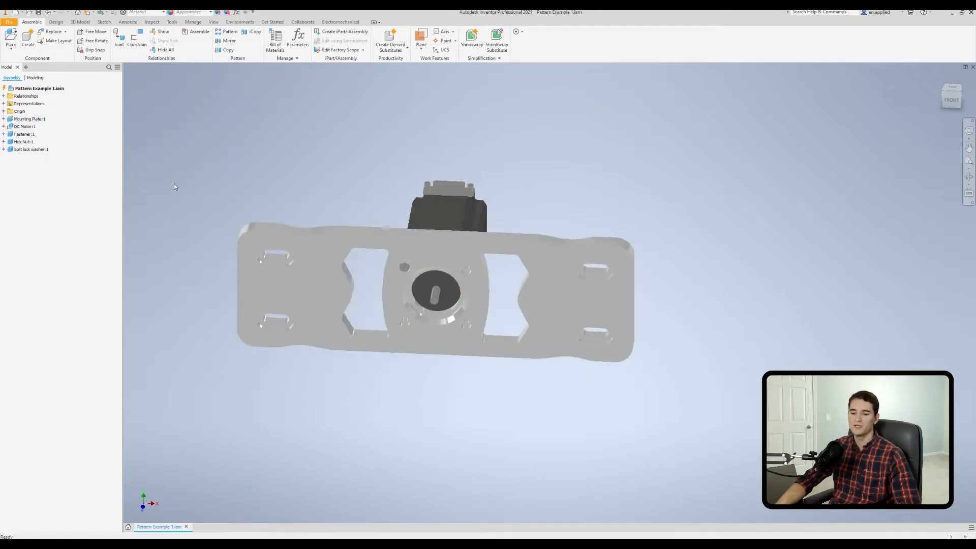
Step: Open the Mounting Plate part on its own and highlight Rectangular Pattern1 to examine which motor bolt holes it covers
right_click(32, 119)
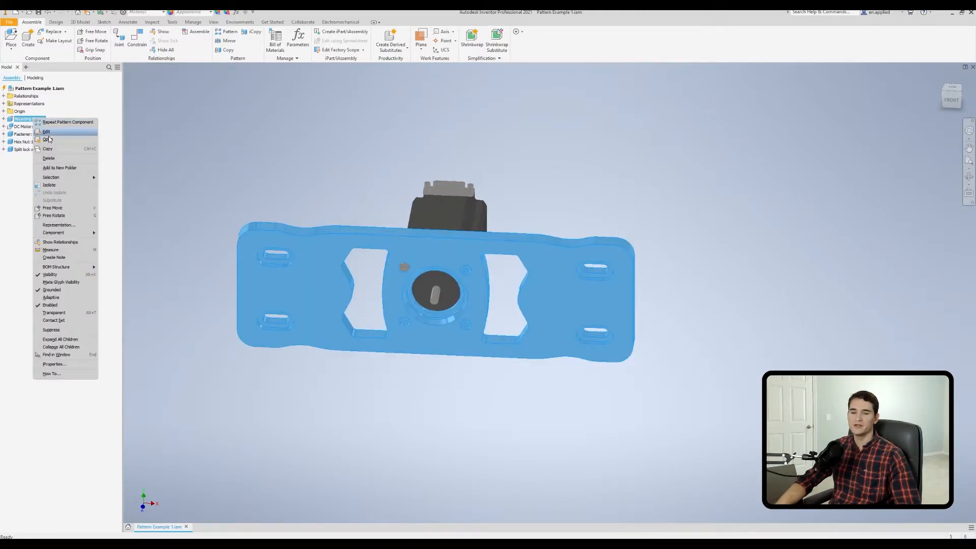
left_click(47, 139)
middle_click_drag(460, 284, 501, 274, "shift")
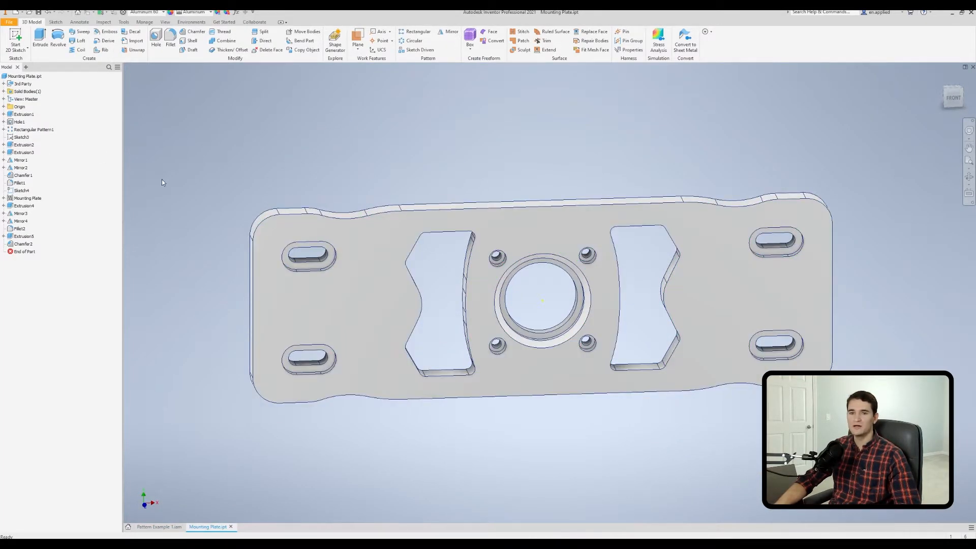
left_click(34, 131)
middle_click_drag(419, 175, 318, 163)
scroll(320, 173, "up", 3)
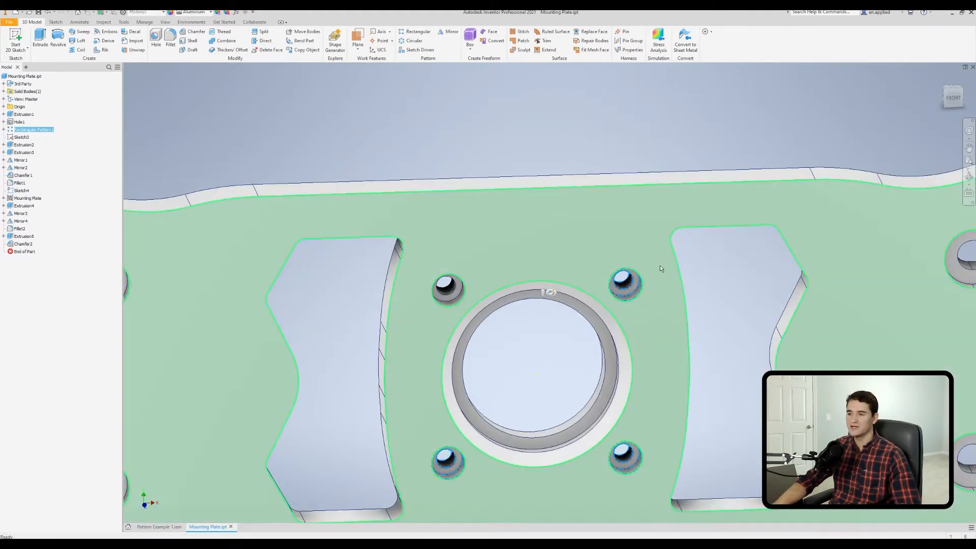
middle_click_drag(646, 352, 580, 222)
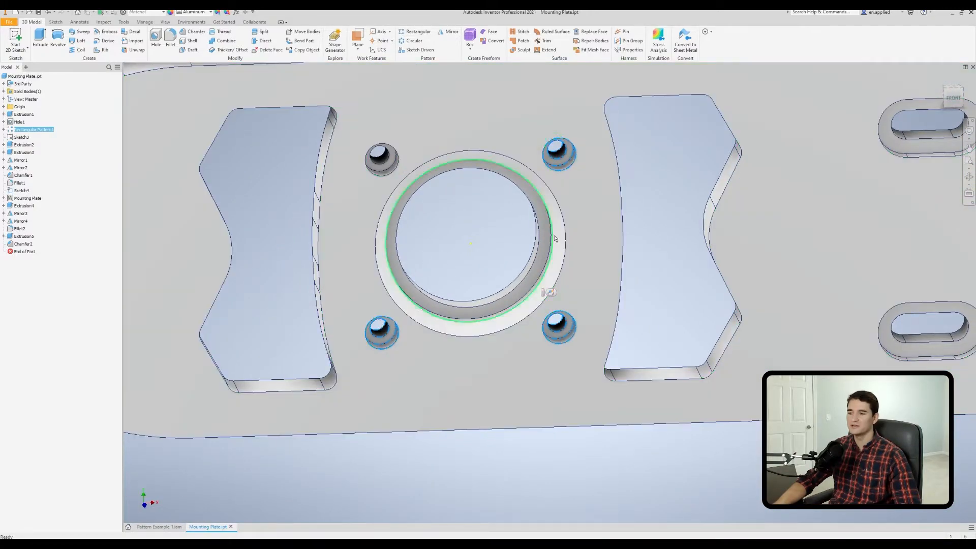
scroll(281, 240, "down", 3)
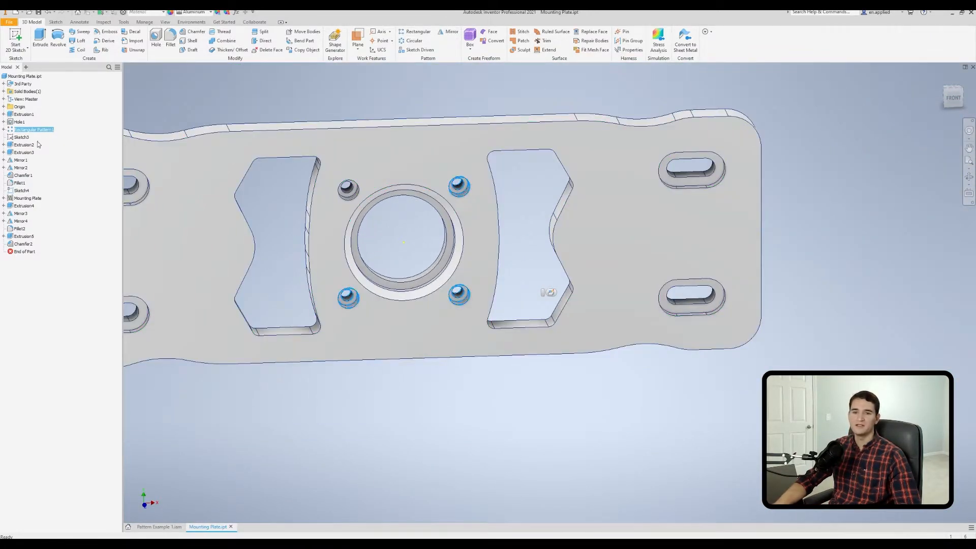
scroll(242, 133, "down", 2)
scroll(472, 211, "up", 5)
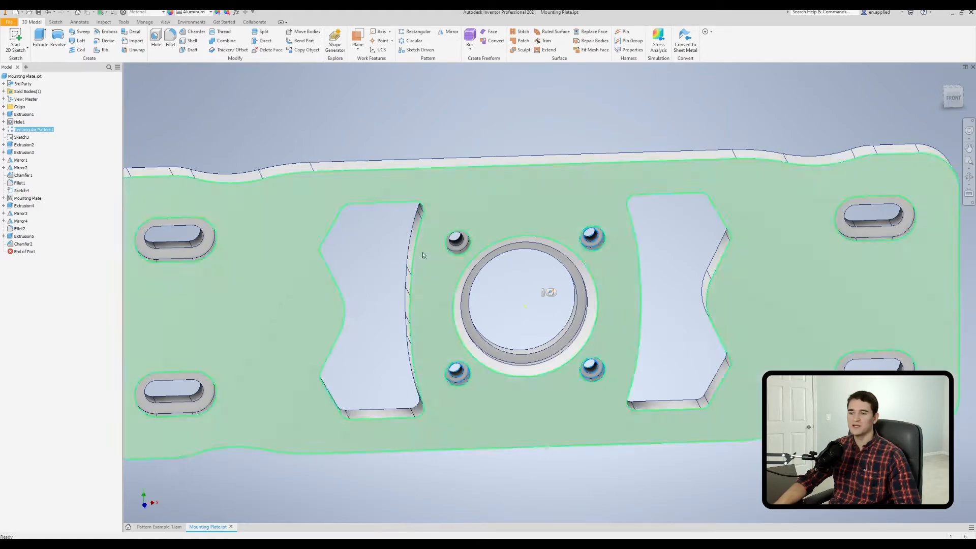
Step: Review Sketch2 and the Hole1 feature settings behind the upper-left motor bolt hole, leaving both without changes
left_click(4, 122)
double_click(28, 130)
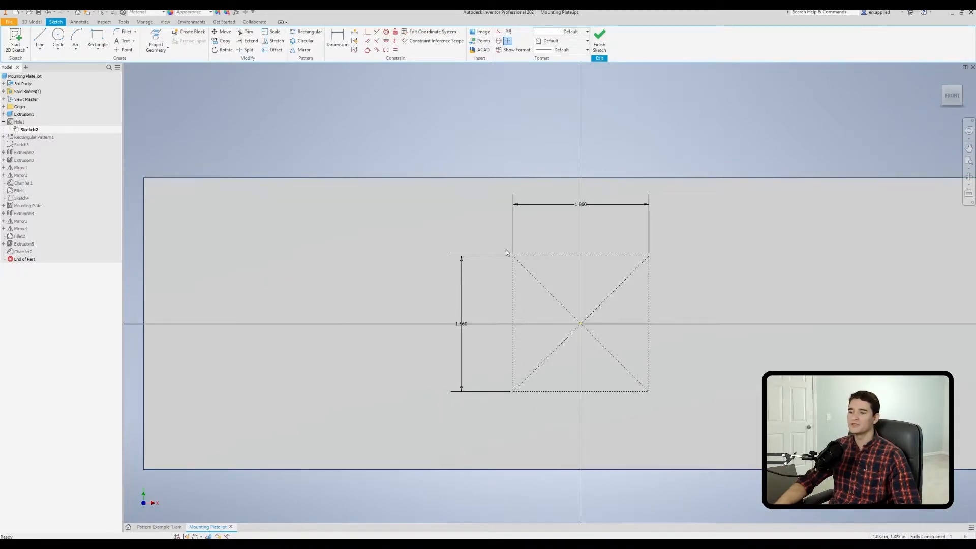
left_click(600, 47)
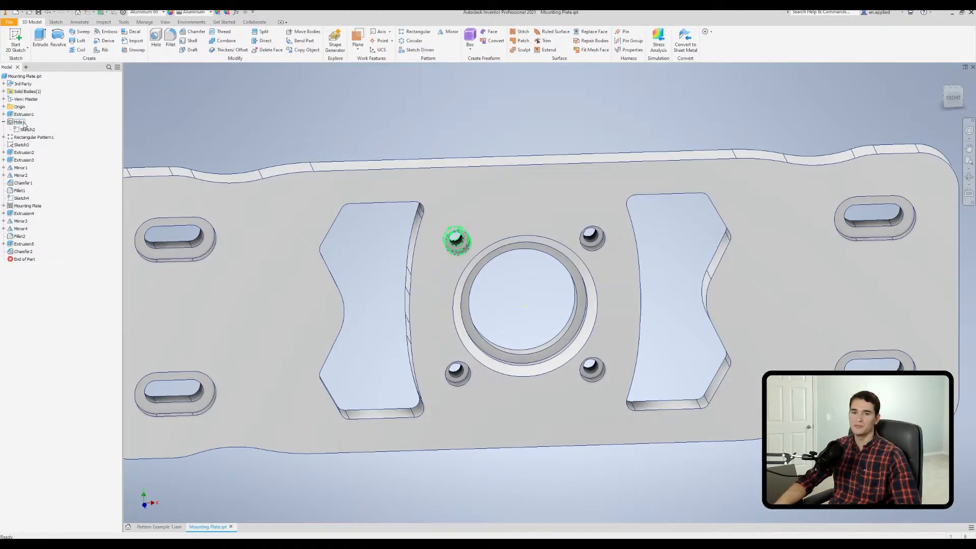
double_click(20, 122)
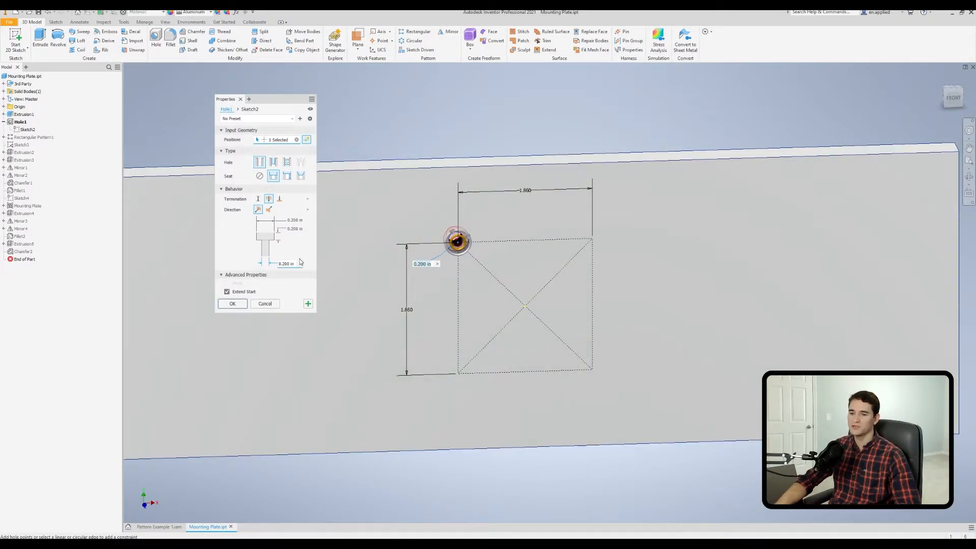
left_click(266, 306)
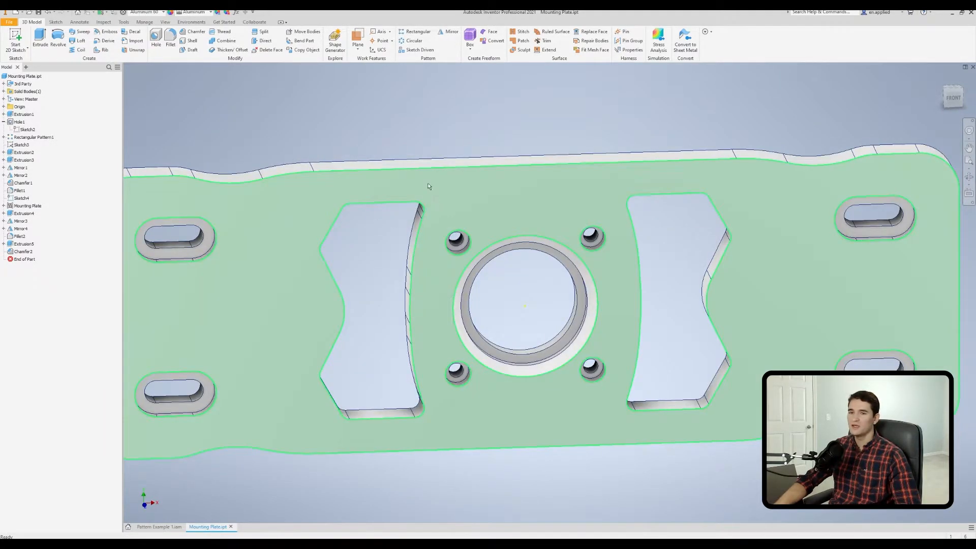
Step: Review the settings of Rectangular Pattern1 without changing them, and close the Mounting Plate part to return to the assembly
double_click(43, 138)
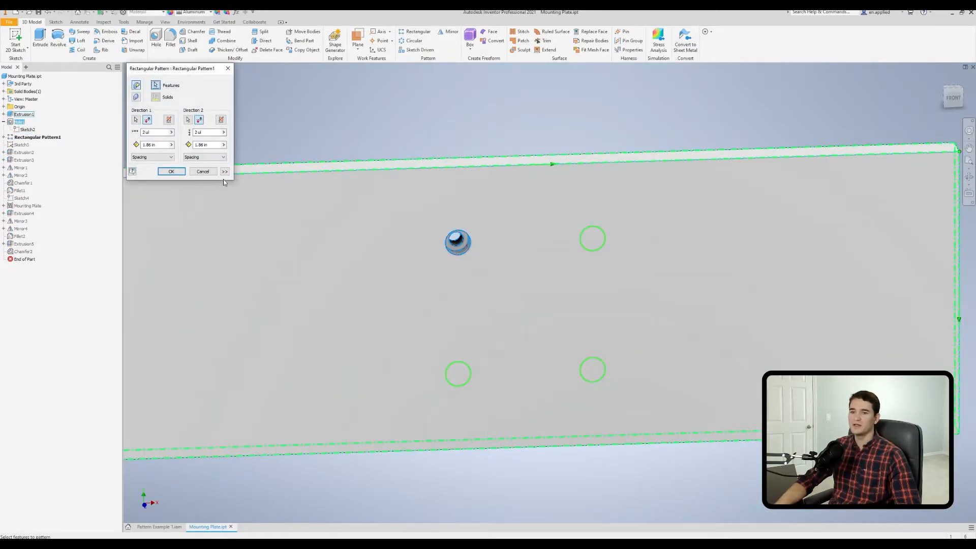
left_click(203, 172)
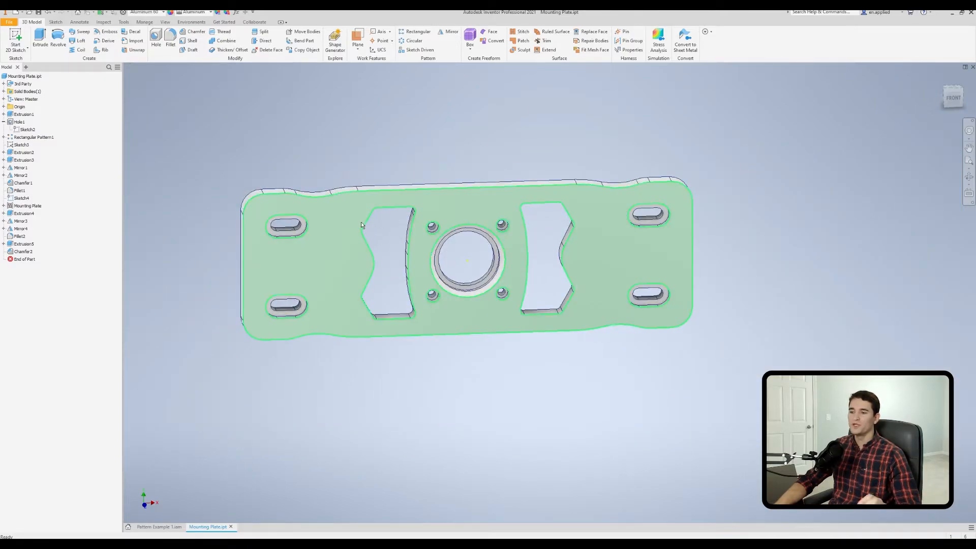
mouse_move(374, 237)
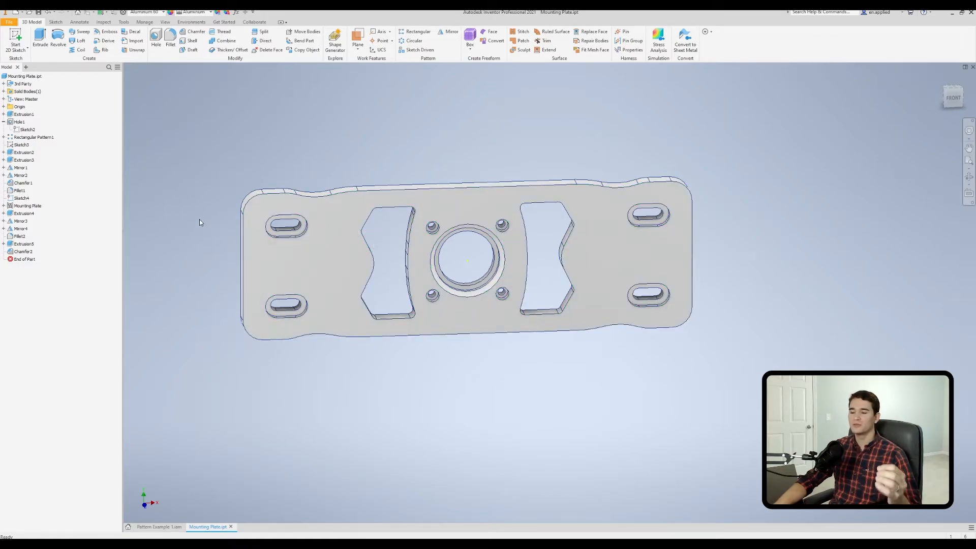
left_click(231, 527)
Step: Pattern the fastener, hex nut and split lock washer together with an associative component pattern that follows the mounting plate's Rectangular Pattern1
middle_click_drag(356, 382, 377, 377)
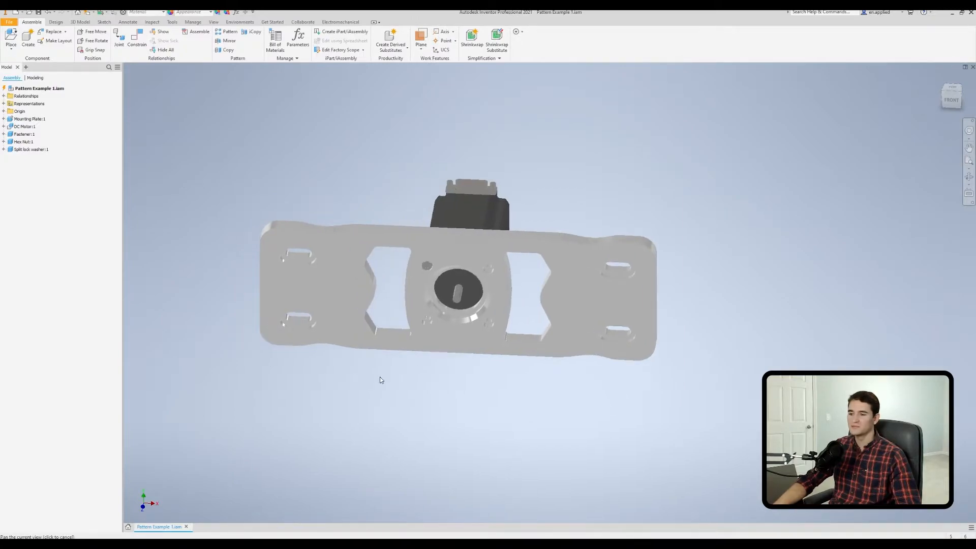
scroll(427, 353, "up", 4)
middle_click_drag(427, 351, 411, 408)
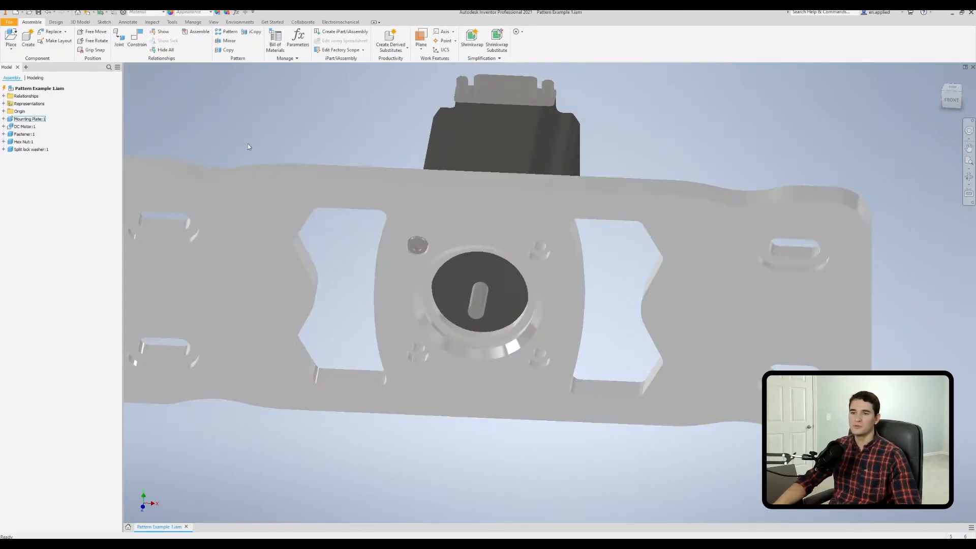
left_click(236, 32)
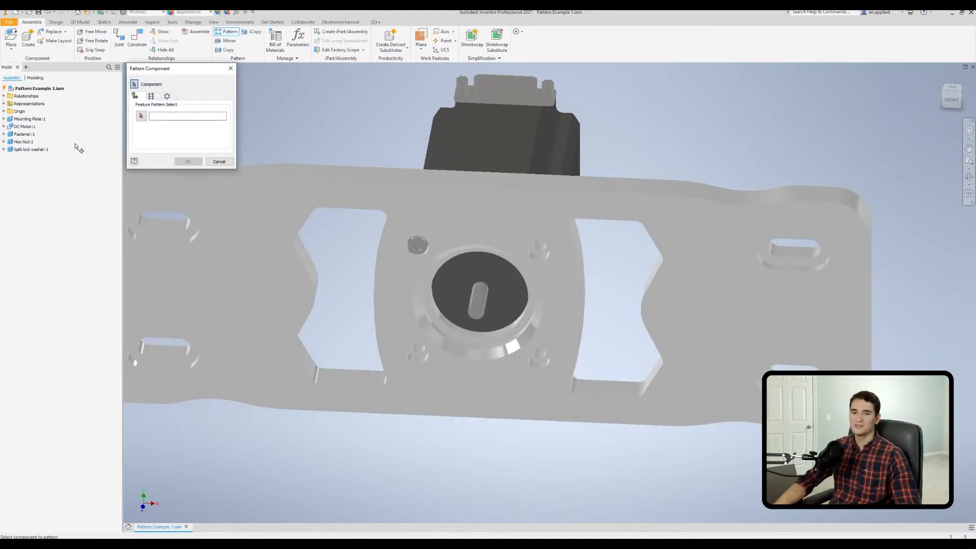
left_click(25, 134)
left_click(25, 142, "ctrl")
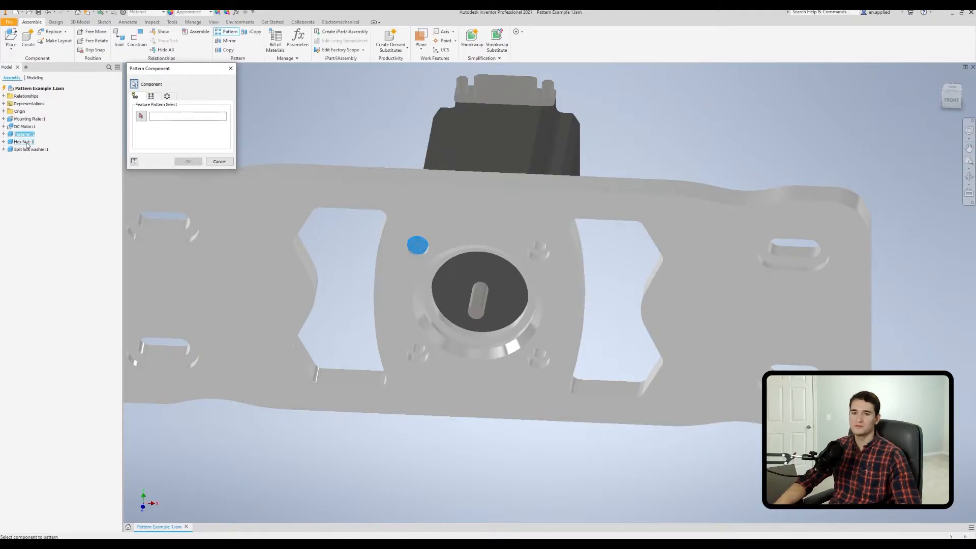
left_click(30, 149, "ctrl")
middle_click_drag(294, 230, 462, 286)
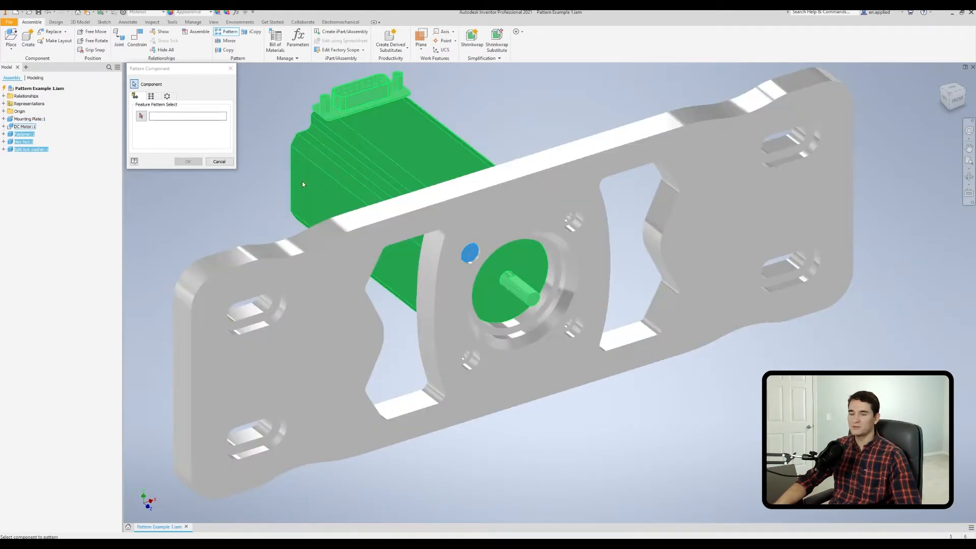
left_click(141, 116)
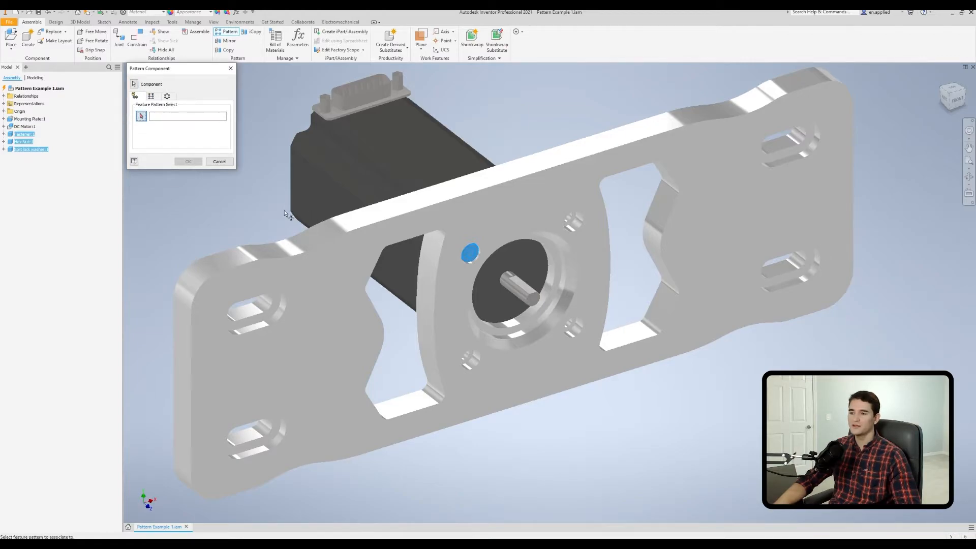
left_click(575, 223)
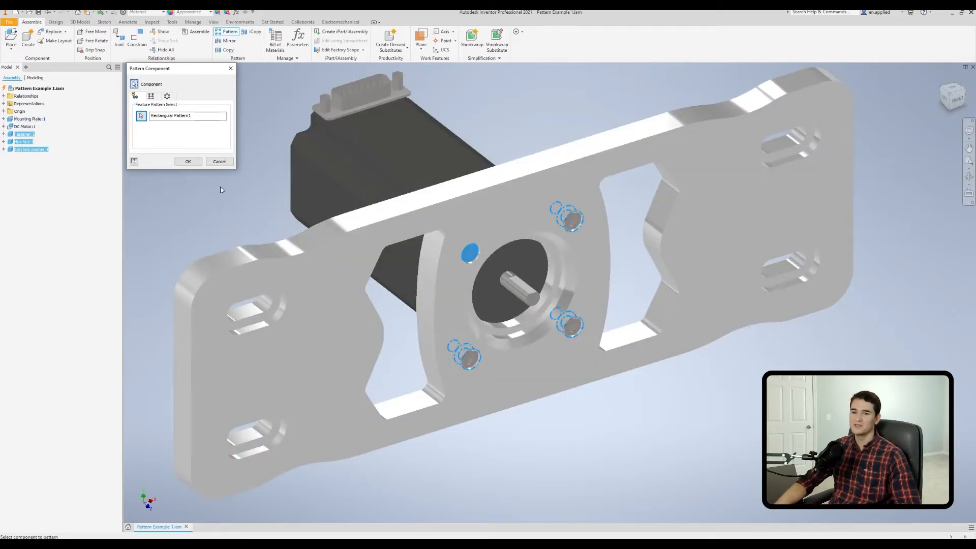
left_click(189, 161)
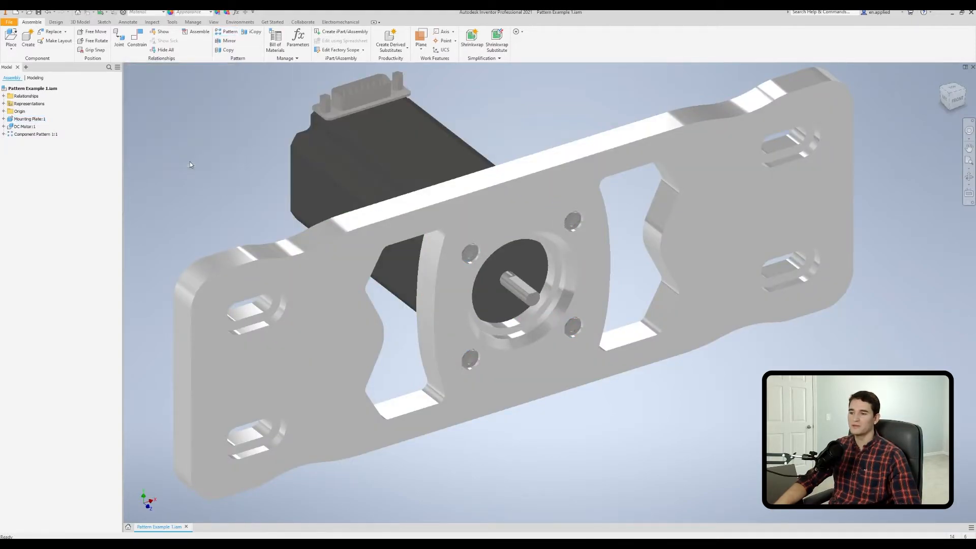
Step: Examine the patterned fasteners at the four motor bolt holes and try to move them by their heads
mouse_move(324, 257)
middle_mouse_down("shift")
mouse_move(364, 270)
mouse_move(432, 266)
mouse_move(308, 260)
middle_mouse_up("shift")
scroll(400, 260, "down", 1)
scroll(399, 261, "down", 4)
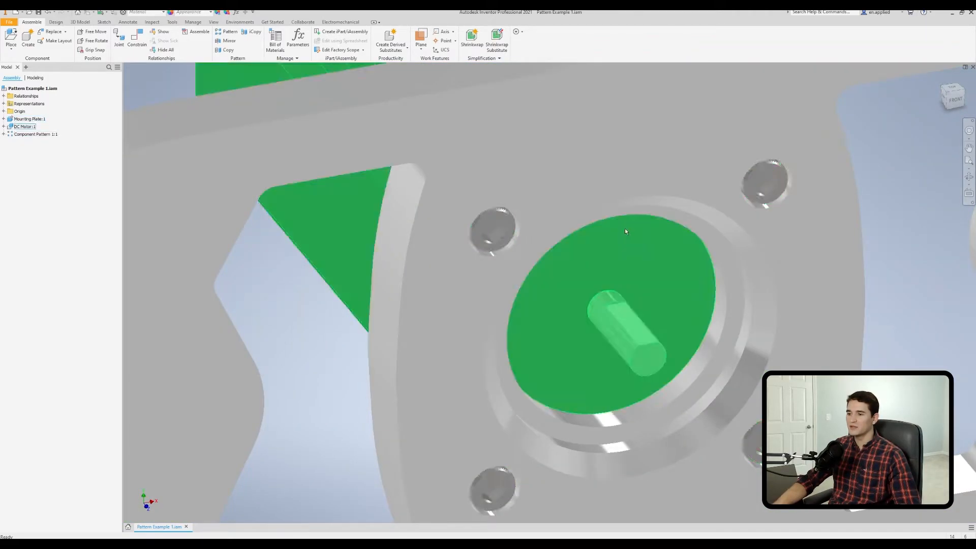
scroll(672, 204, "up", 3)
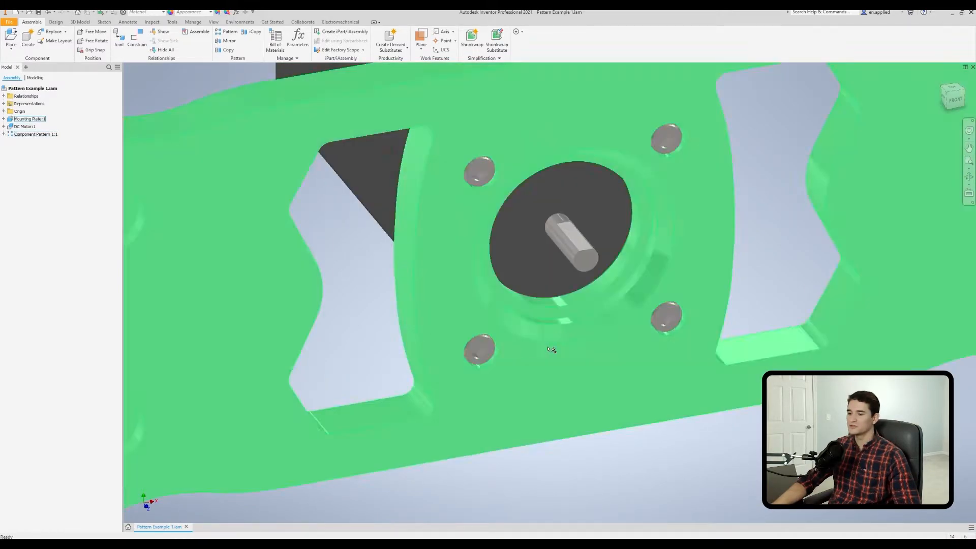
left_click(669, 142)
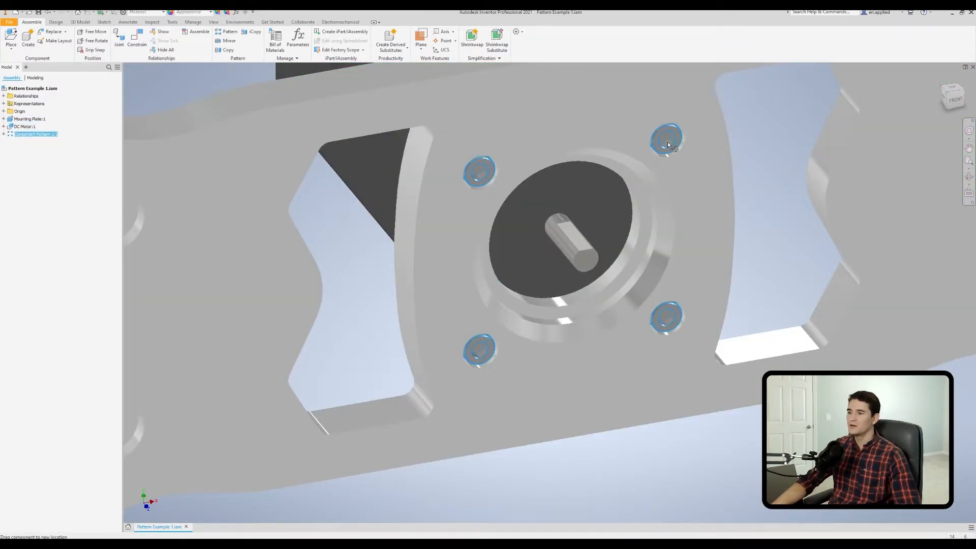
left_click_drag(669, 147, 650, 136)
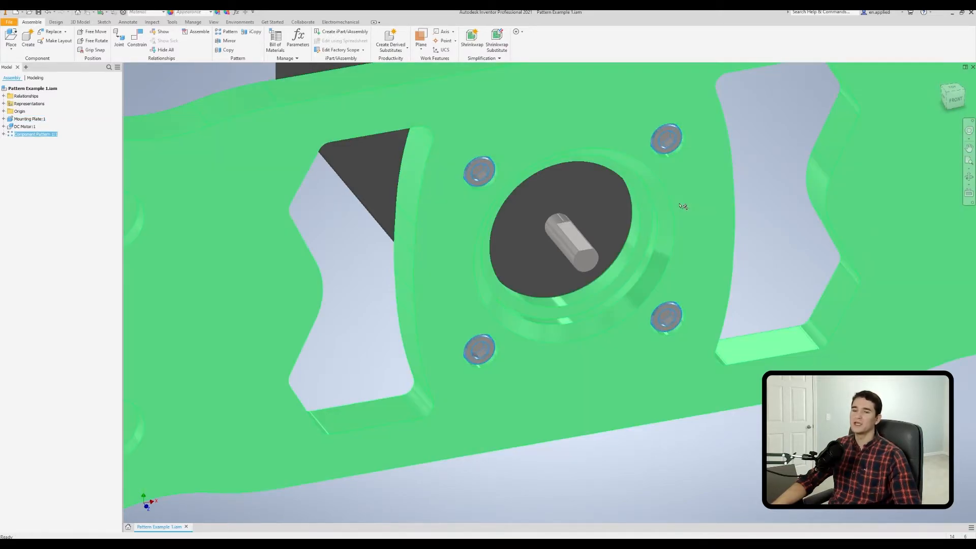
scroll(328, 225, "down", 3)
scroll(463, 298, "down", 3)
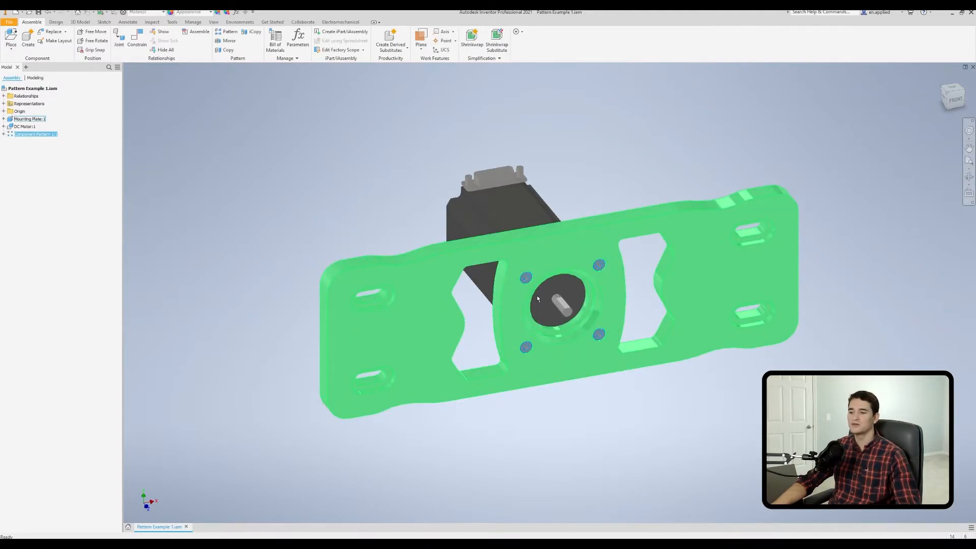
scroll(549, 292, "up", 3)
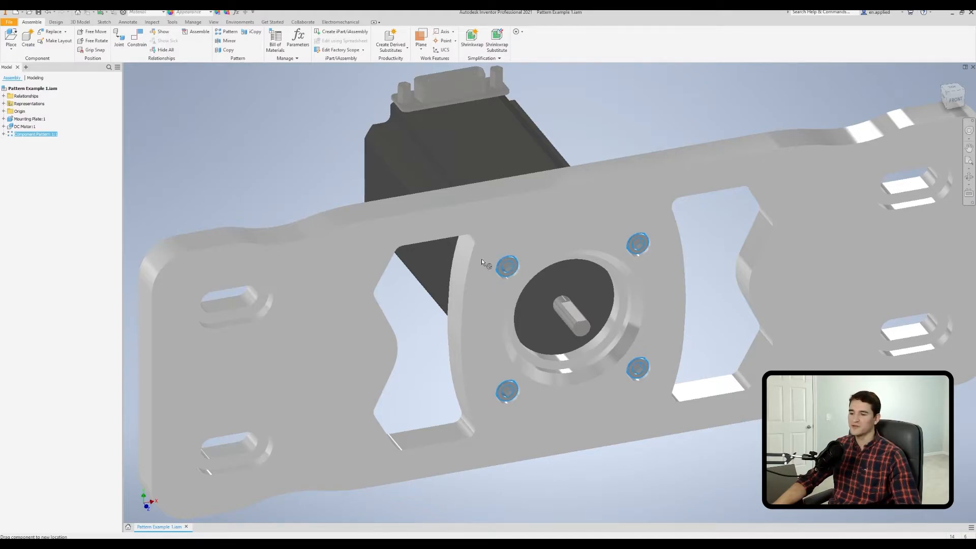
left_click_drag(486, 254, 482, 259)
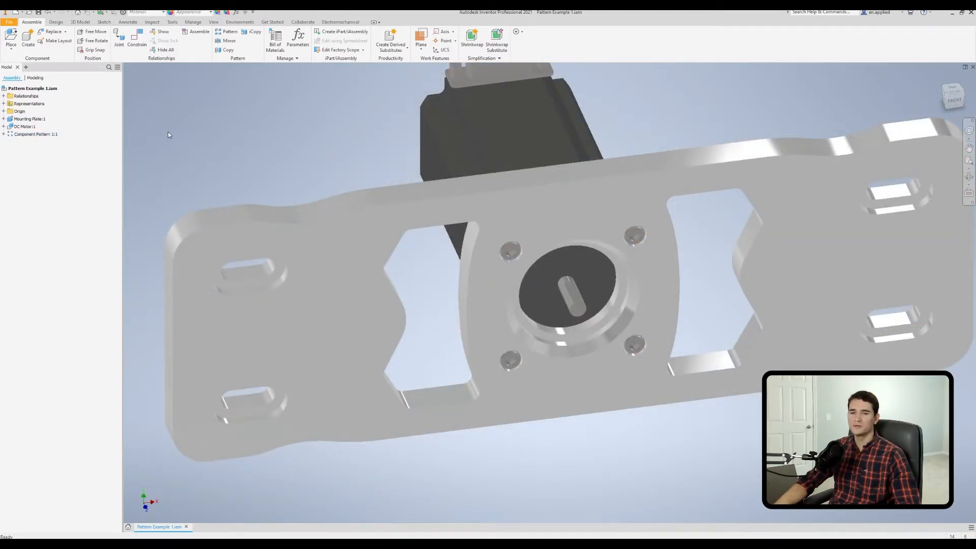
Step: Edit the Insert:3 constraint at the upper-left bolt hole to turn off its rotation lock
left_click(4, 96)
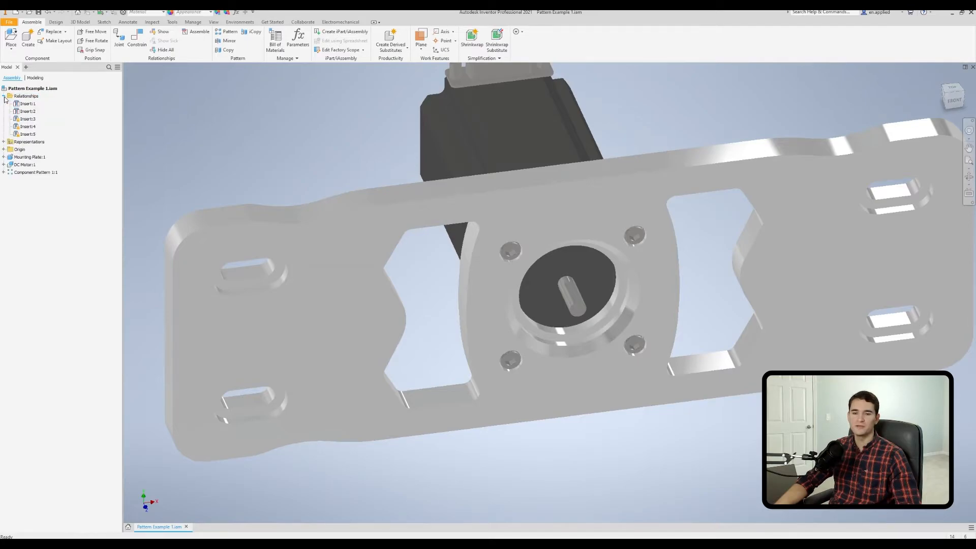
right_click(24, 122)
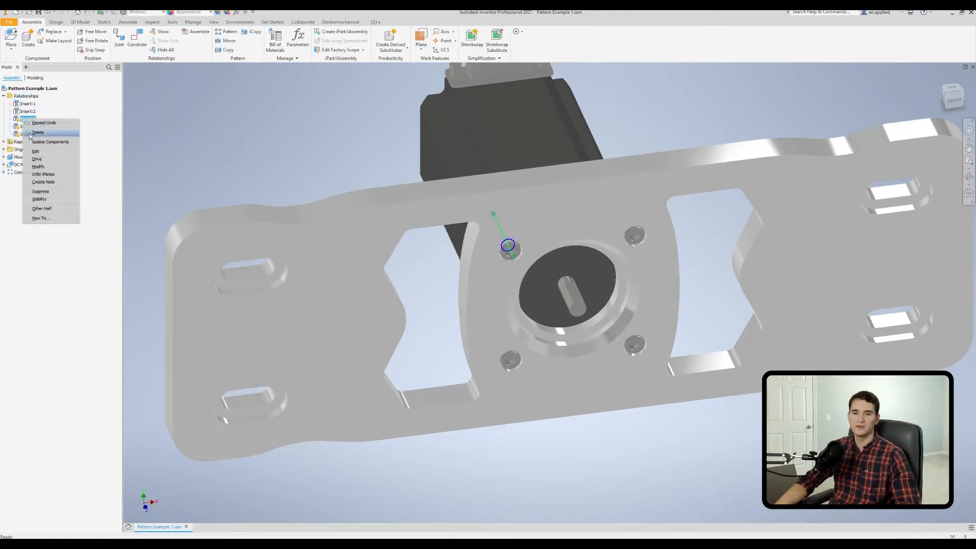
left_click(41, 153)
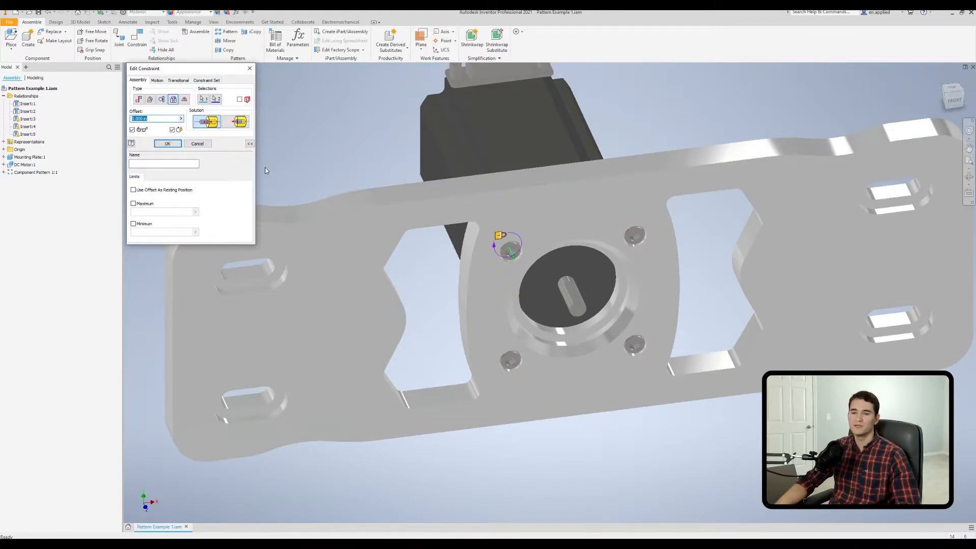
left_click(172, 129)
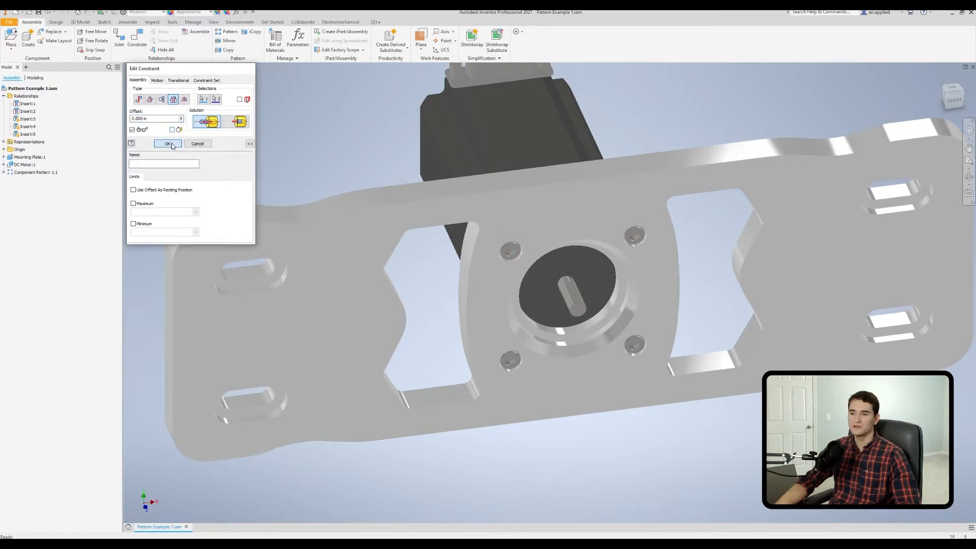
left_click(168, 144)
Step: Test whether the fastener in the upper-left bolt hole and its patterned copies can rotate
scroll(500, 265, "up", 3)
scroll(500, 265, "up", 3)
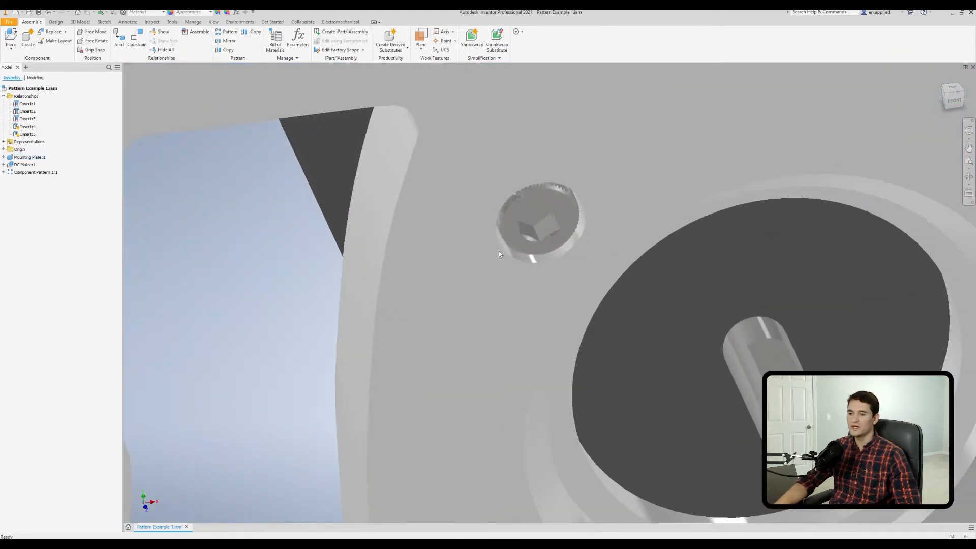
left_click(518, 224)
scroll(518, 223, "down", 4)
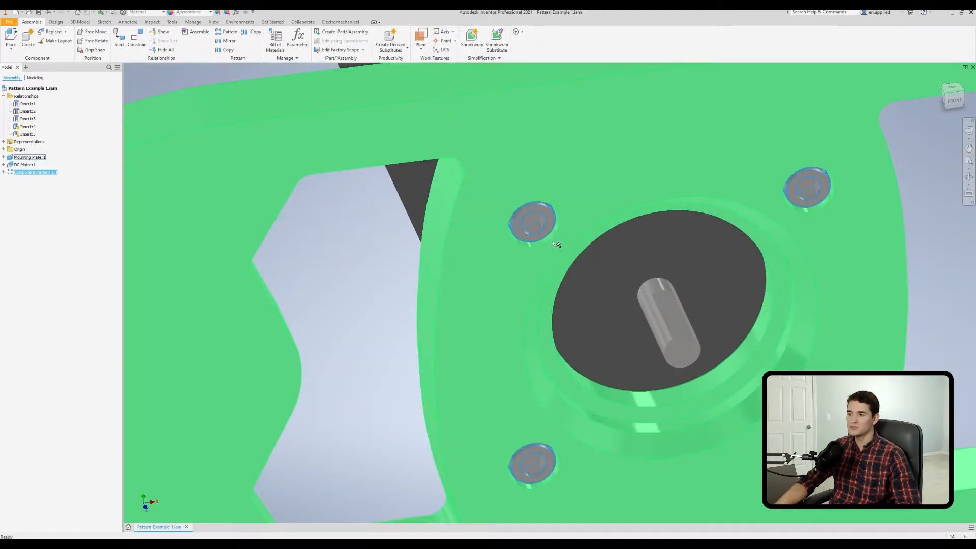
left_click(486, 232)
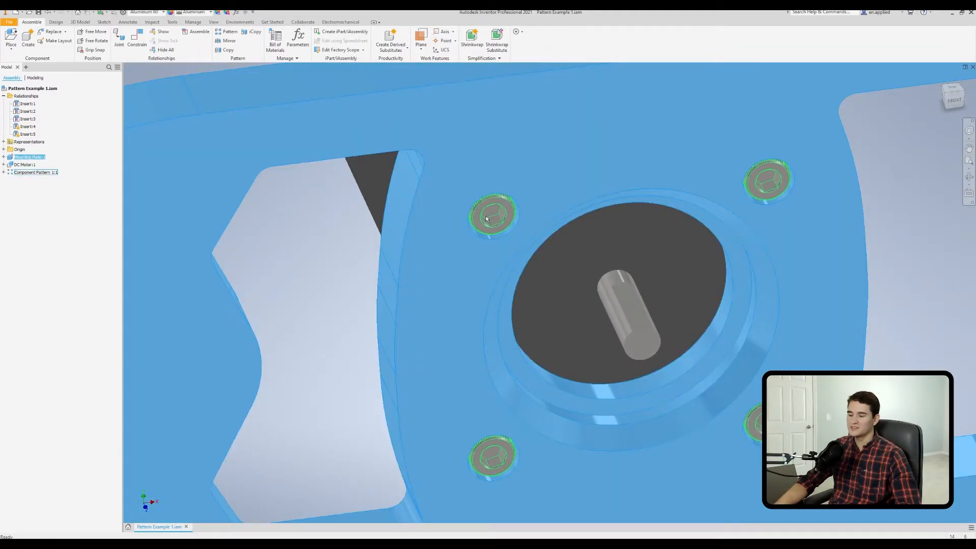
left_click(487, 216)
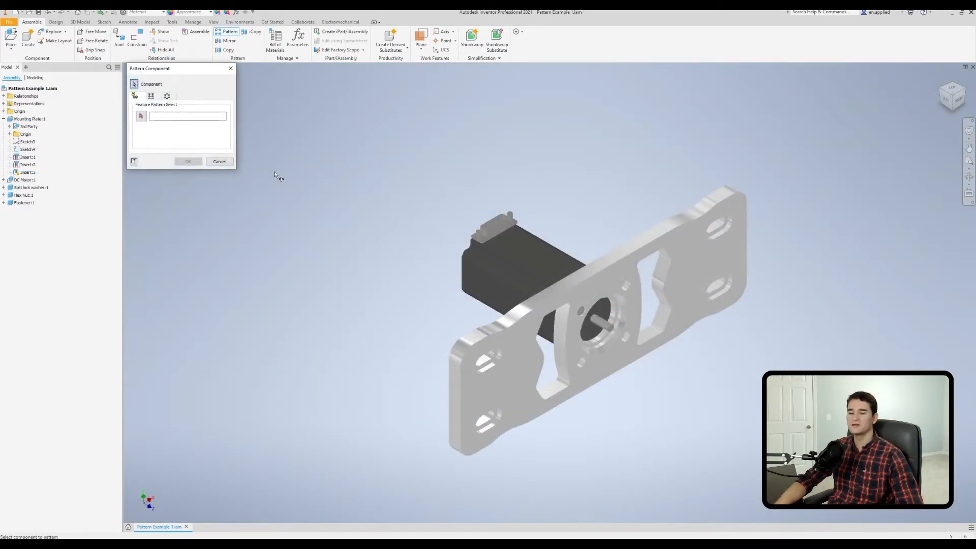
Step: Switch the new component pattern from the associative to the rectangular type
left_click(156, 98)
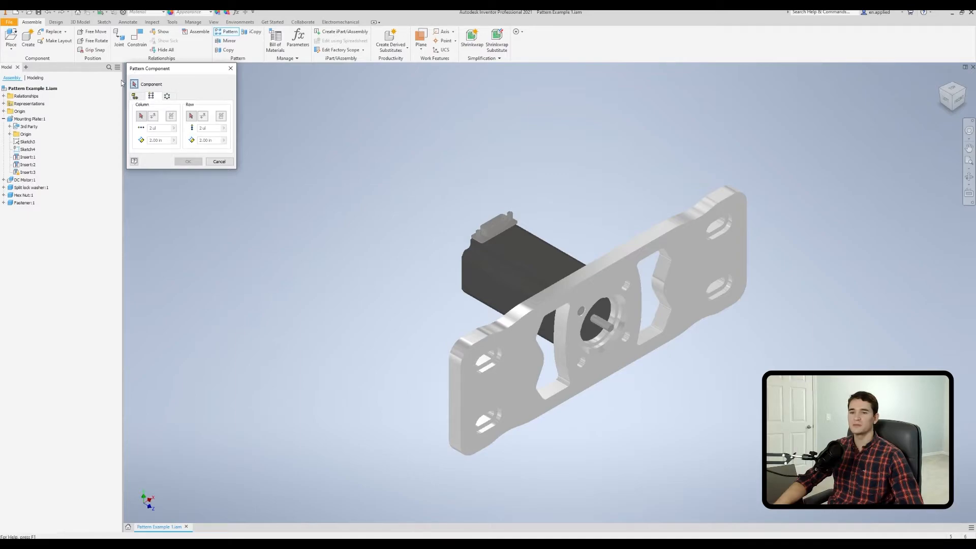
left_click(140, 96)
left_click(150, 96)
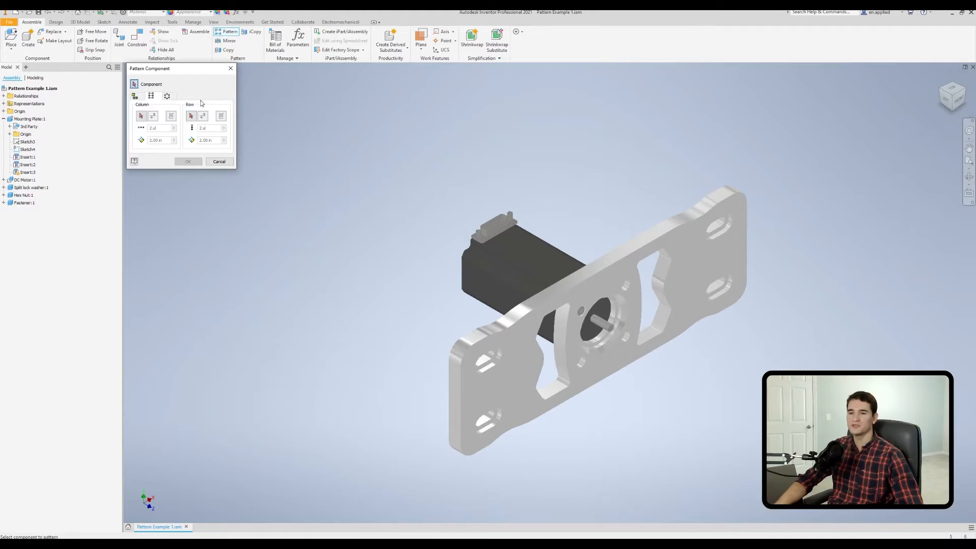
middle_click_drag(398, 234, 302, 194)
scroll(329, 218, "up", 3)
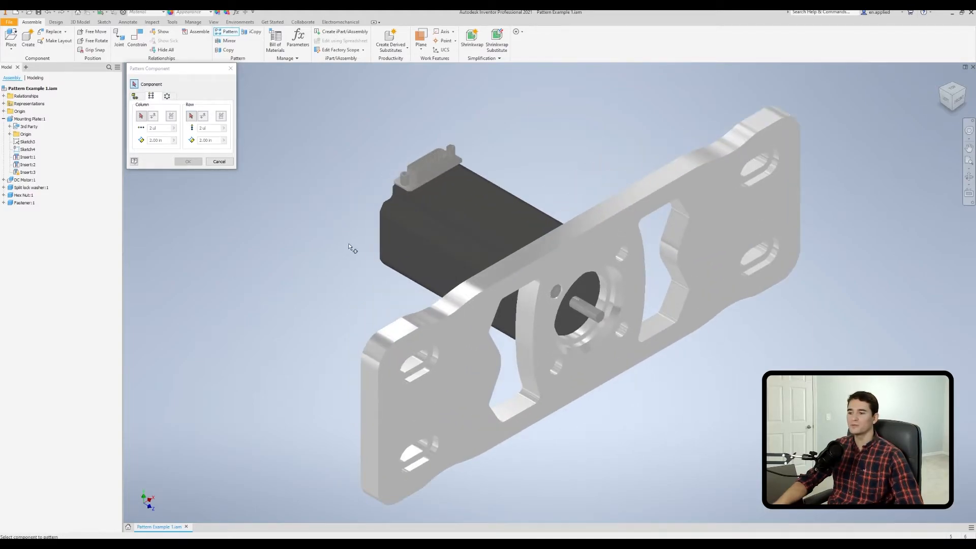
middle_click_drag(364, 255, 328, 247)
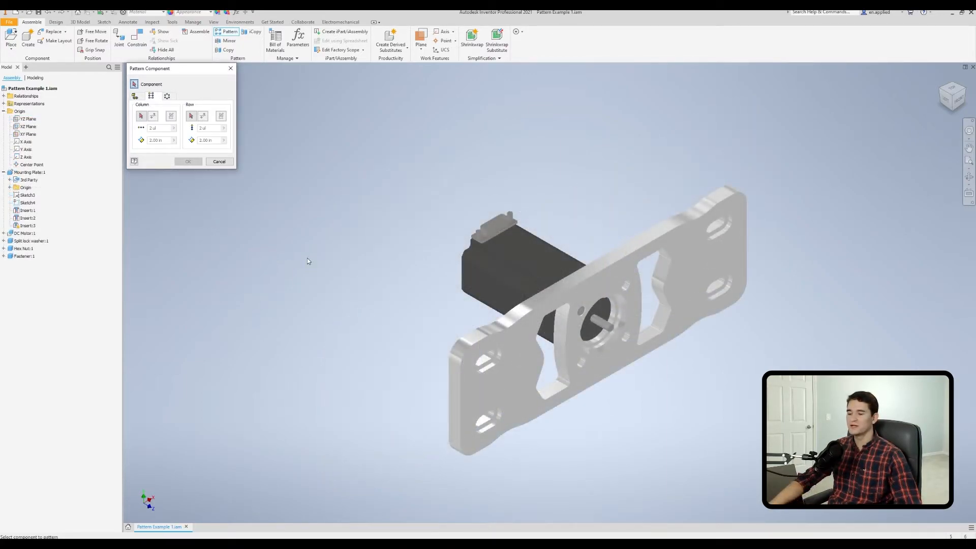
Step: Pick the fastener, split lock washer and hex nut as the components for the rectangular pattern
scroll(503, 234, "up", 8)
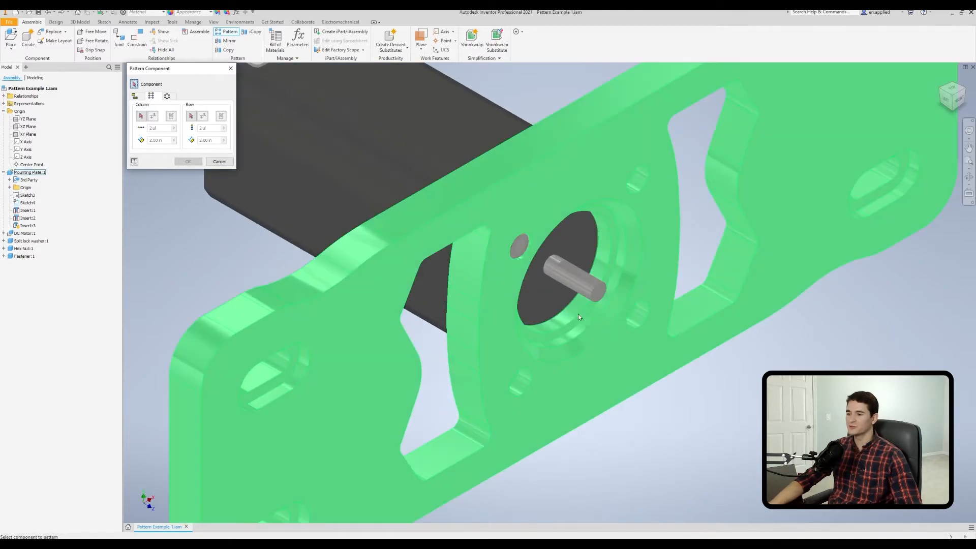
middle_click_drag(426, 306, 541, 226, "shift")
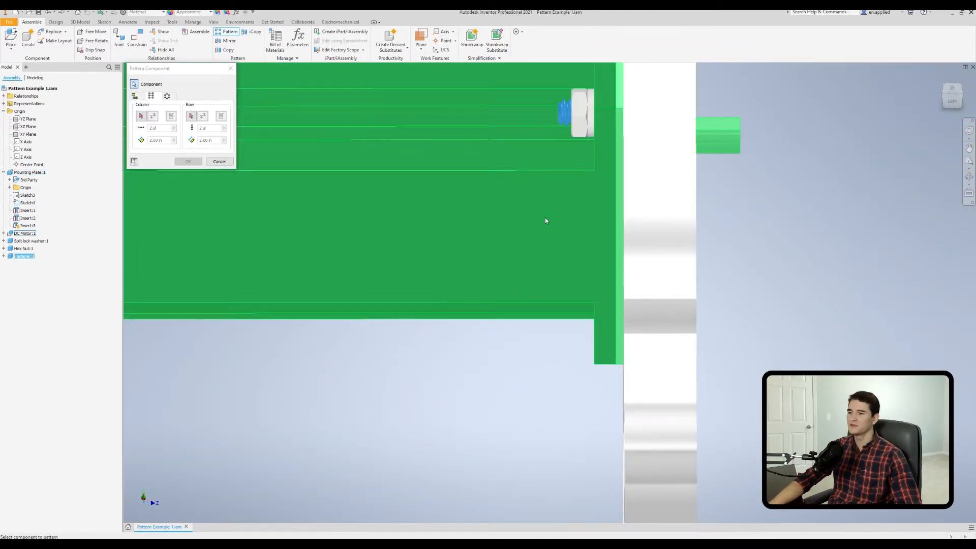
middle_click_drag(585, 143, 577, 220)
scroll(582, 198, "up", 3)
left_click(579, 192)
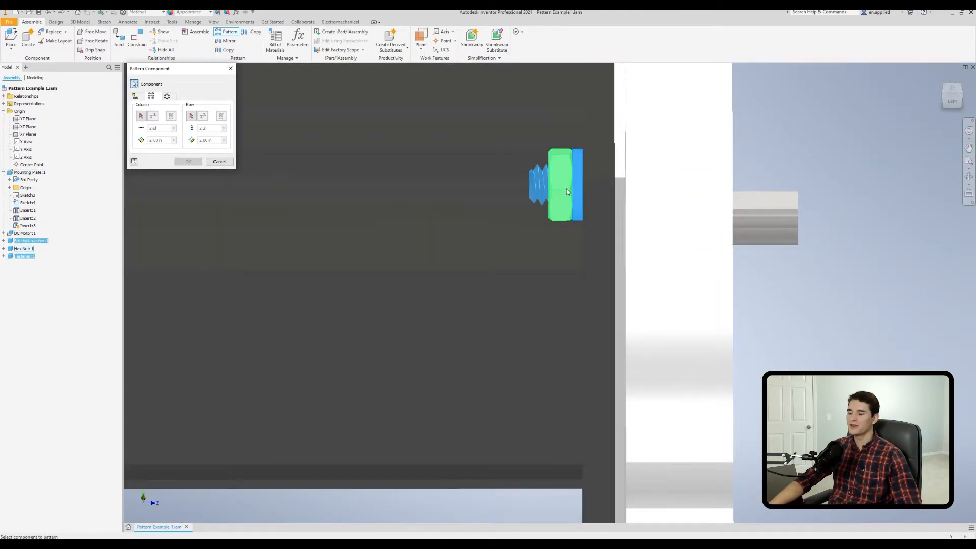
left_click(566, 188)
scroll(572, 213, "down", 5)
key("F6")
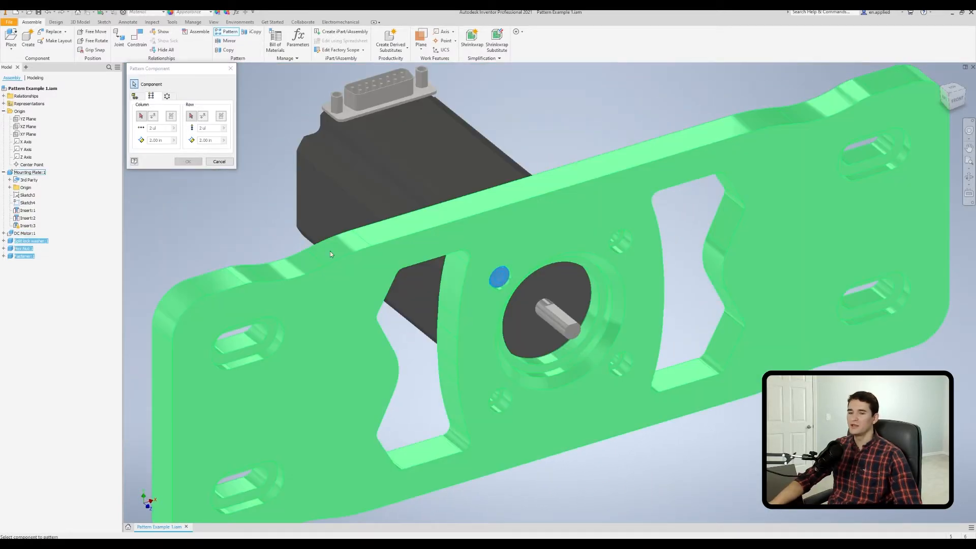
Step: Set the pattern's column direction along the plate's upper long edge and flip it toward the other upper bolt hole
left_click(141, 116)
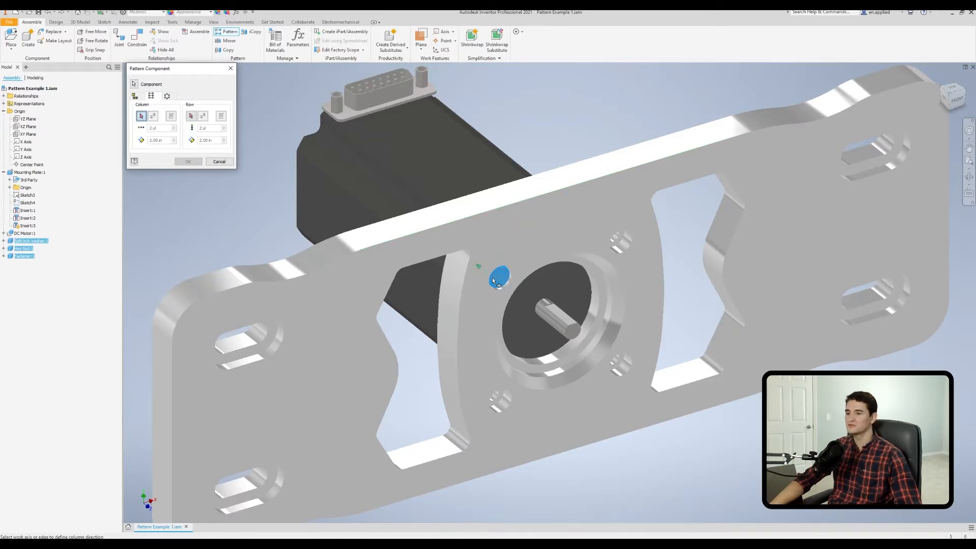
left_click(529, 203)
scroll(483, 234, "down", 3)
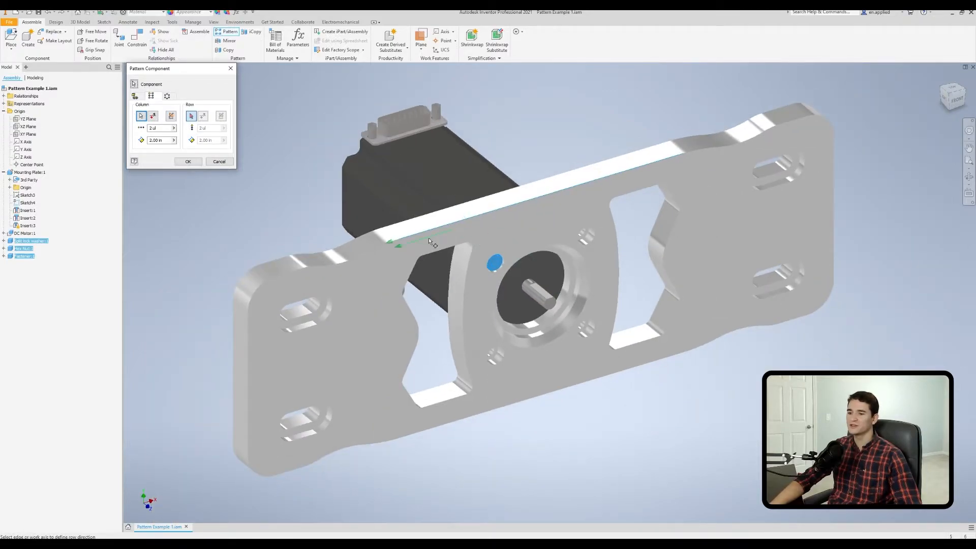
scroll(431, 240, "up", 2)
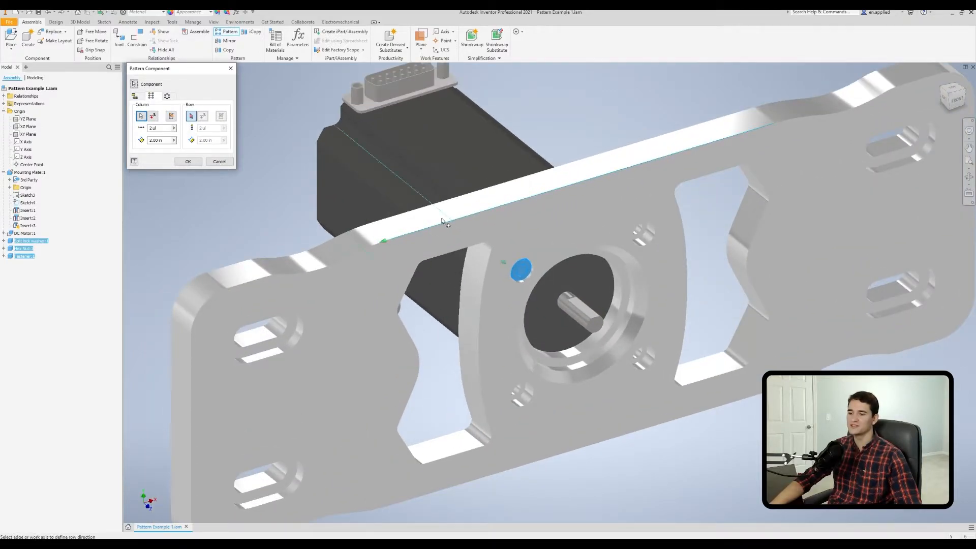
middle_click_drag(413, 303, 212, 174, "shift")
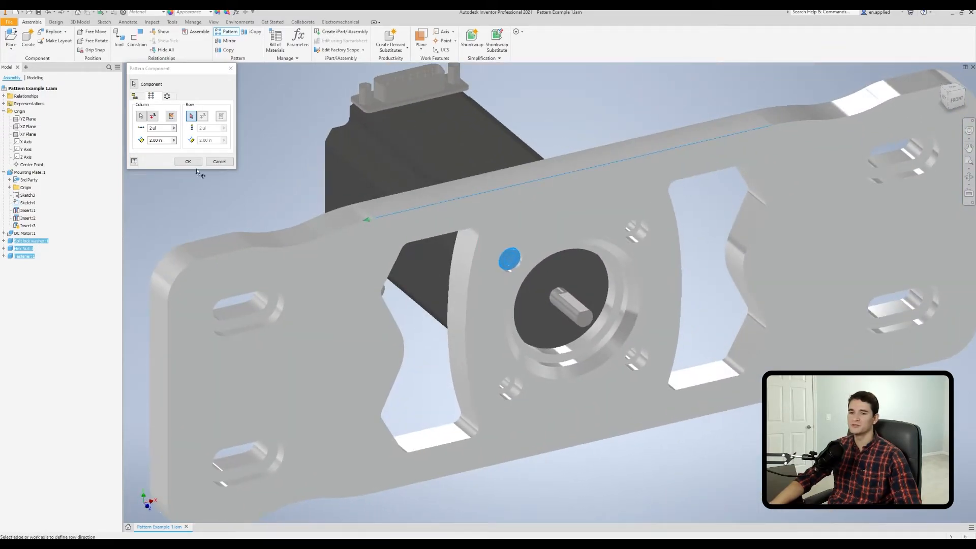
left_click(154, 116)
middle_click_drag(615, 240, 522, 249)
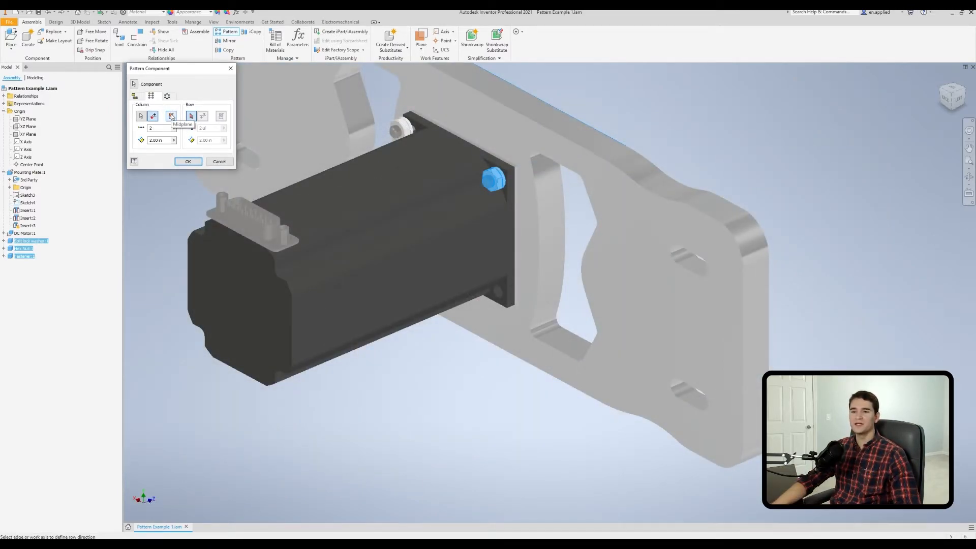
Step: Try the midplane option on the column with counts of 3, 4 and 5 instances
left_click(172, 116)
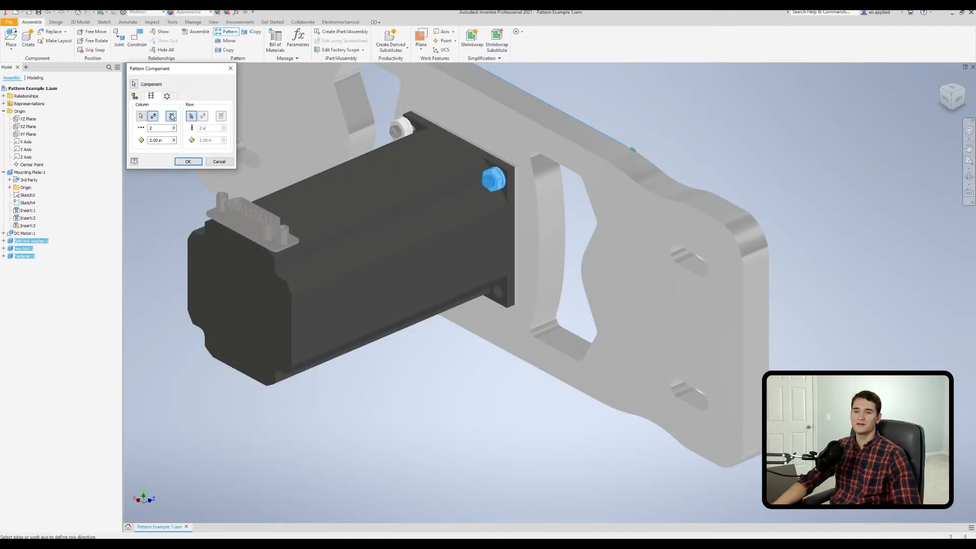
double_click(162, 129)
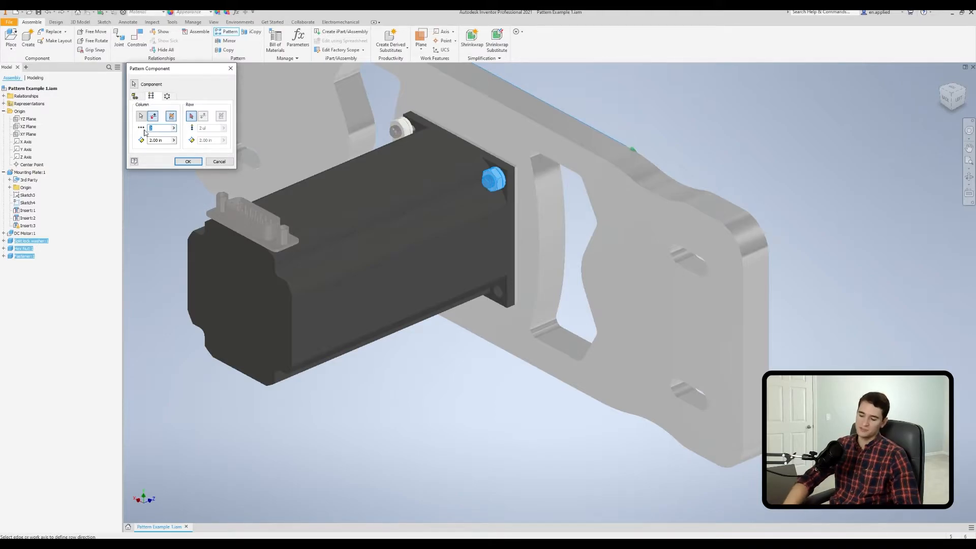
type("3")
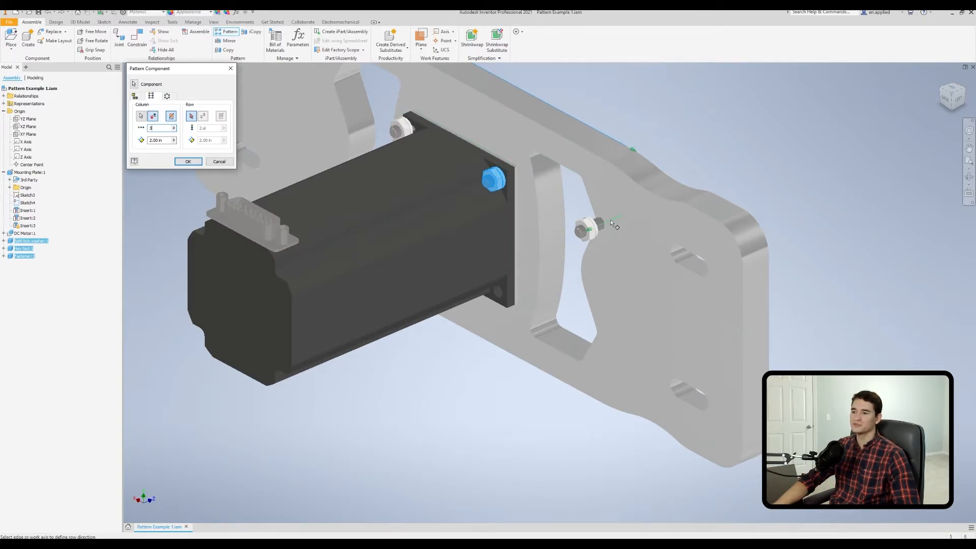
type("4")
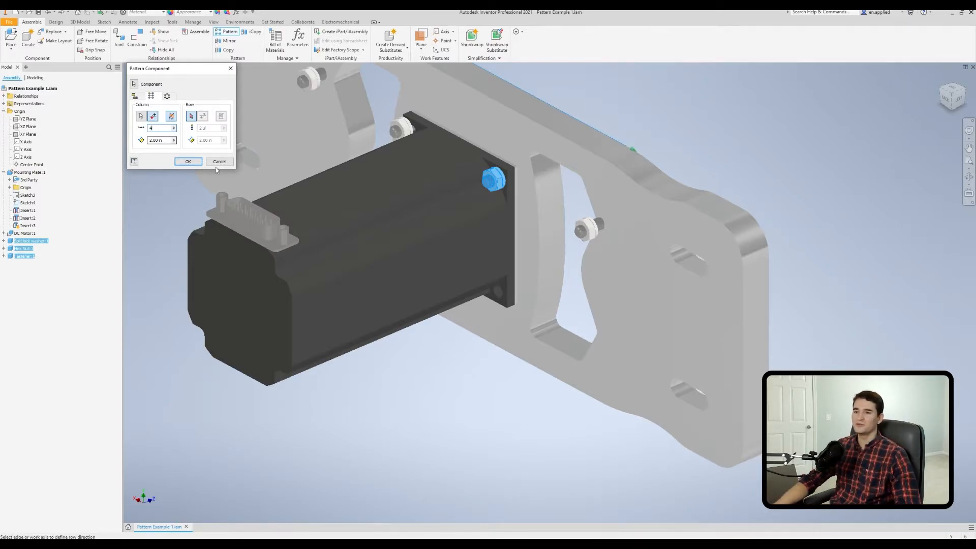
scroll(447, 177, "down", 2)
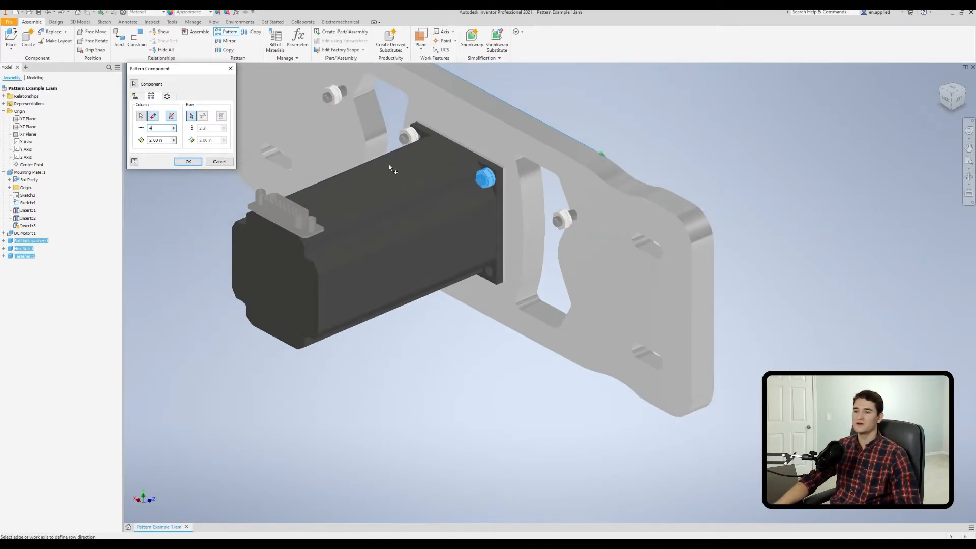
double_click(151, 127)
type("5")
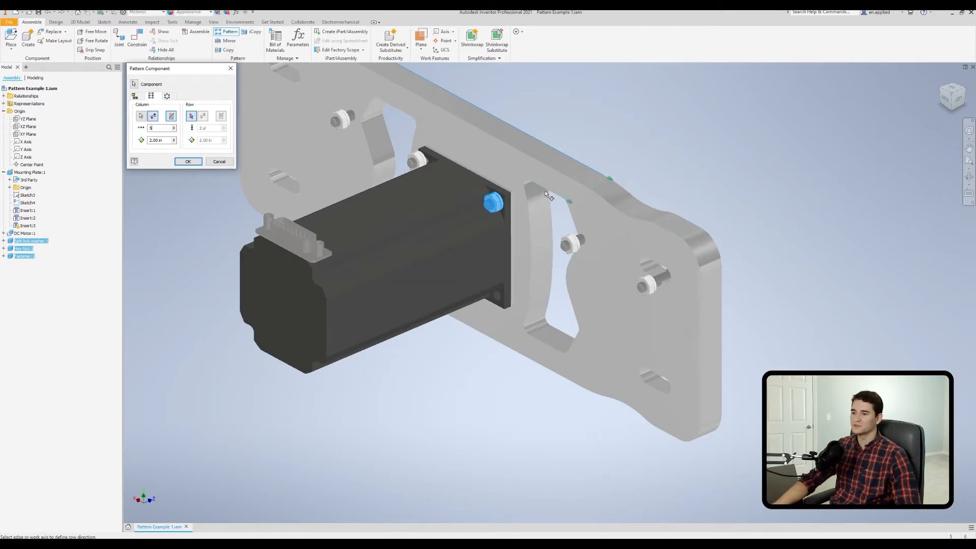
Step: Turn off the column's midplane option, set its count to 2 and check the copy against the neighbouring bolt hole before cancelling the pattern
left_click(172, 116)
double_click(149, 128)
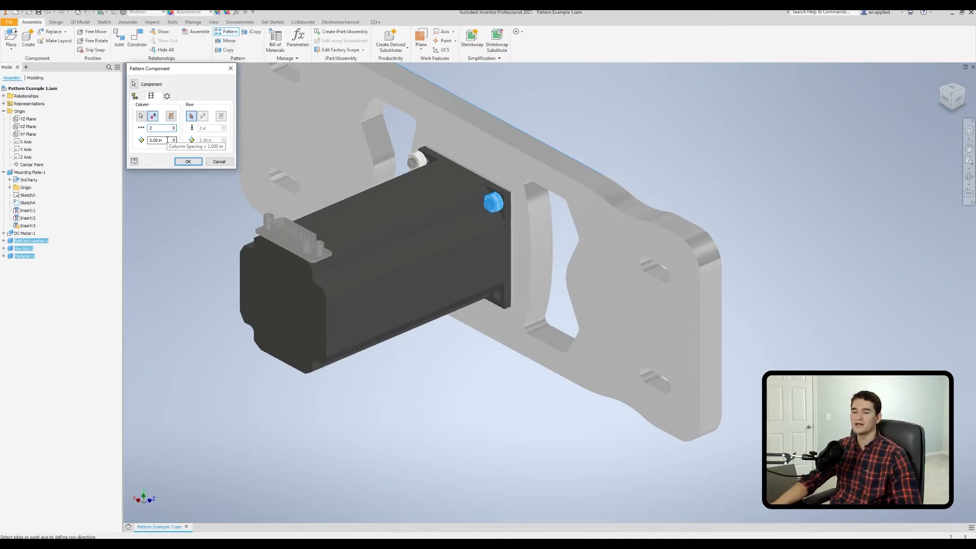
middle_click_drag(577, 274, 509, 245, "shift")
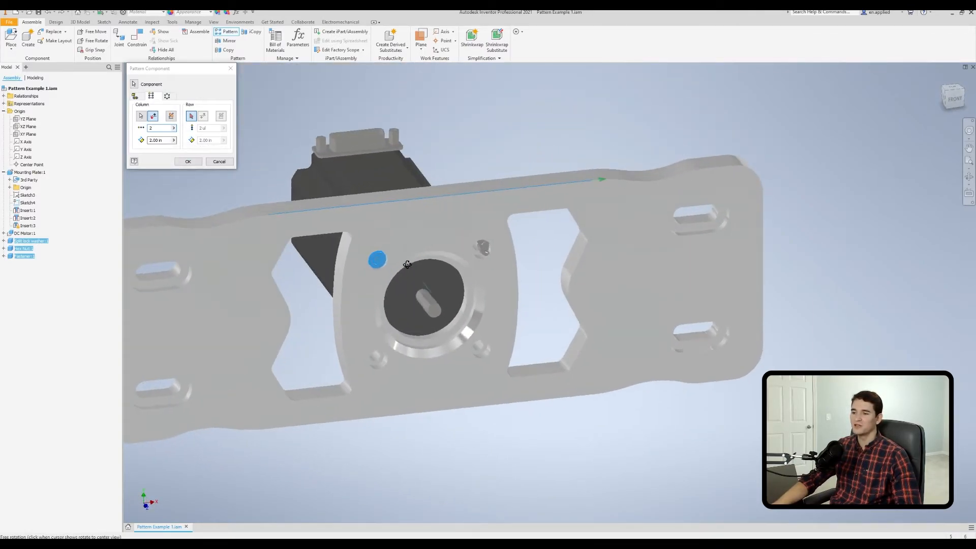
scroll(478, 260, "down", 3)
scroll(478, 257, "up", 6)
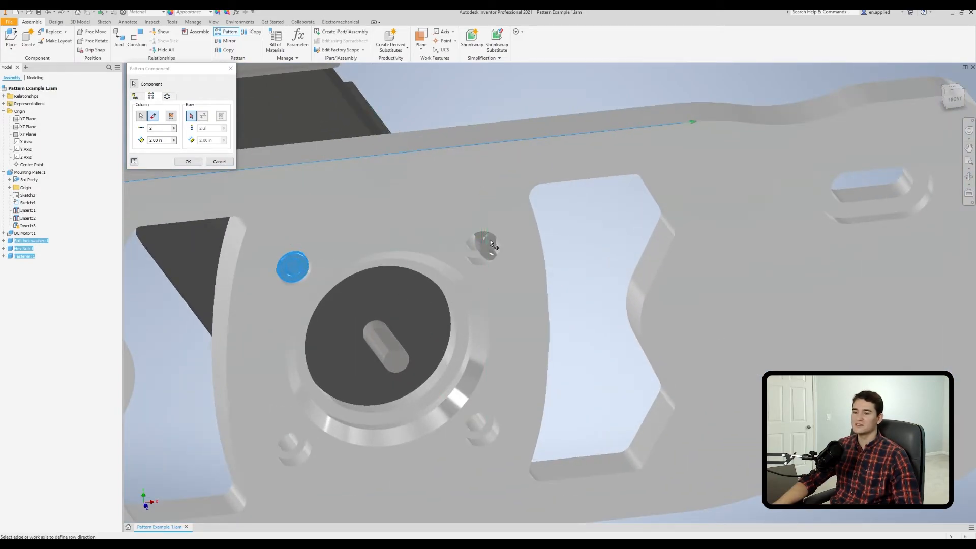
scroll(484, 247, "down", 2)
middle_click_drag(483, 247, 527, 249)
scroll(501, 260, "down", 1)
middle_click_drag(478, 272, 548, 273)
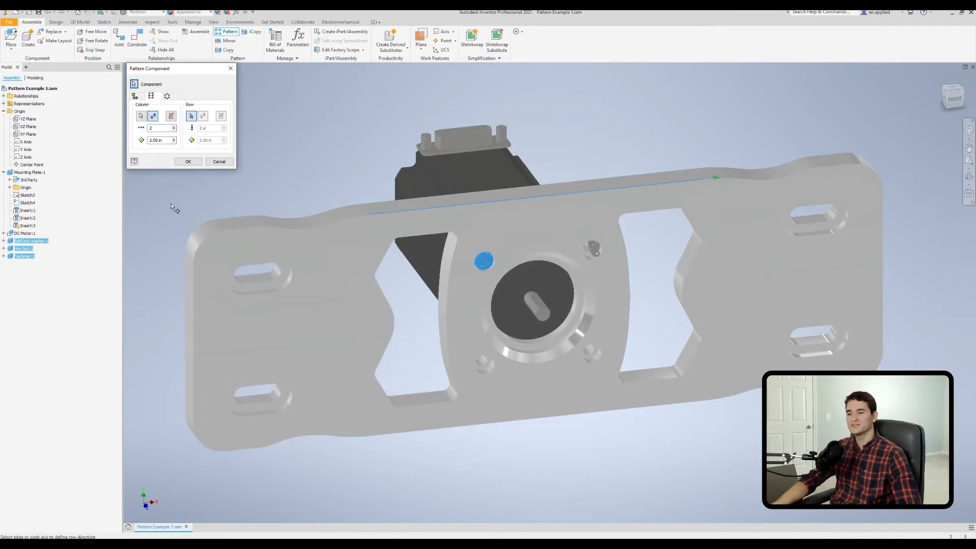
left_click(218, 164)
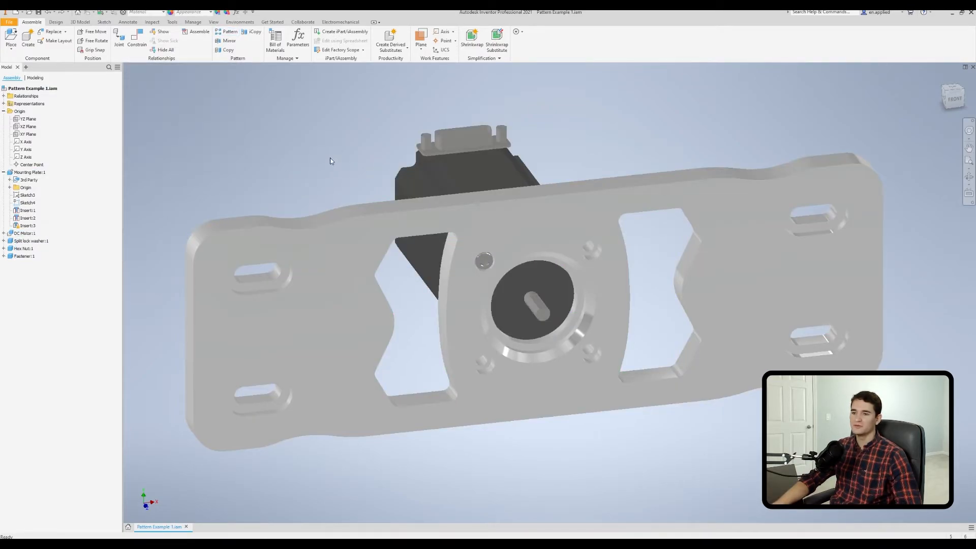
Step: Measure the center distance between the plate's two upper motor bolt holes
right_click(330, 161)
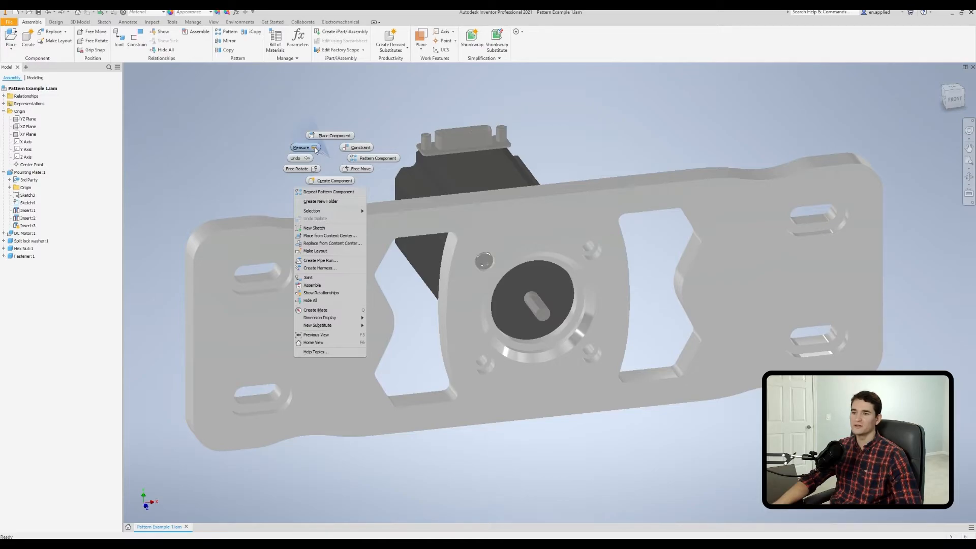
left_click(316, 150)
scroll(565, 333, "up", 5)
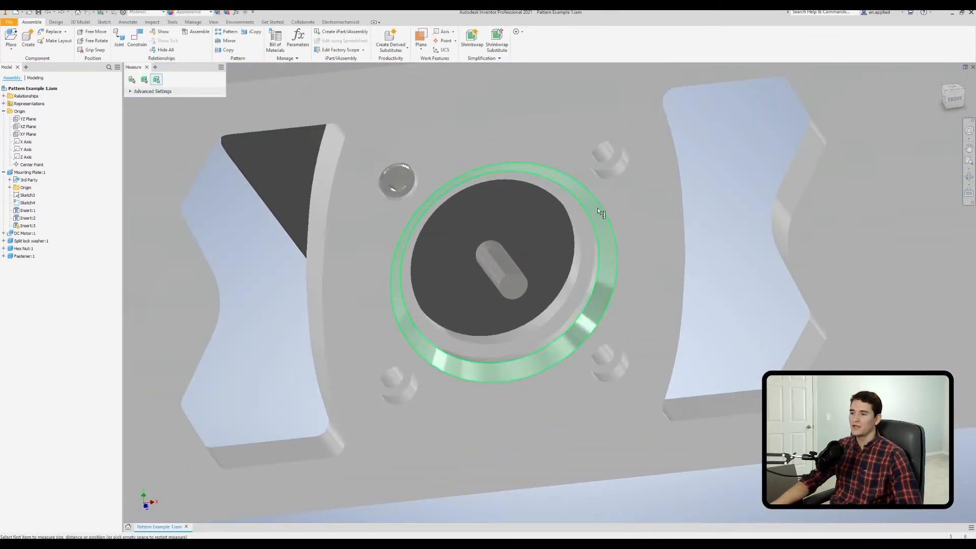
left_click(613, 178)
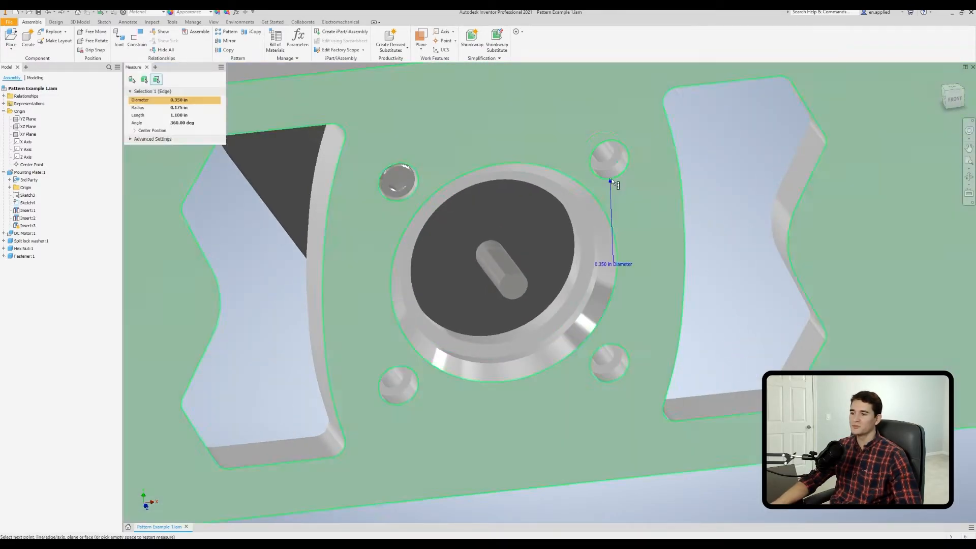
left_click(394, 202)
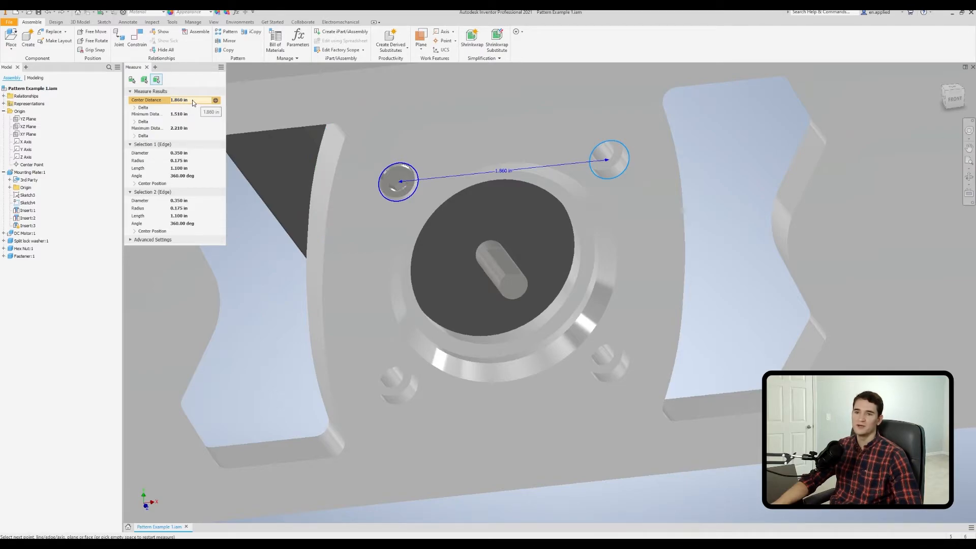
left_click(147, 67)
Step: Start a rectangular component pattern with the fastener, split lock washer and hex nut as its components
left_click(229, 32)
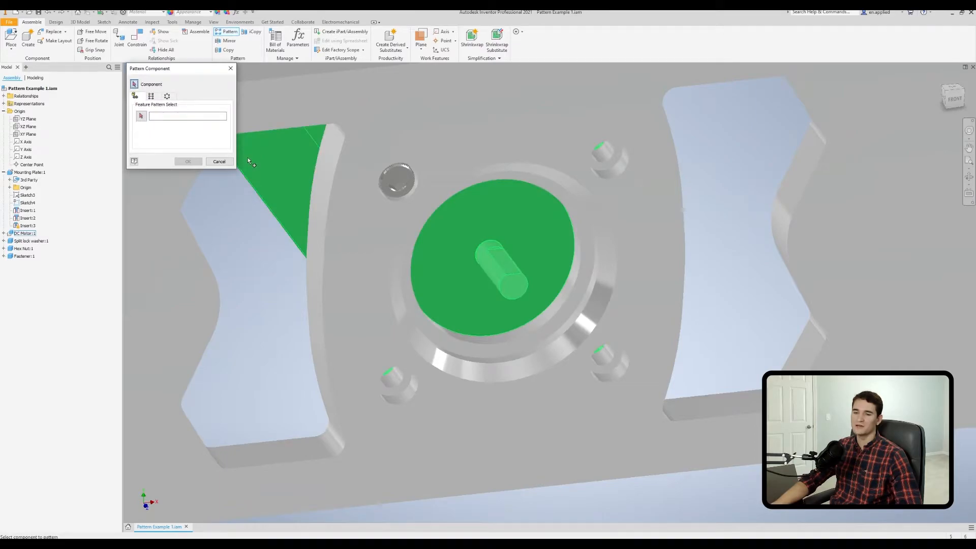
scroll(248, 157, "down", 3)
left_click(152, 96)
middle_click_drag(332, 197, 505, 176, "shift")
left_click(417, 218)
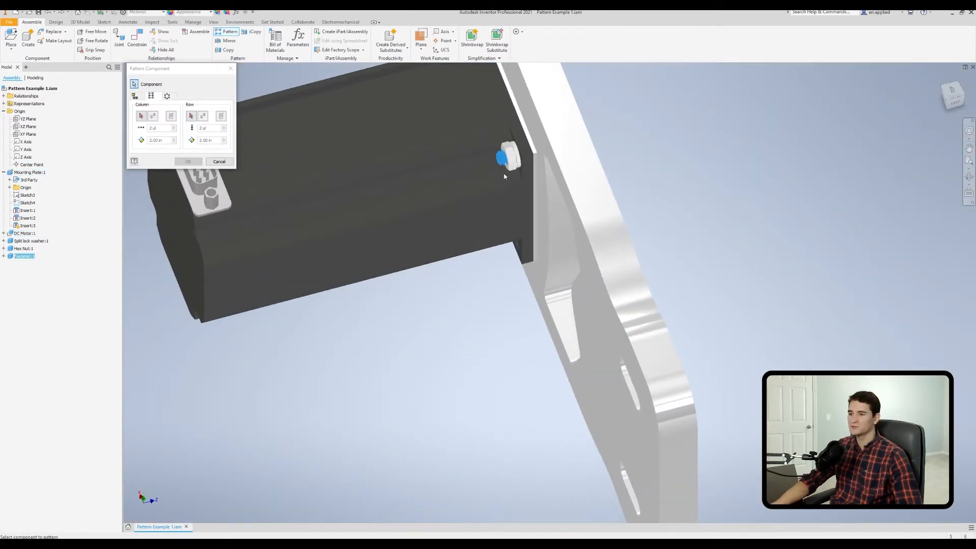
scroll(506, 164, "up", 4)
left_click(530, 146)
left_click(521, 151)
scroll(521, 151, "down", 3)
middle_click_drag(532, 307, 485, 423, "shift")
middle_click_drag(418, 237, 505, 261)
scroll(494, 239, "down", 3)
Step: Try a flipped column direction along the plate's upper edge with 1.860 in spacing, check the copy's alignment and cancel the pattern
left_click(141, 117)
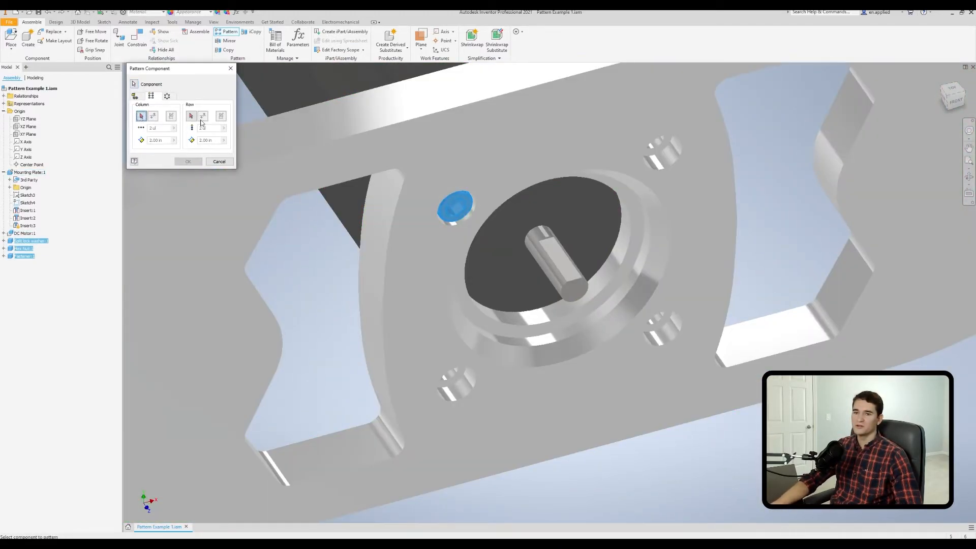
left_click(432, 113)
scroll(434, 152, "down", 3)
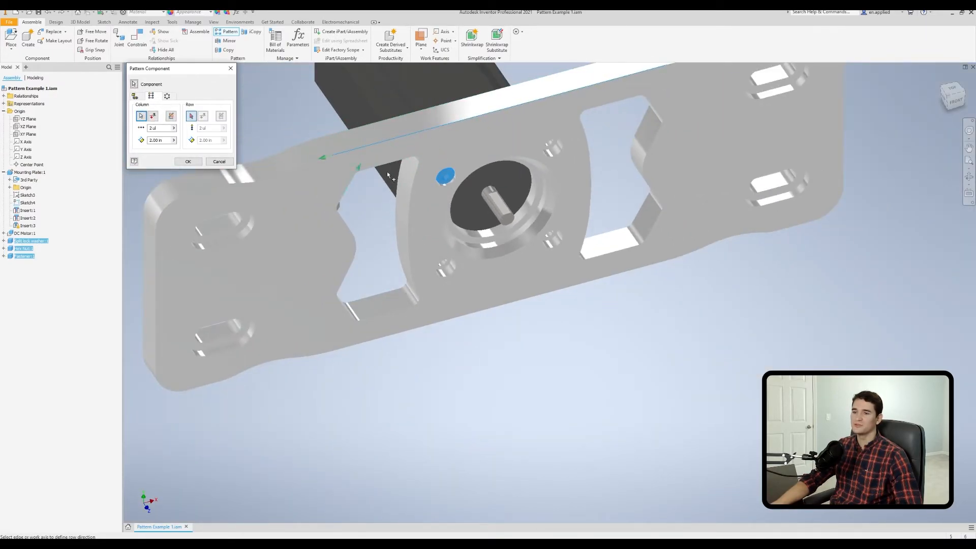
left_click(154, 116)
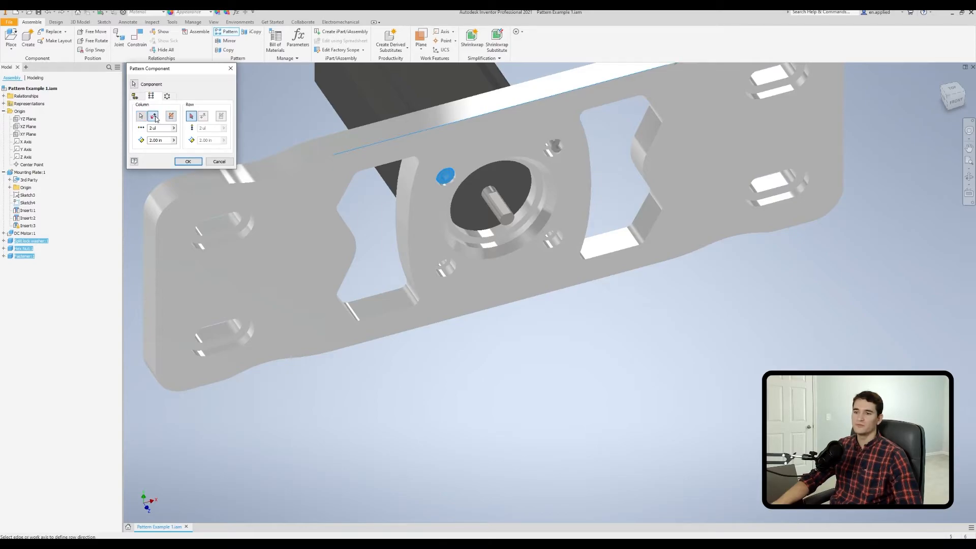
left_click_drag(167, 140, 133, 143)
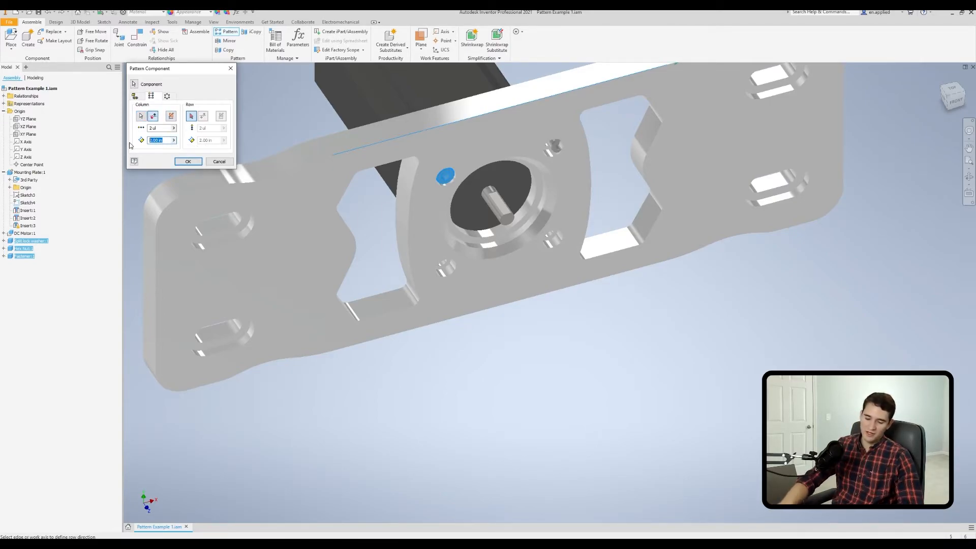
type("1.860")
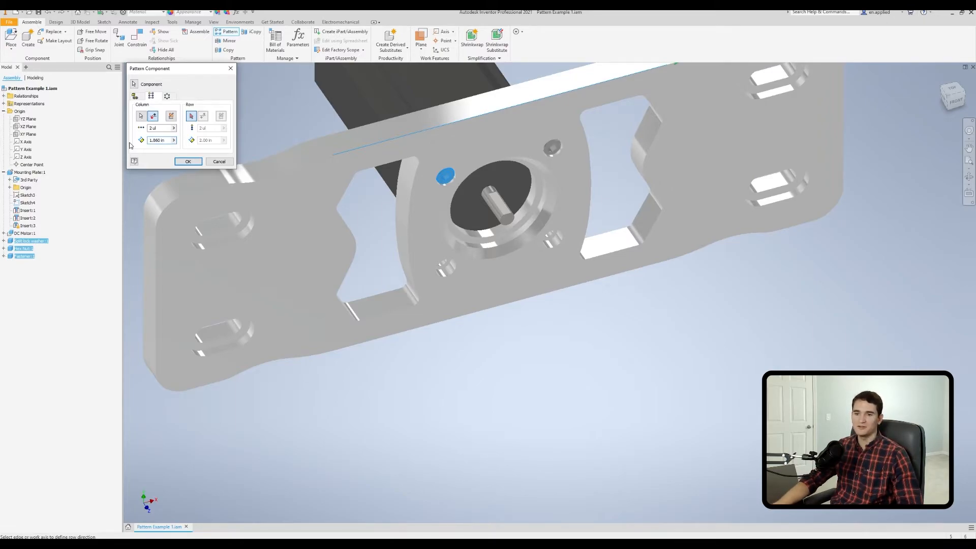
scroll(496, 165, "down", 5)
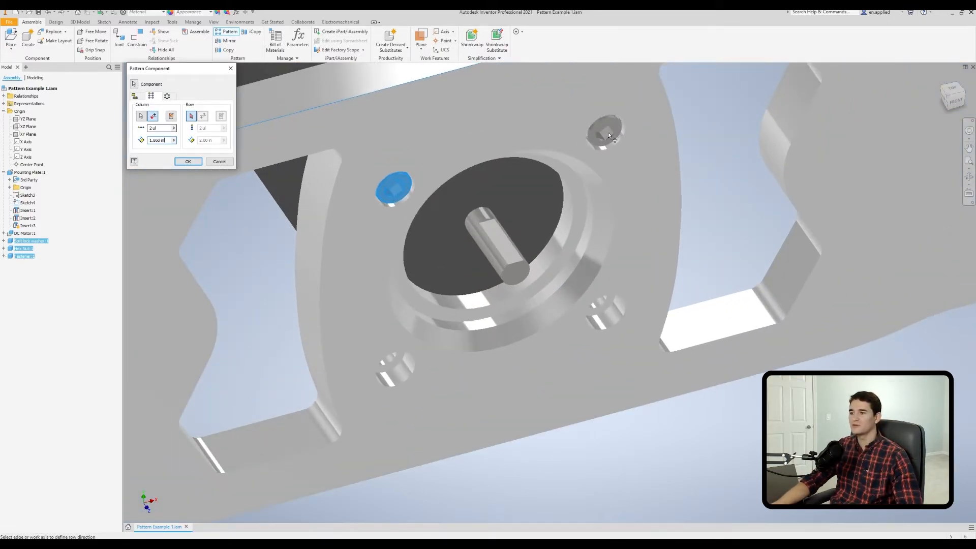
left_click(216, 163)
Step: Show the modeling features of the Mounting Plate and make Sketch2 under Hole1 visible
scroll(280, 205, "down", 5)
middle_click_drag(285, 233, 411, 250)
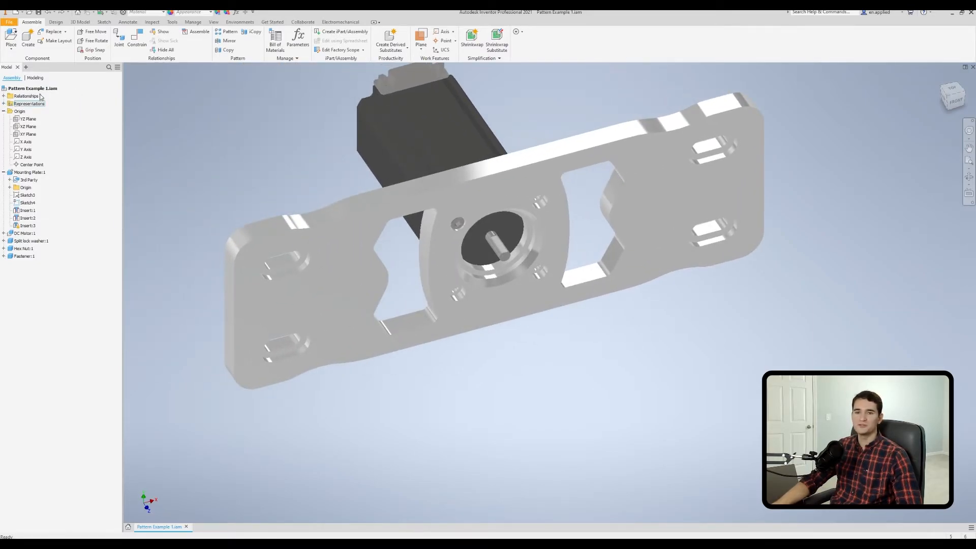
left_click(34, 78)
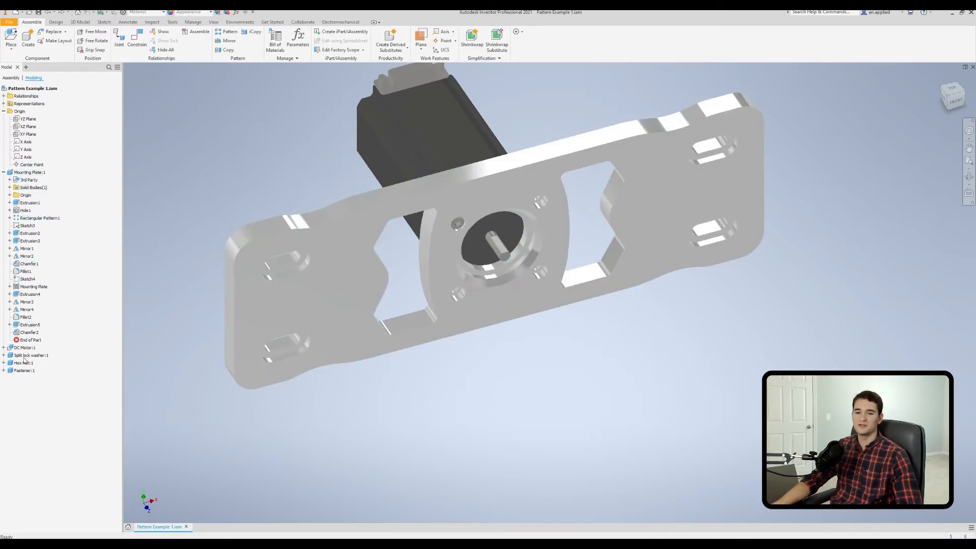
left_click(4, 173)
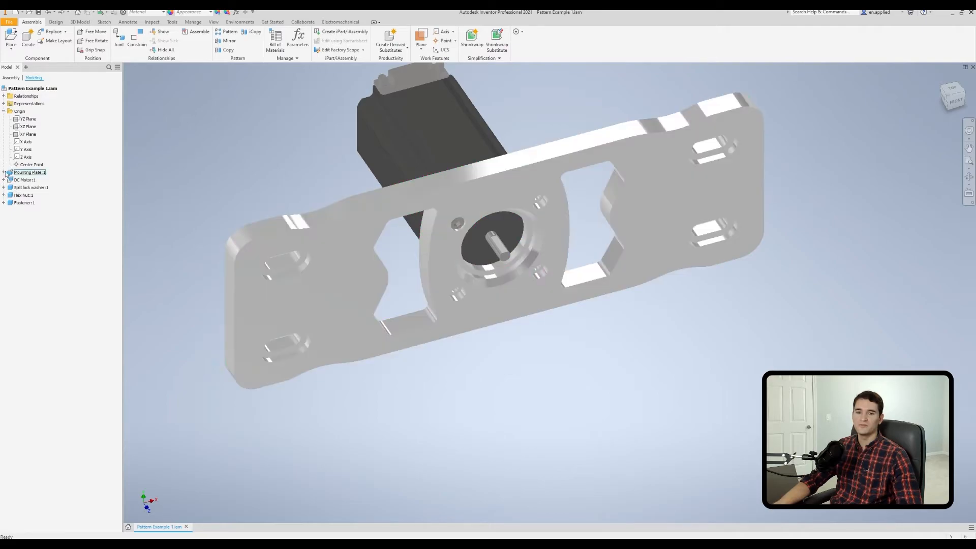
left_click(4, 172)
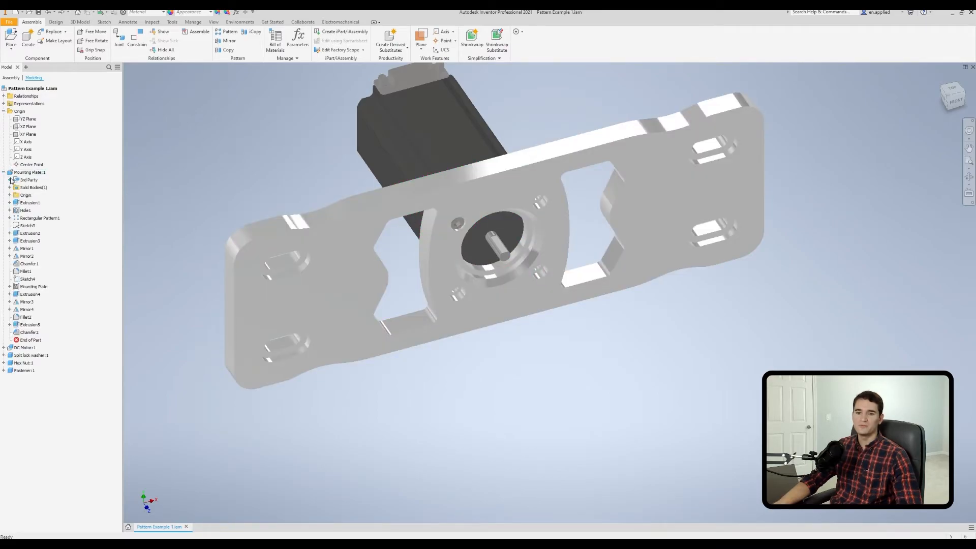
left_click(10, 210)
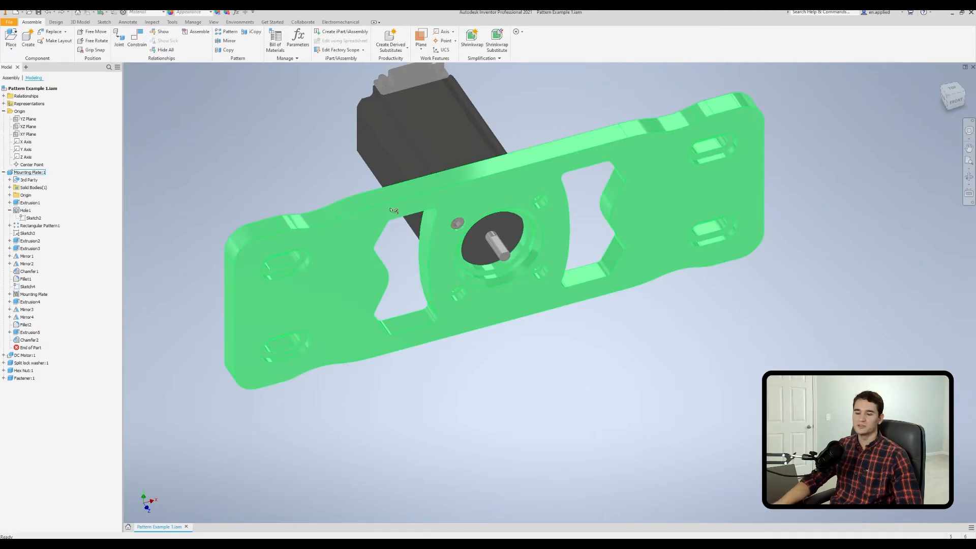
right_click(36, 219)
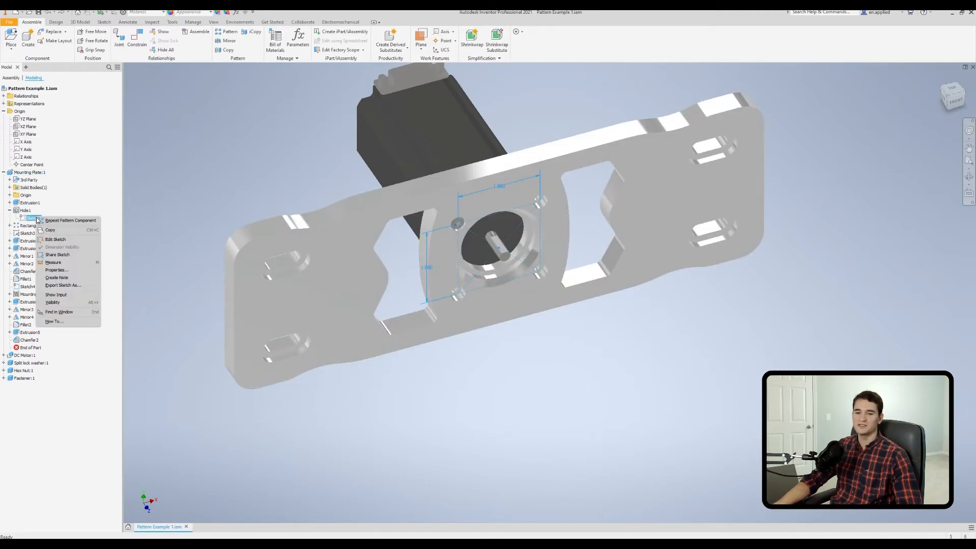
left_click(67, 303)
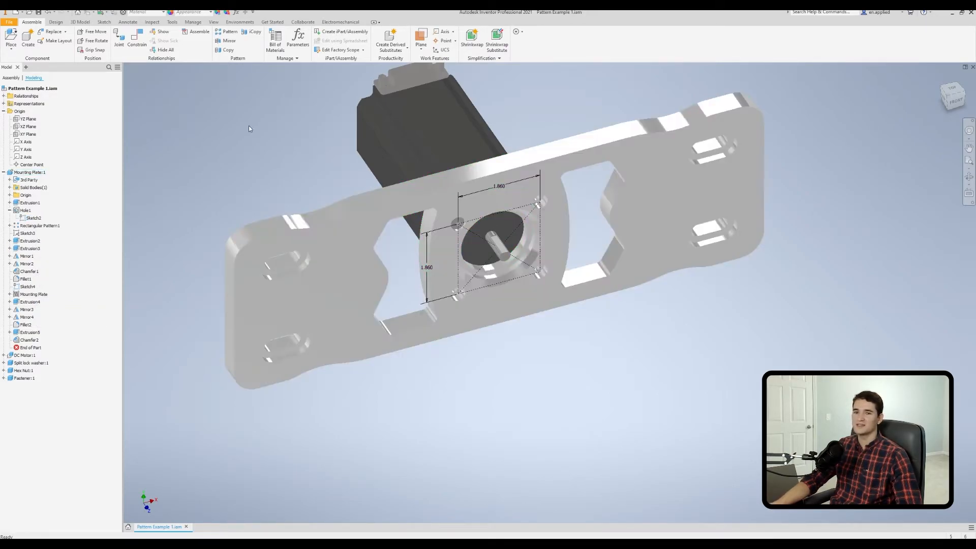
Step: Return the model tree to the assembly view and start a rectangular component pattern of the fastener, split lock washer and hex nut
left_click(11, 77)
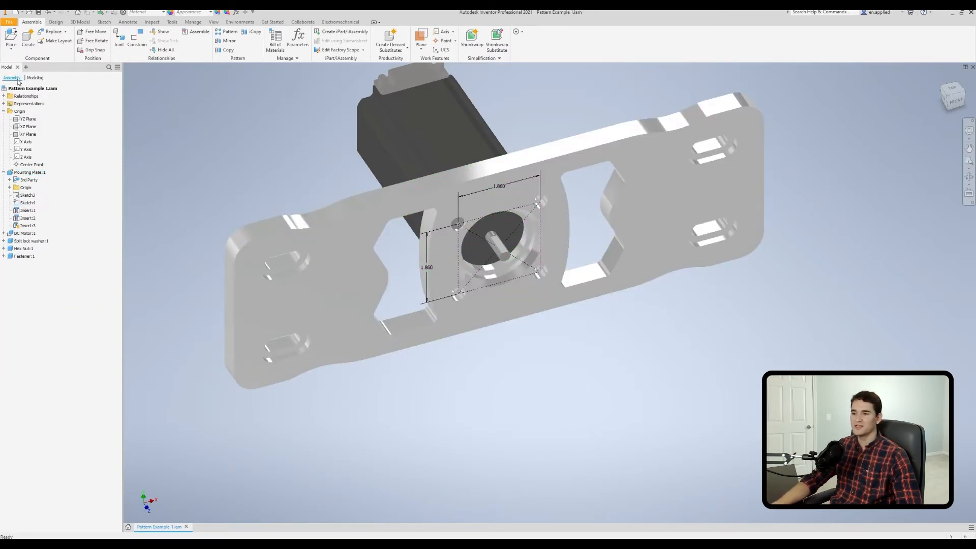
left_click(231, 33)
left_click(154, 96)
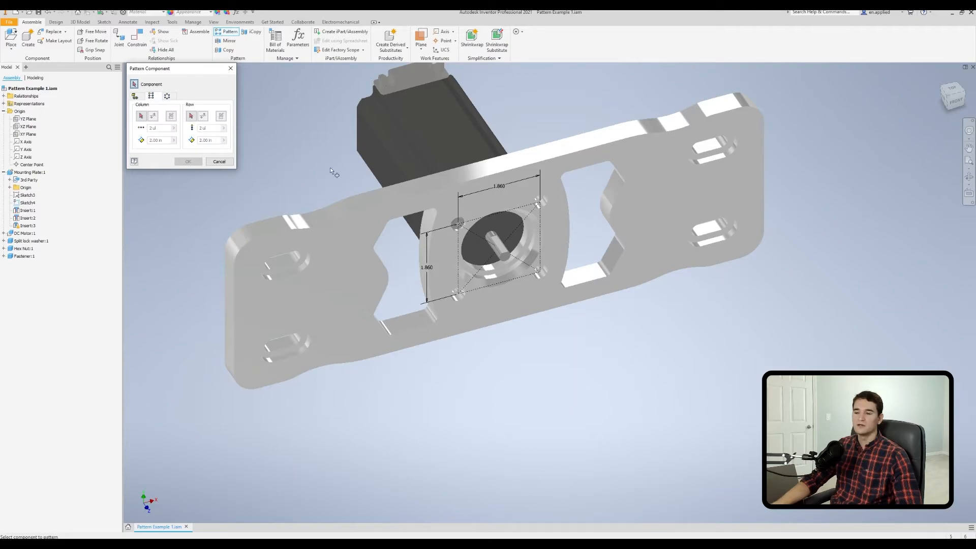
scroll(450, 233, "up", 3)
left_click(467, 212)
middle_click_drag(471, 215, 533, 226, "shift")
left_click(462, 238)
left_click(454, 237)
middle_click_drag(525, 302, 408, 295, "shift")
middle_click_drag(528, 215, 472, 232)
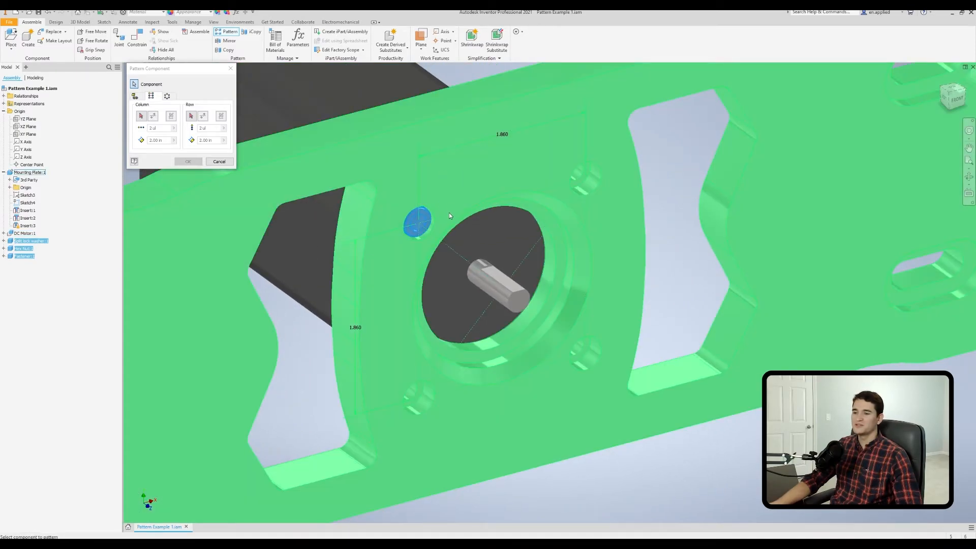
Step: Set the pattern's column direction along the plate's upper edge and flip it towards the neighbouring motor bolt hole
left_click(142, 116)
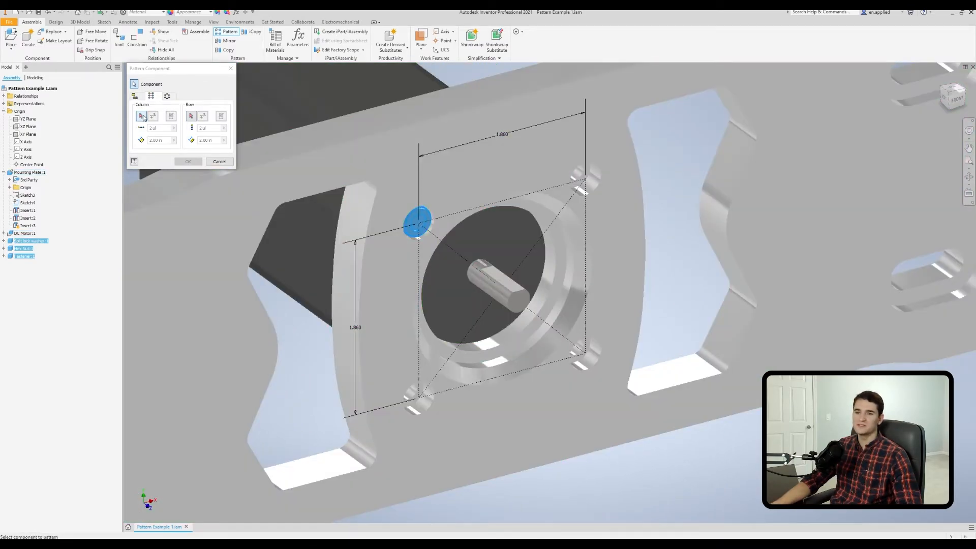
scroll(467, 158, "down", 2)
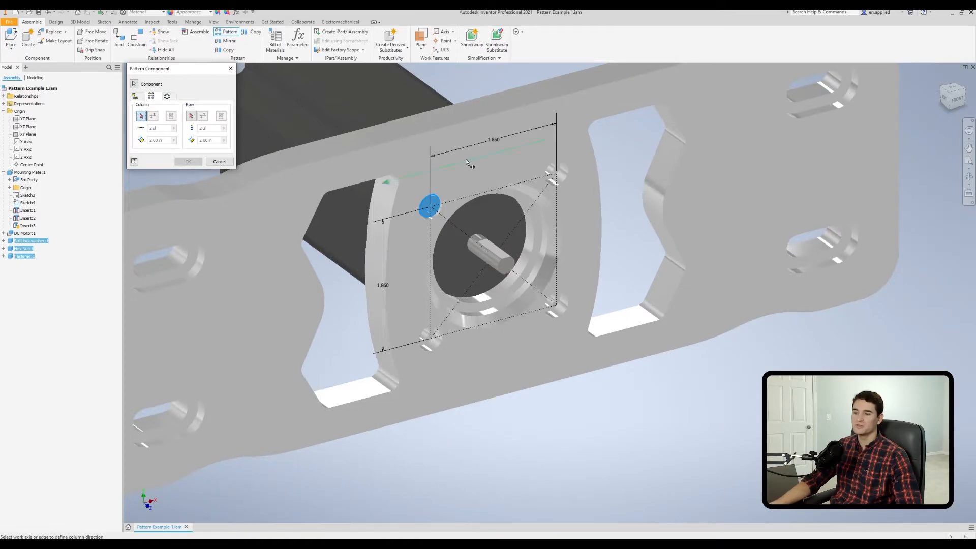
left_click(441, 126)
left_click(154, 116)
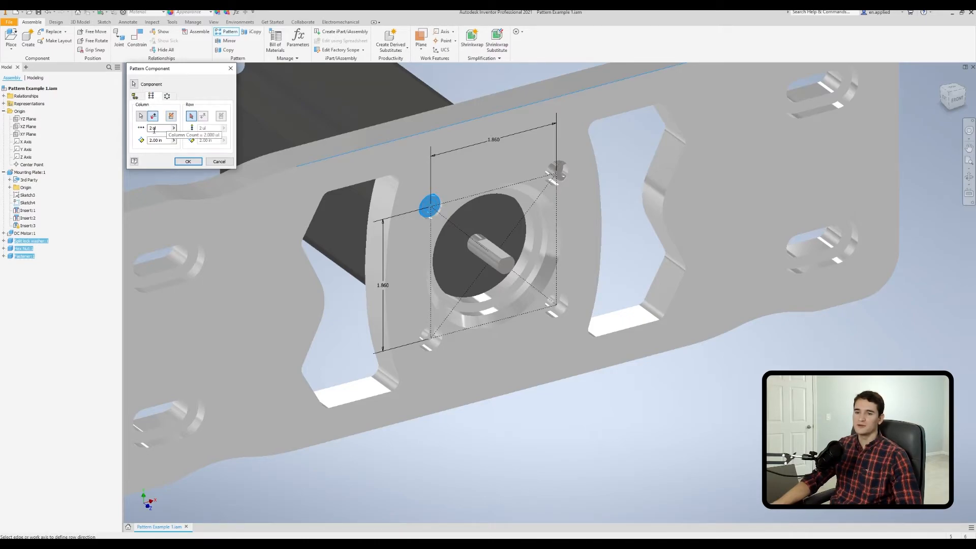
Step: Set the column spacing to 1.860 in by measuring the hole sketch's upper horizontal line
left_click(168, 141)
key("BackSpace")
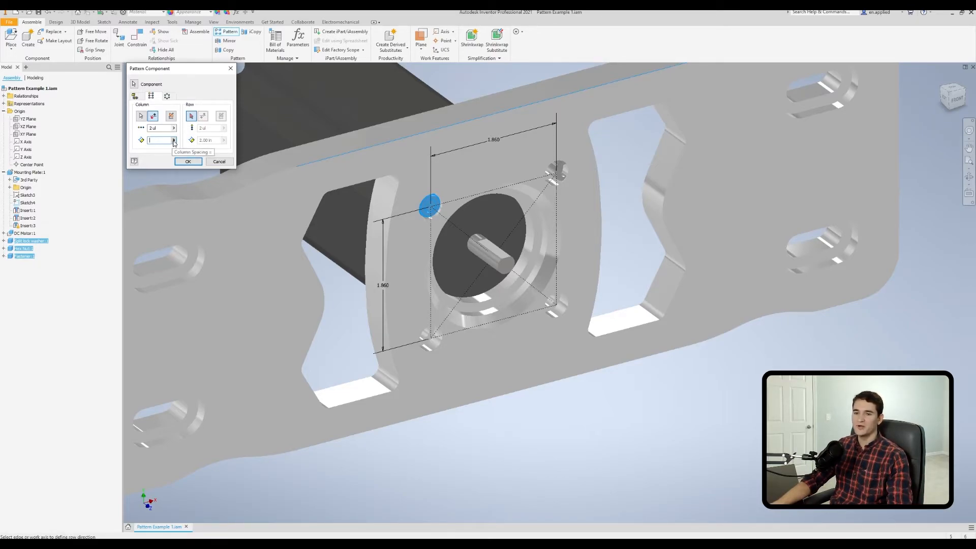
left_click(174, 142)
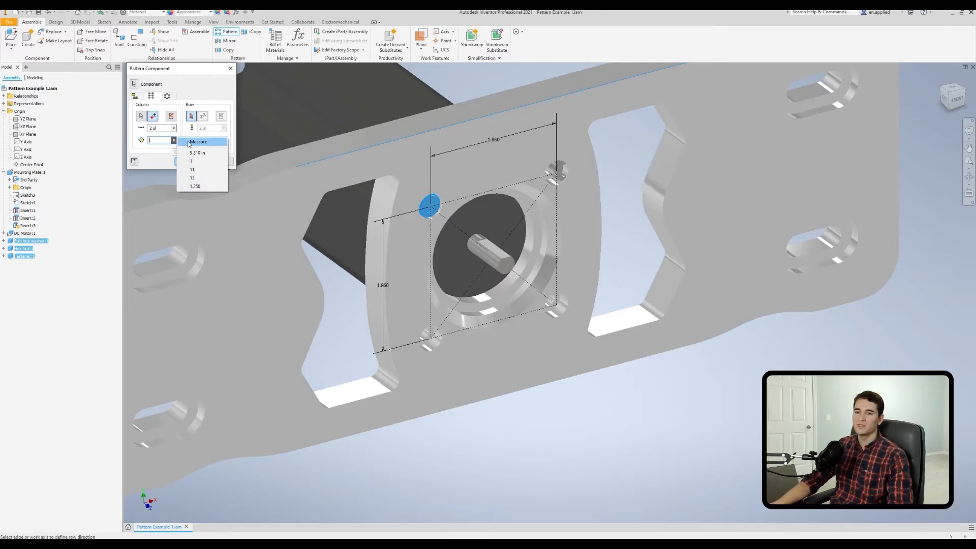
left_click(196, 141)
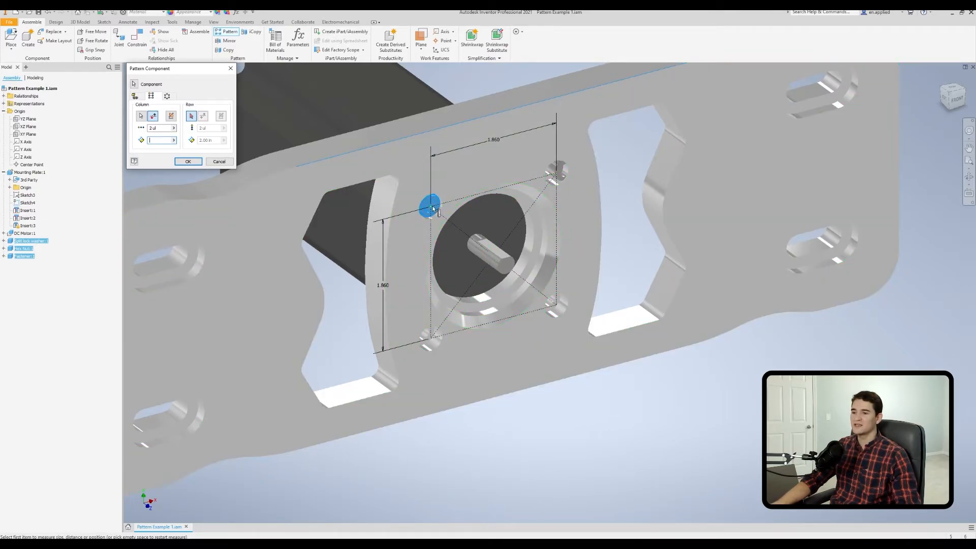
left_click(460, 203)
left_click(556, 171)
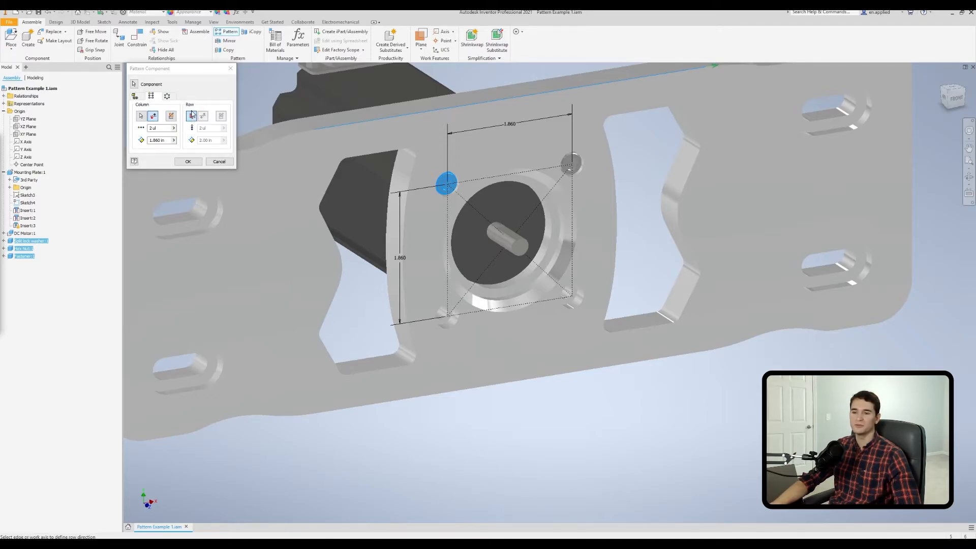
Step: Set the pattern's row direction along the plate's vertical end edge, pointing down towards the lower bolt holes
middle_click_drag(244, 217, 358, 187)
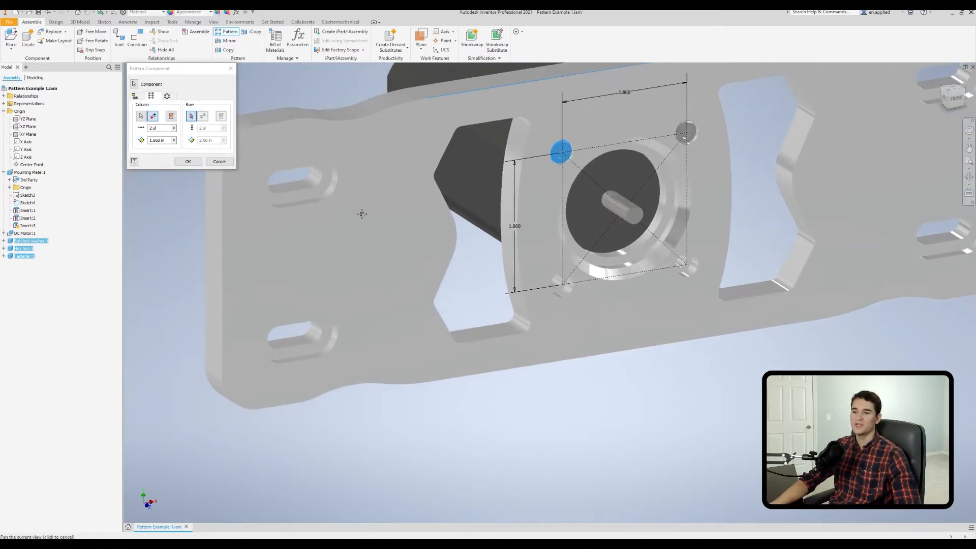
left_click(225, 259)
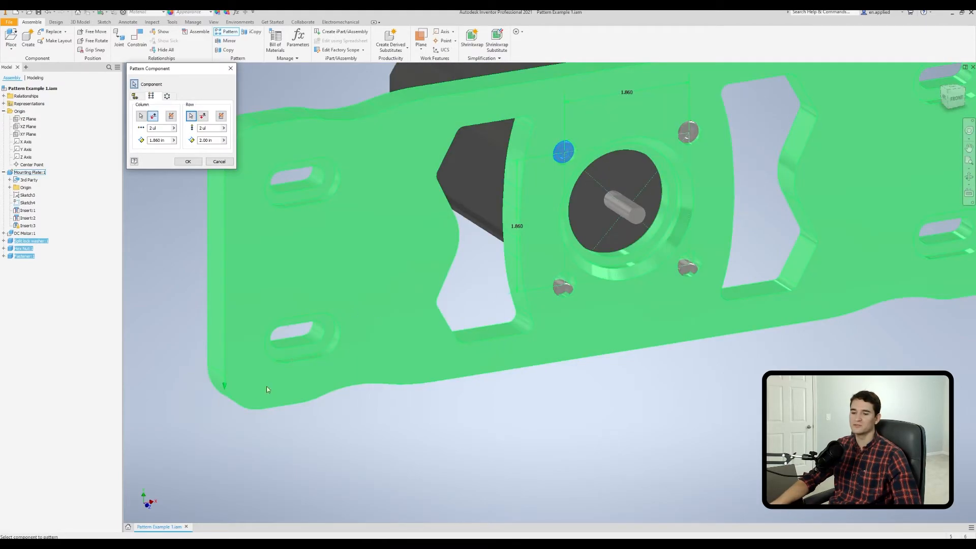
scroll(254, 402, "down", 1)
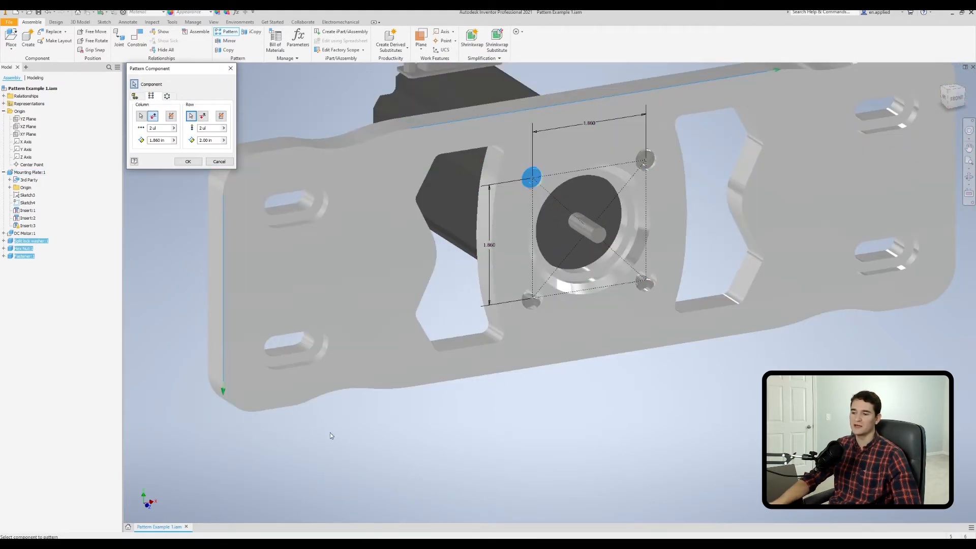
middle_click_drag(627, 382, 571, 375)
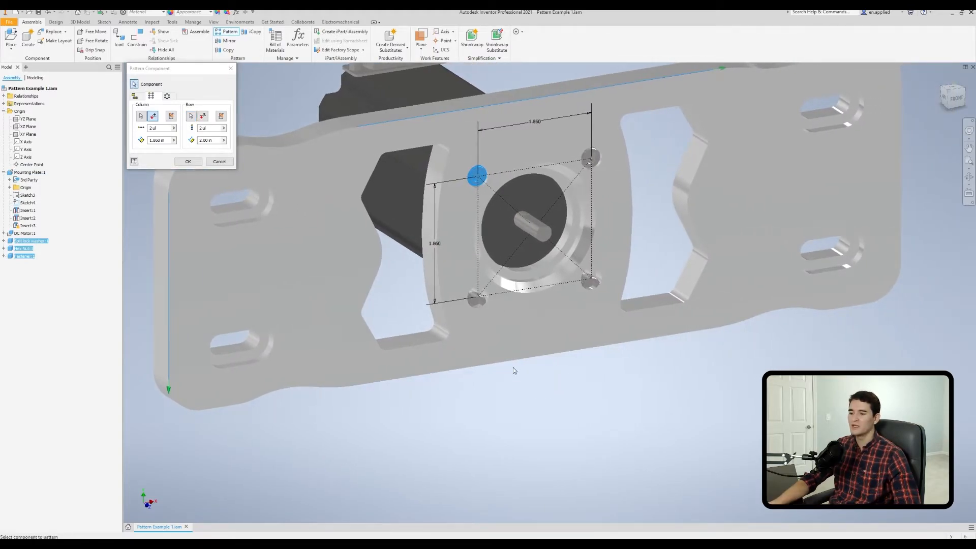
scroll(514, 368, "up", 3)
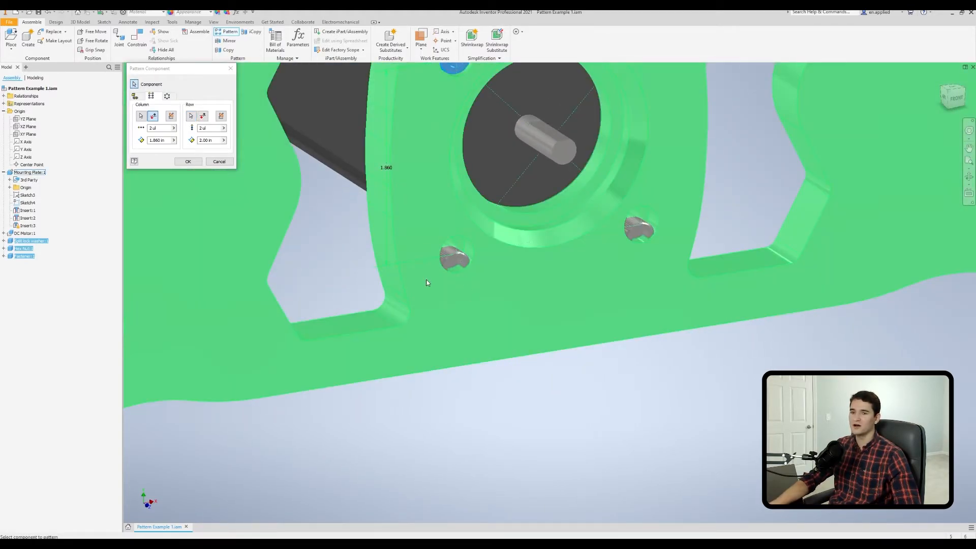
scroll(427, 283, "down", 2)
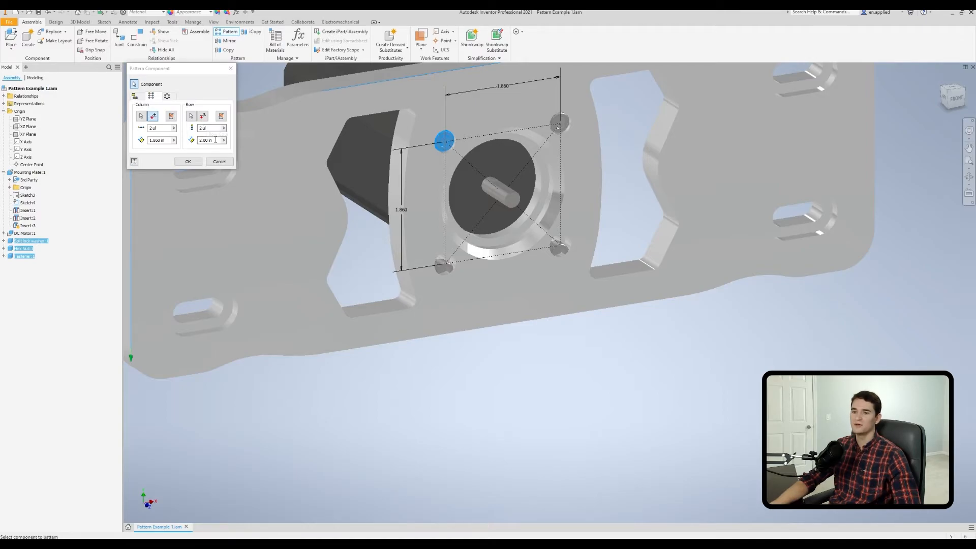
Step: Set the row spacing to 1.860 in by measuring the hole sketch's vertical line and create the rectangular pattern
left_click(224, 140)
left_click(247, 142)
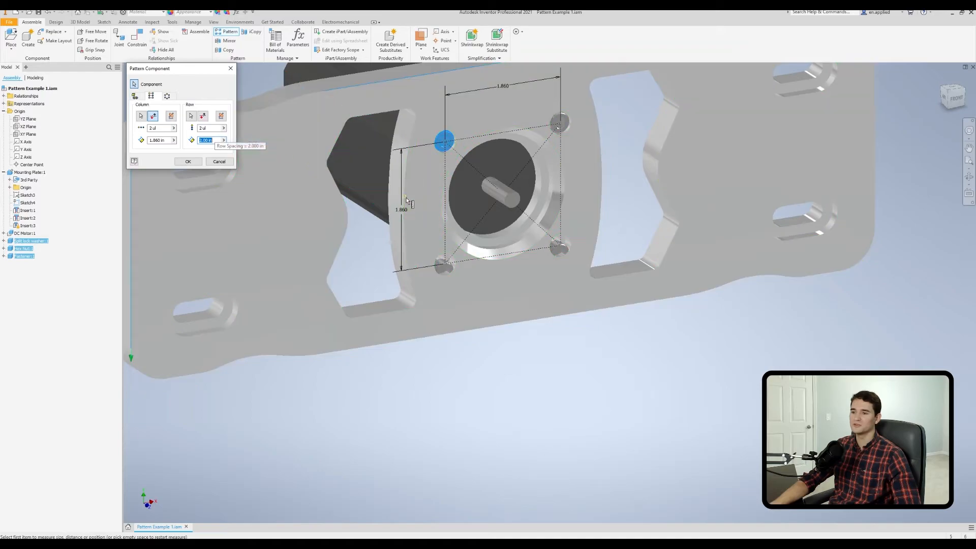
left_click(445, 157)
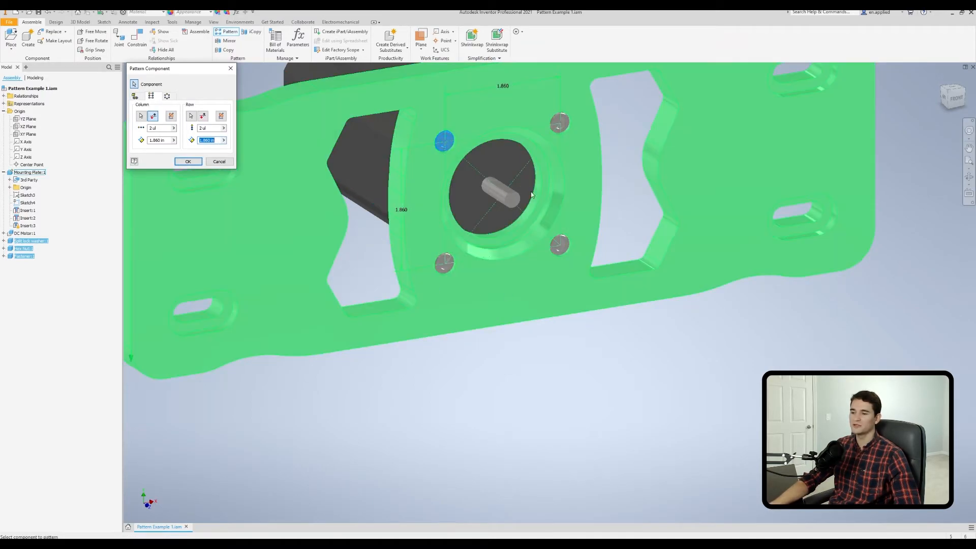
scroll(362, 248, "down", 2)
middle_click_drag(362, 248, 478, 279)
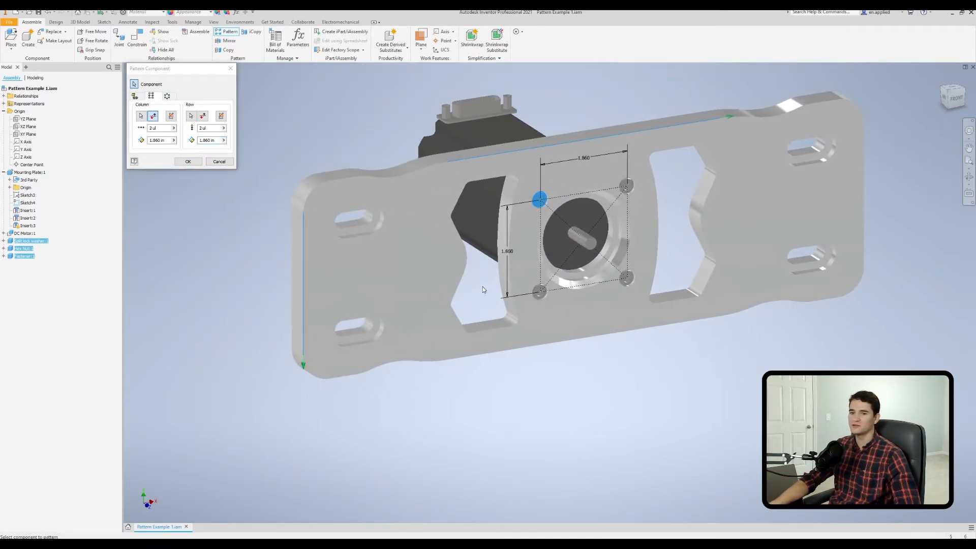
left_click(188, 162)
Step: Inspect the patterned fasteners in the plate's four motor bolt holes
scroll(534, 203, "up", 5)
left_click(530, 163)
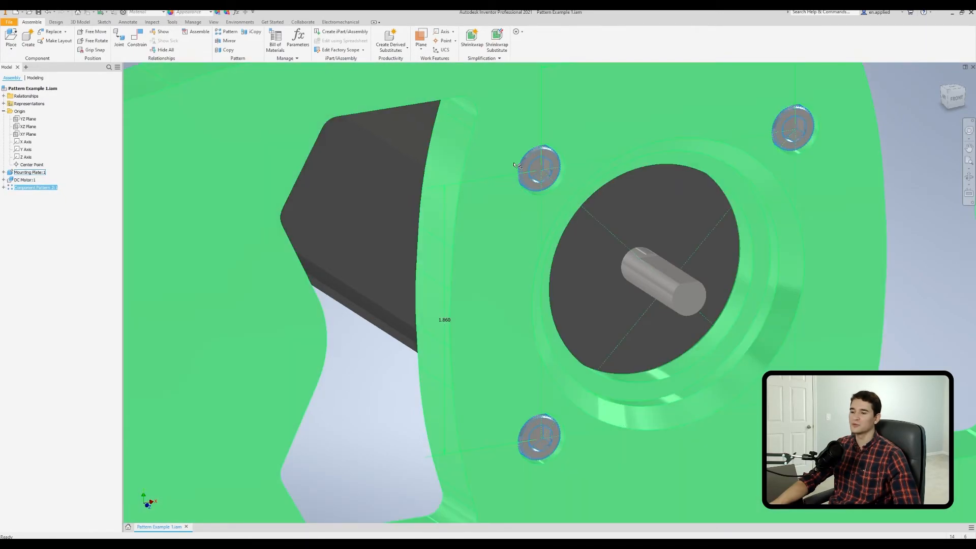
scroll(362, 381, "down", 3)
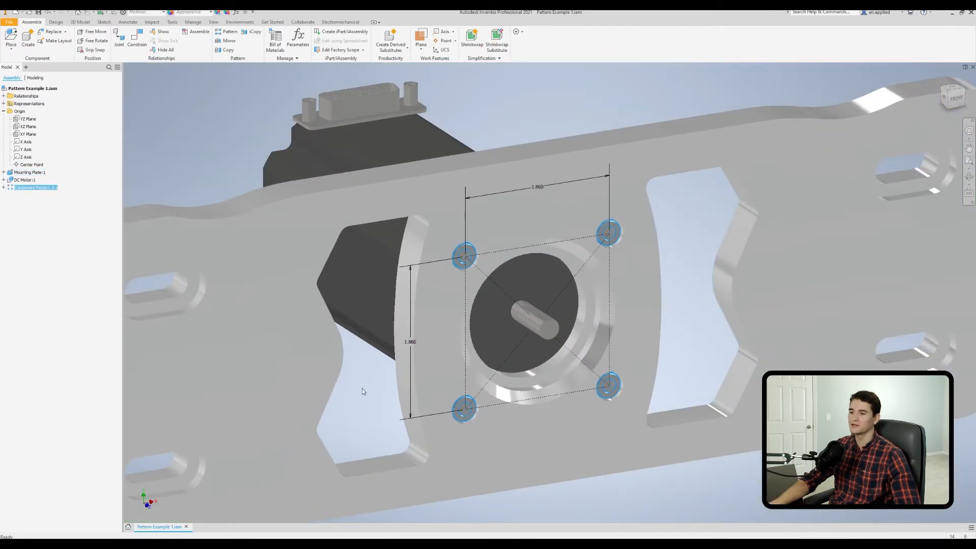
middle_click_drag(369, 415, 446, 343)
scroll(460, 336, "down", 2)
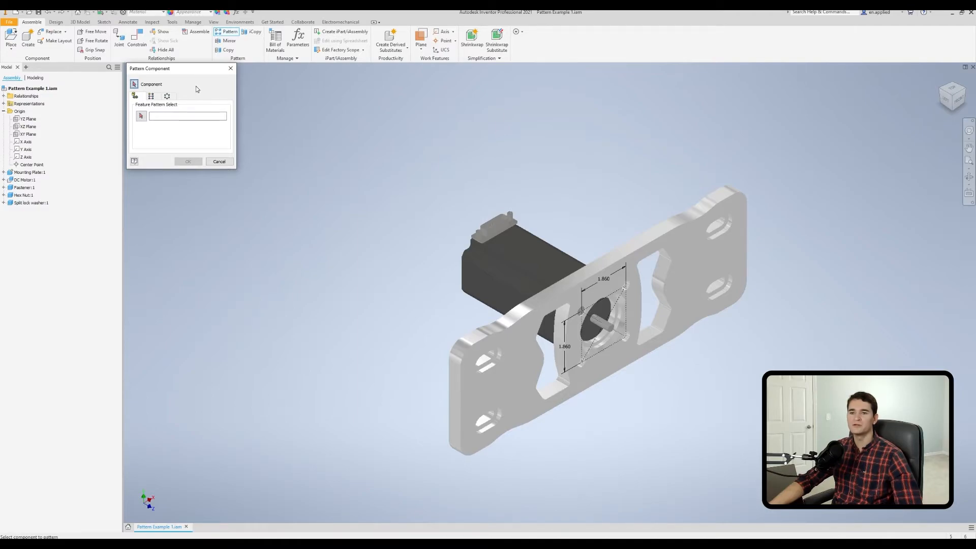
Step: Set up a circular component pattern with the fastener, hex nut and split lock washer as its components
left_click(171, 98)
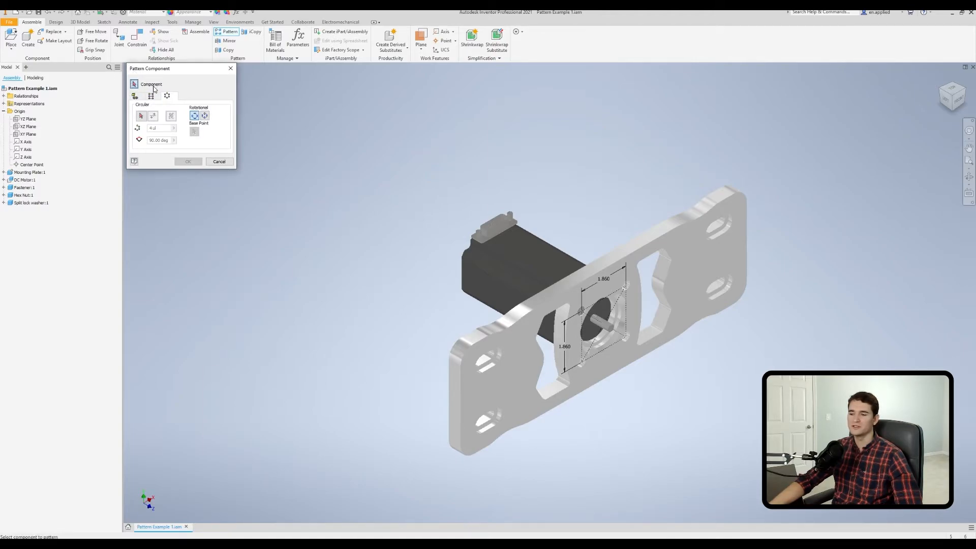
scroll(578, 316, "up", 8)
left_click(547, 247)
middle_click_drag(446, 276, 499, 317, "shift")
left_click(626, 164)
left_click(609, 162)
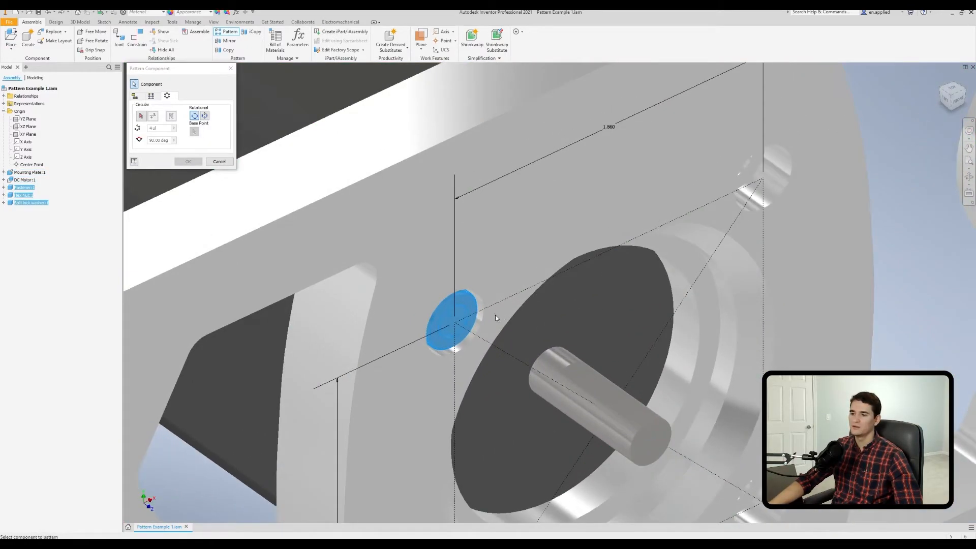
scroll(498, 317, "down", 5)
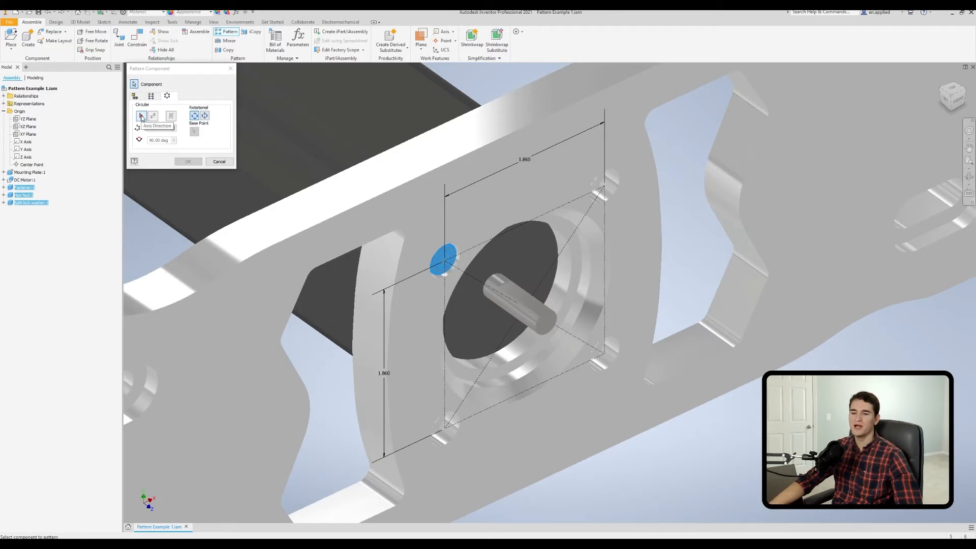
Step: Use the plate's central bore as the circular pattern's axis and try the flipped rotation direction before restoring it
left_click(141, 116)
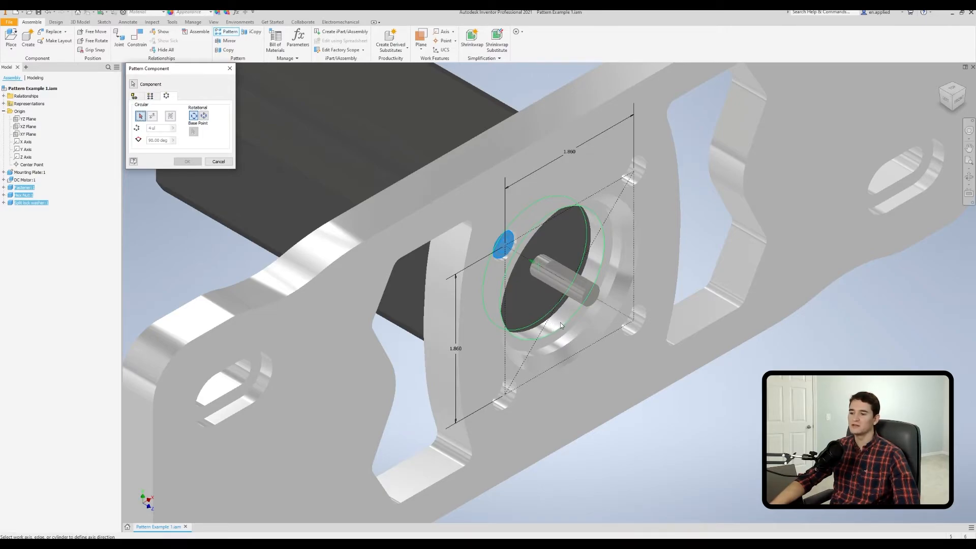
left_click(559, 321)
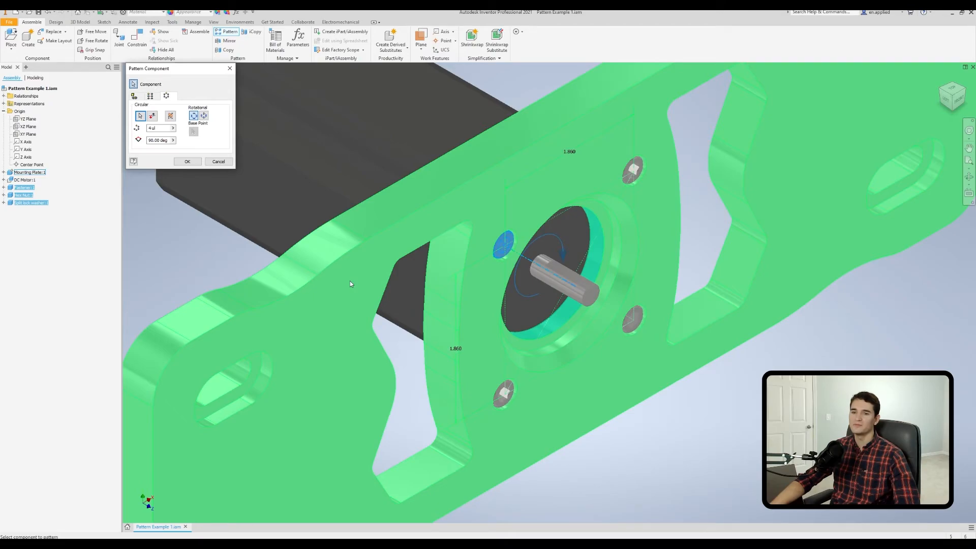
left_click(153, 118)
left_click(154, 118)
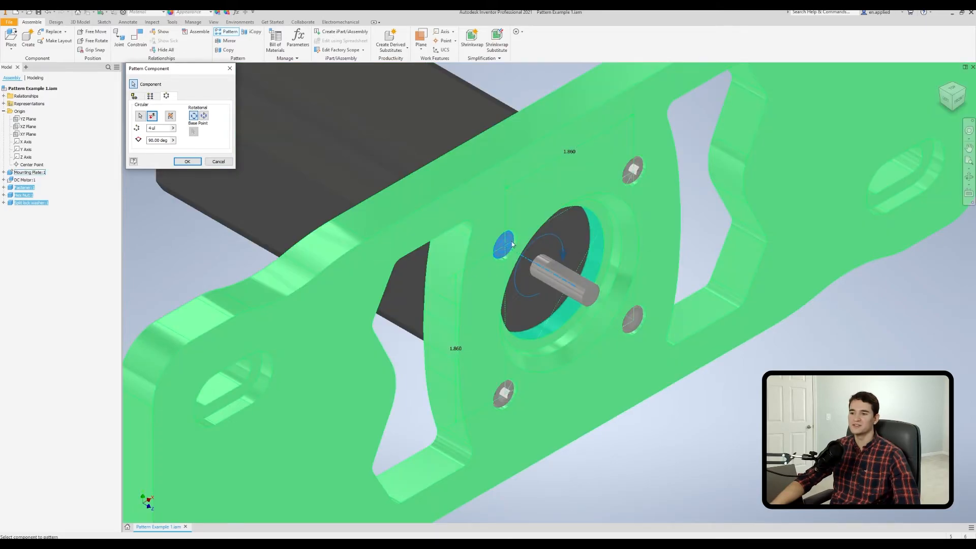
Step: Try a midplane distribution with 3 occurrences for the circular pattern
left_click(171, 116)
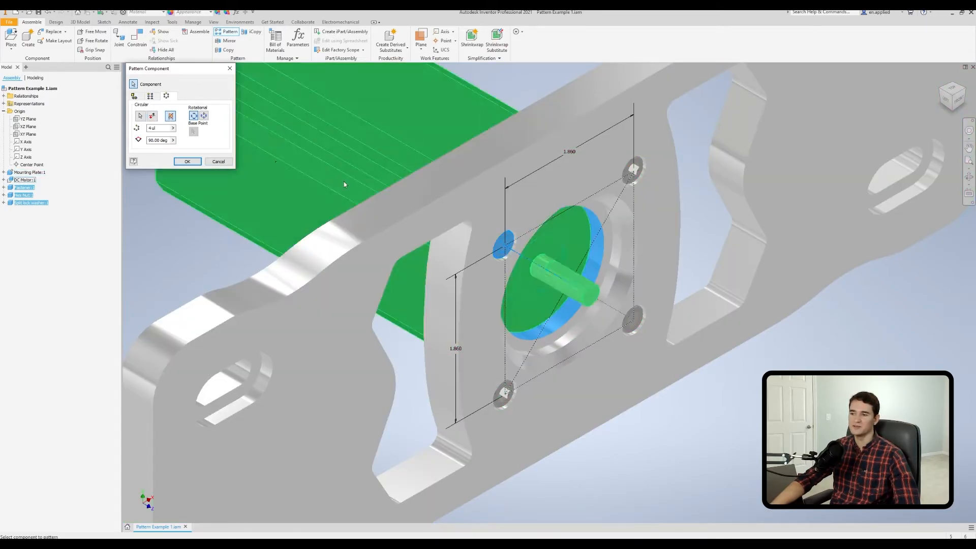
double_click(158, 127)
type("3")
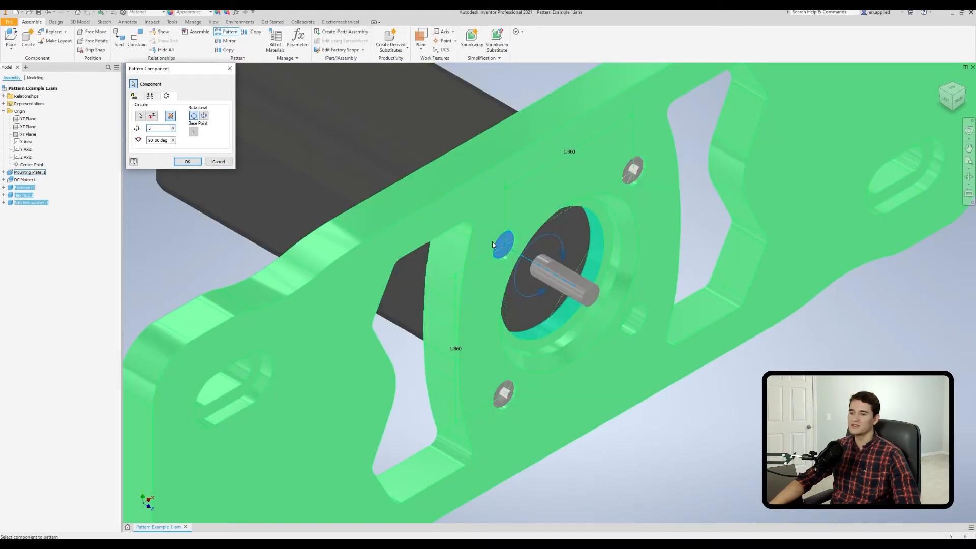
Step: Turn off the midplane distribution, set the count to 4 occurrences and create the circular pattern
left_click(170, 116)
double_click(157, 128)
type("4 ul")
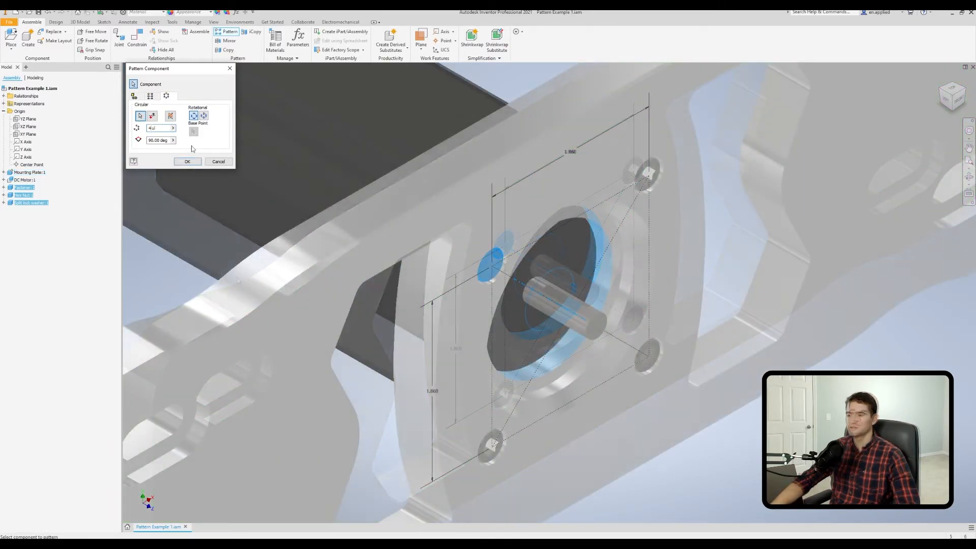
left_click(190, 163)
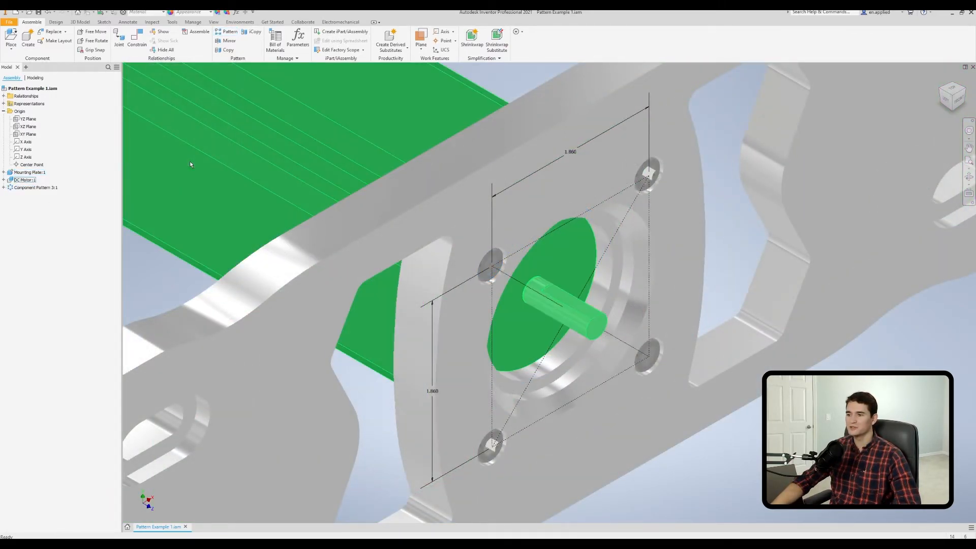
Step: Examine the rotational orientation of the four patterned fastener heads around the motor shaft
middle_click_drag(564, 394, 555, 330)
middle_click_drag(576, 348, 518, 344, "shift")
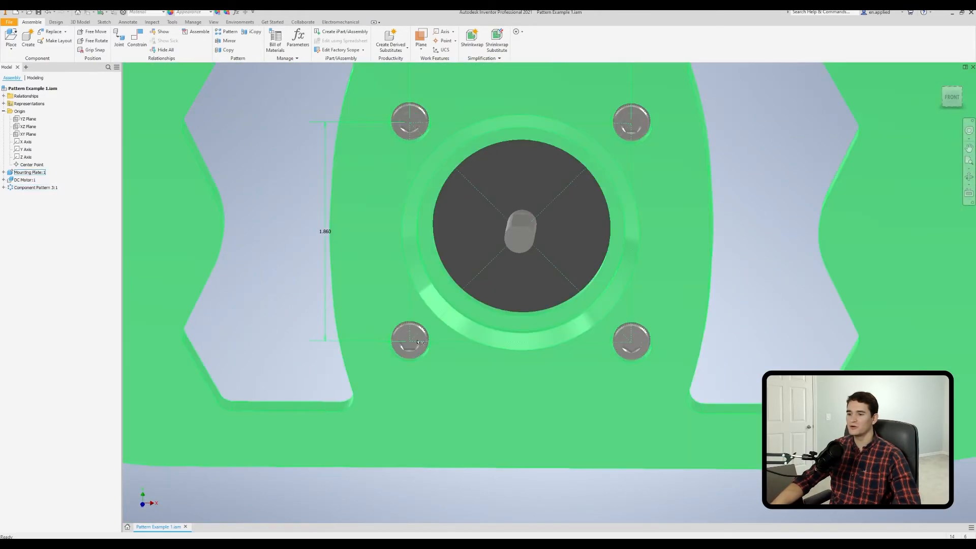
middle_click_drag(418, 290, 430, 281, "shift")
left_click_drag(431, 281, 442, 266, "shift")
scroll(440, 224, "up", 2)
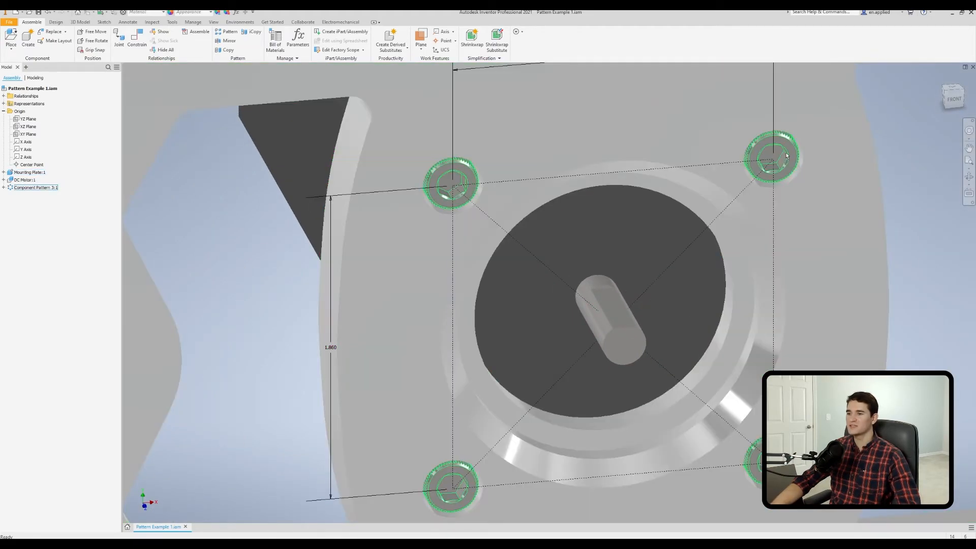
left_click(443, 173)
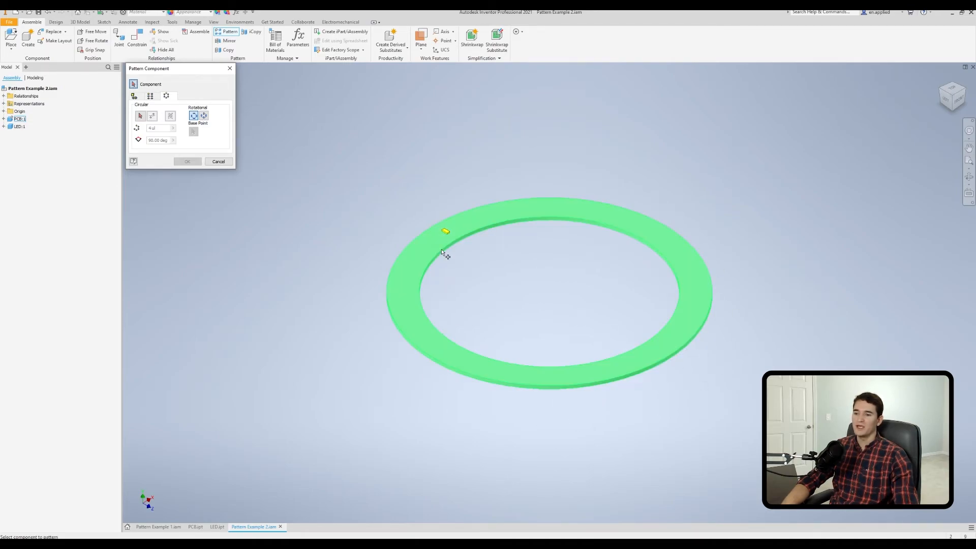
Step: Select the LED as the component to pattern and use the ring PCB's inner cylindrical face as the circular pattern's axis
scroll(443, 252, "up", 4)
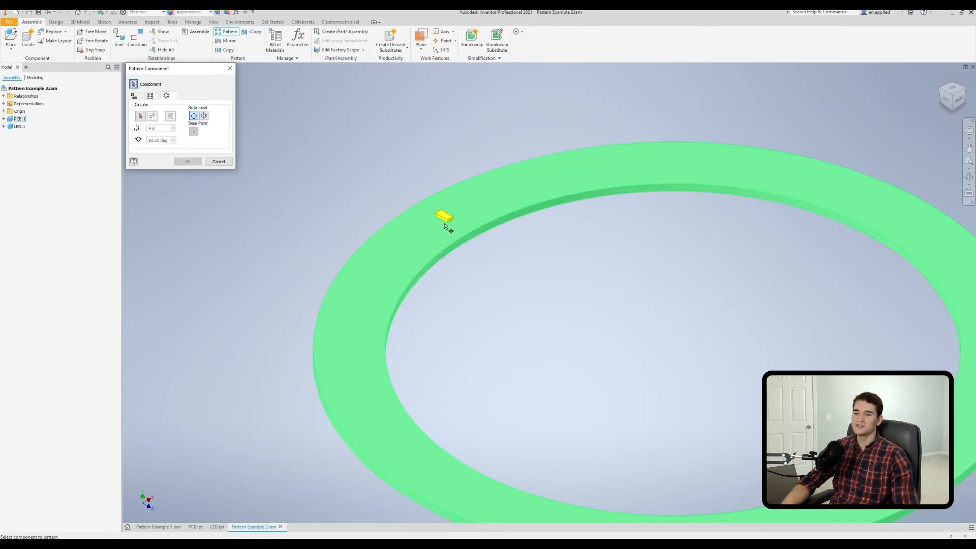
left_click(447, 218)
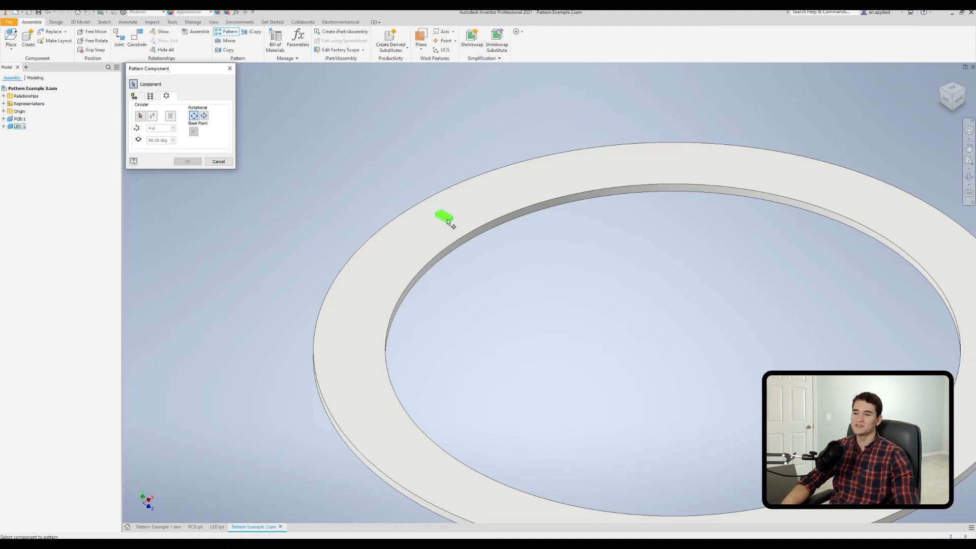
scroll(389, 292, "down", 3)
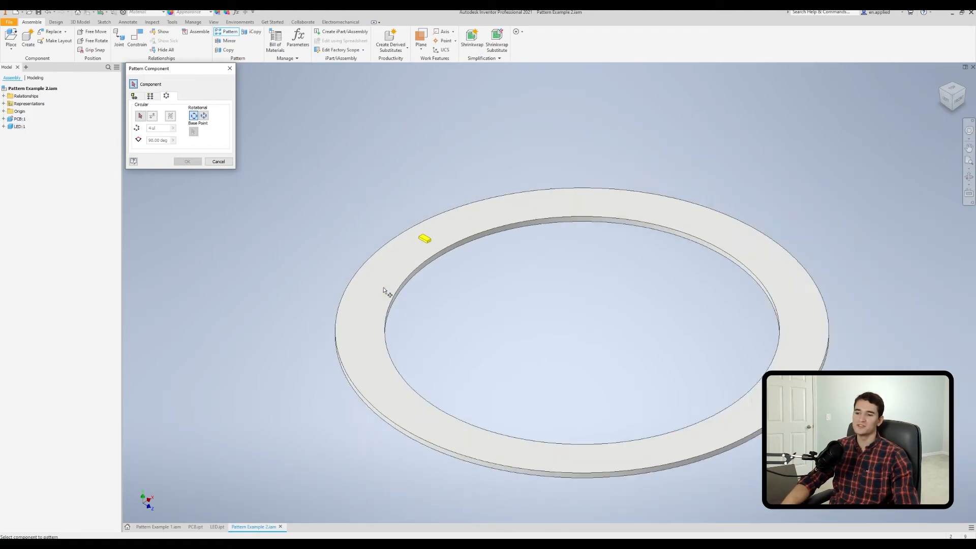
scroll(410, 299, "down", 2)
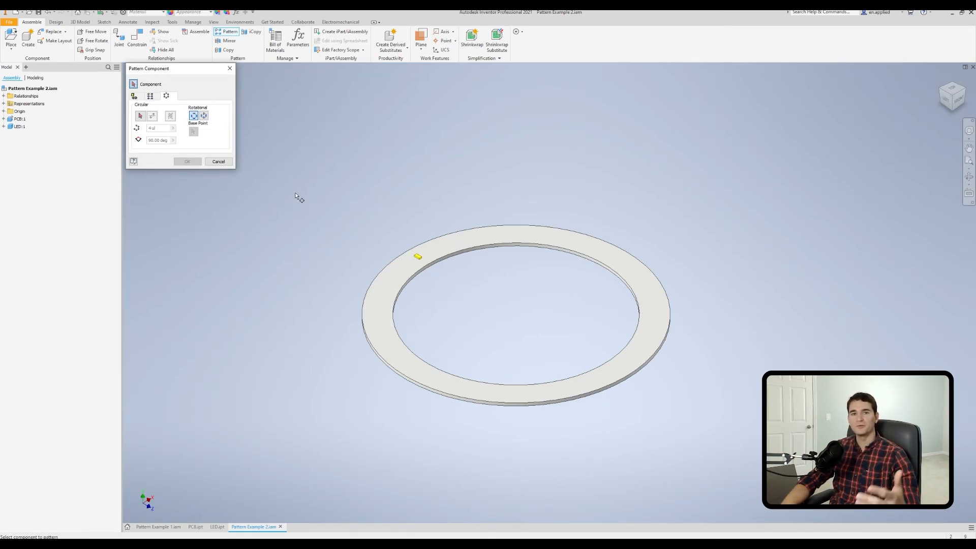
scroll(431, 284, "up", 3)
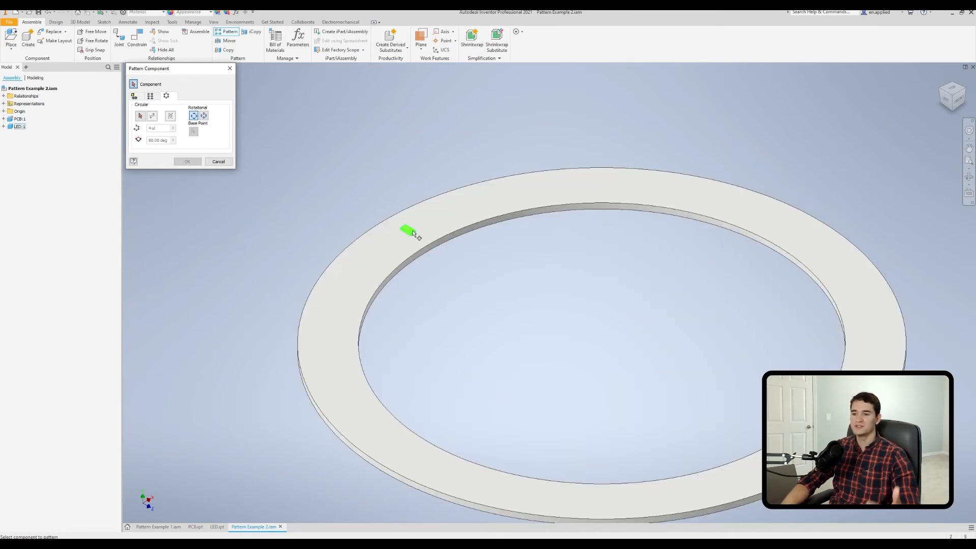
left_click(413, 233)
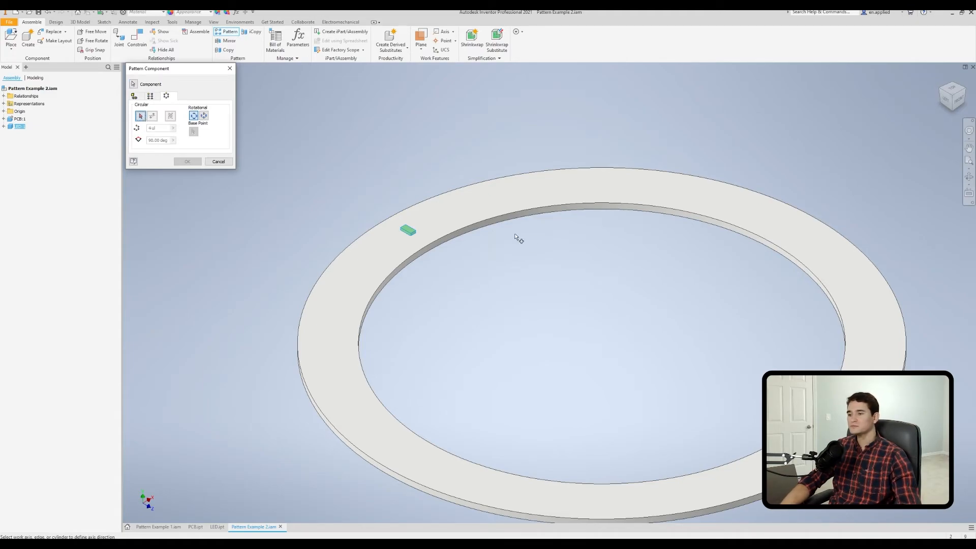
left_click(551, 210)
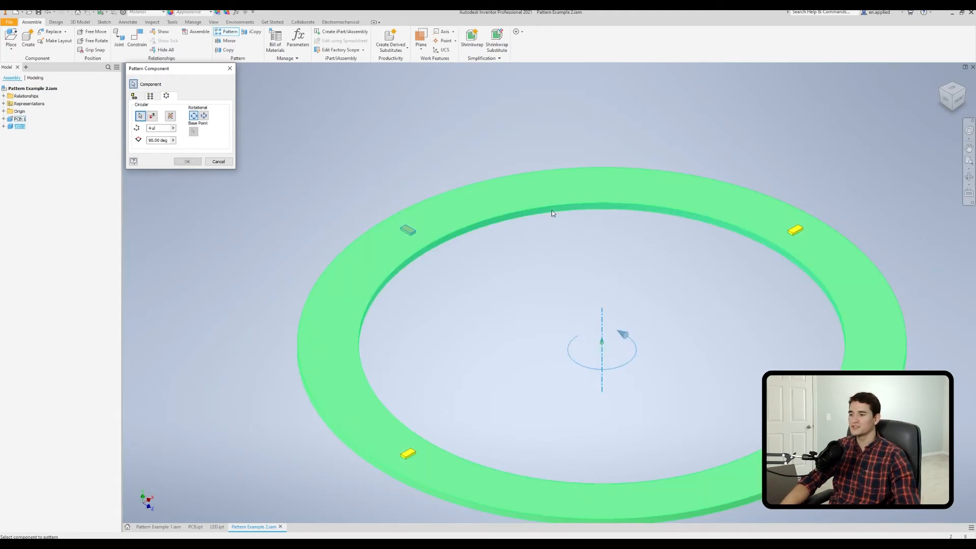
scroll(379, 298, "down", 3)
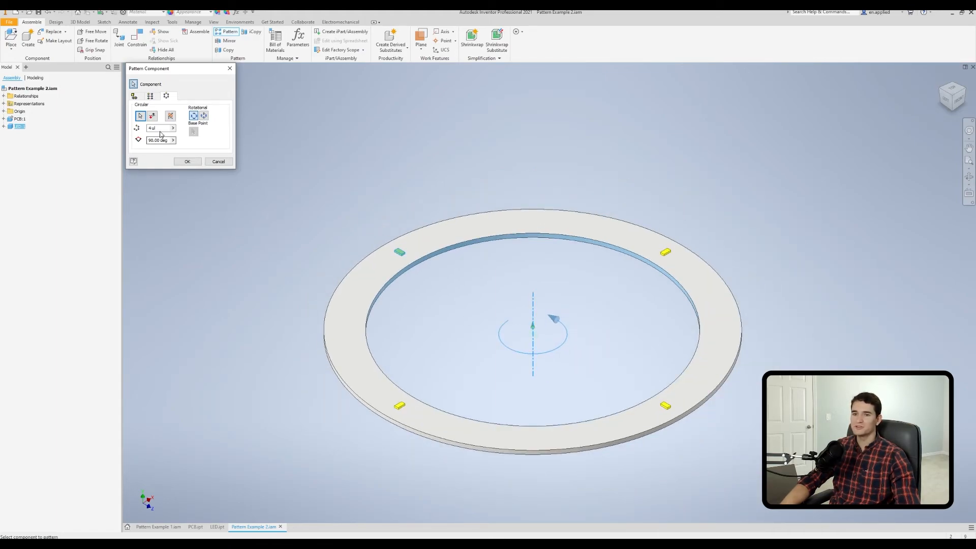
Step: Set the circular pattern to 40 occurrences with an angle of 360/40 between them
left_click(147, 128)
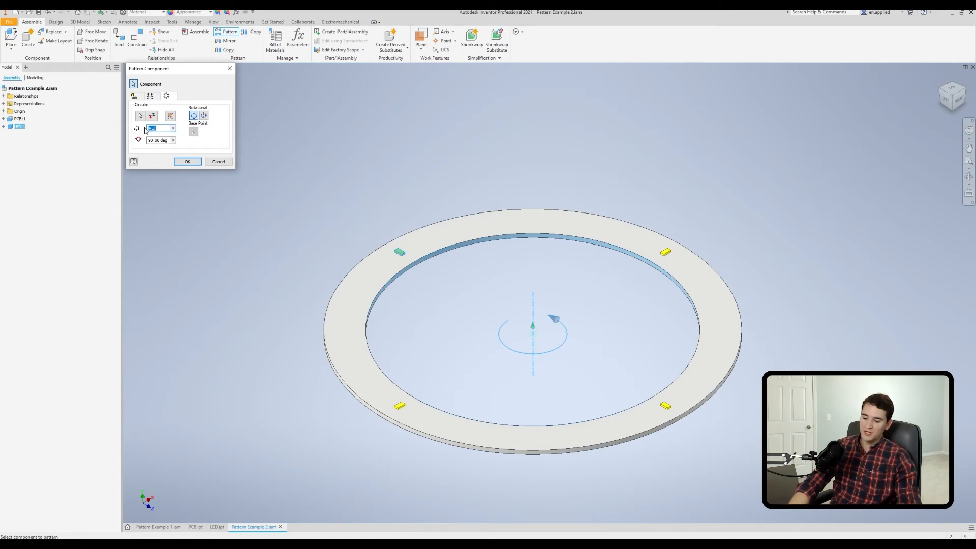
type("40")
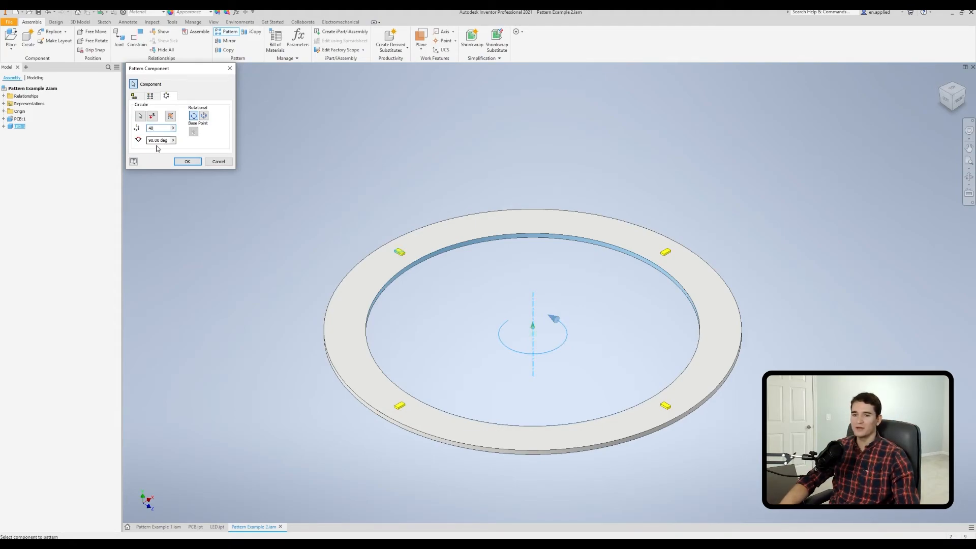
left_click_drag(169, 140, 147, 141)
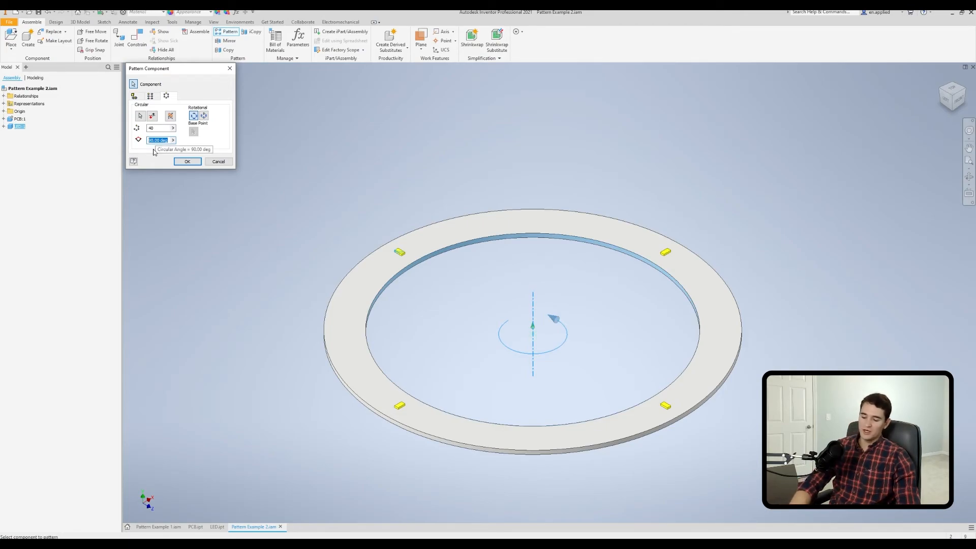
type("360/40")
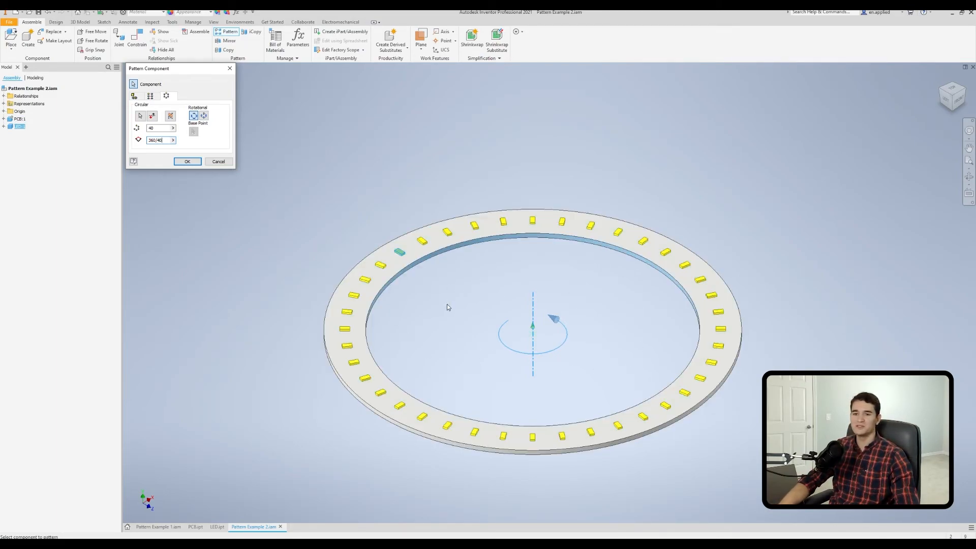
Step: Inspect the LED preview from the top view and try the fixed orientation before restoring the rotational orientation
middle_click_drag(639, 355, 610, 359, "shift")
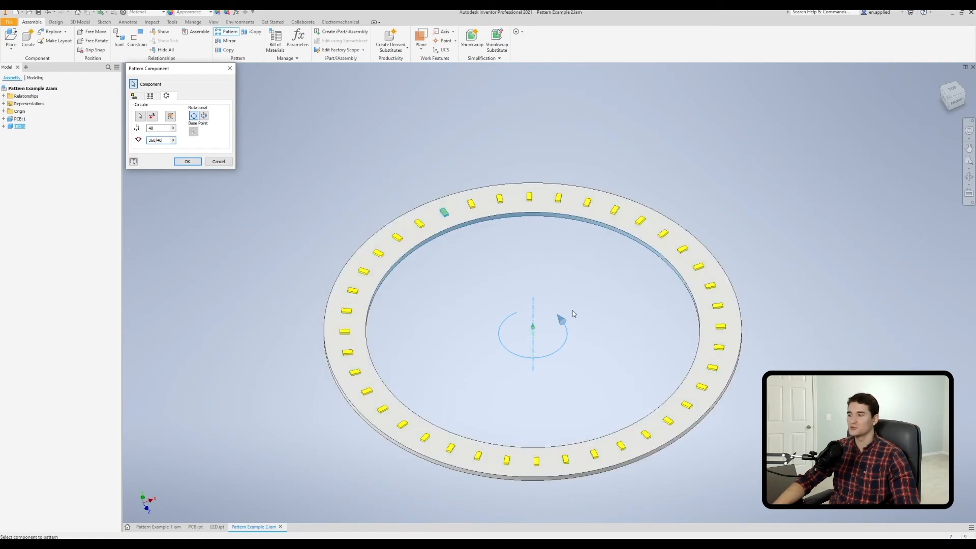
left_click(952, 91)
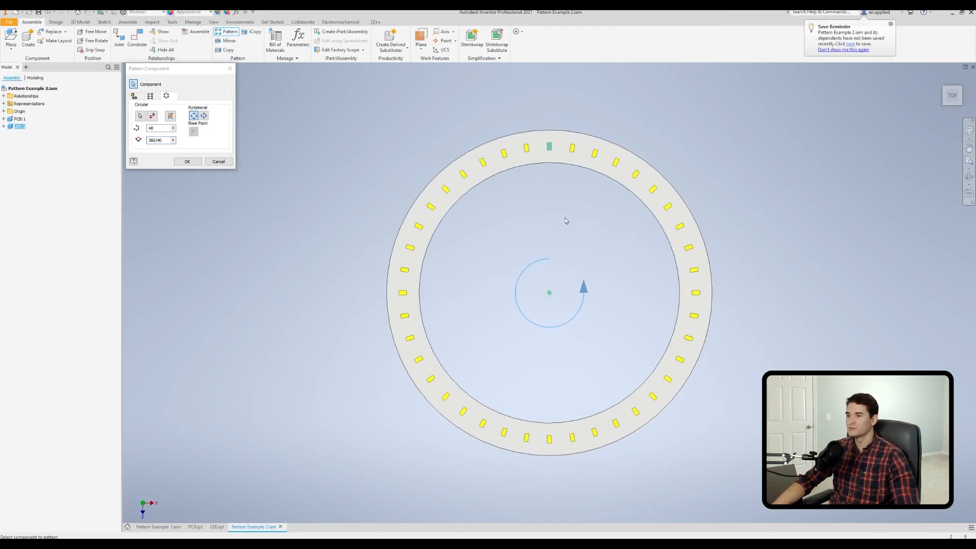
scroll(566, 218, "down", 2)
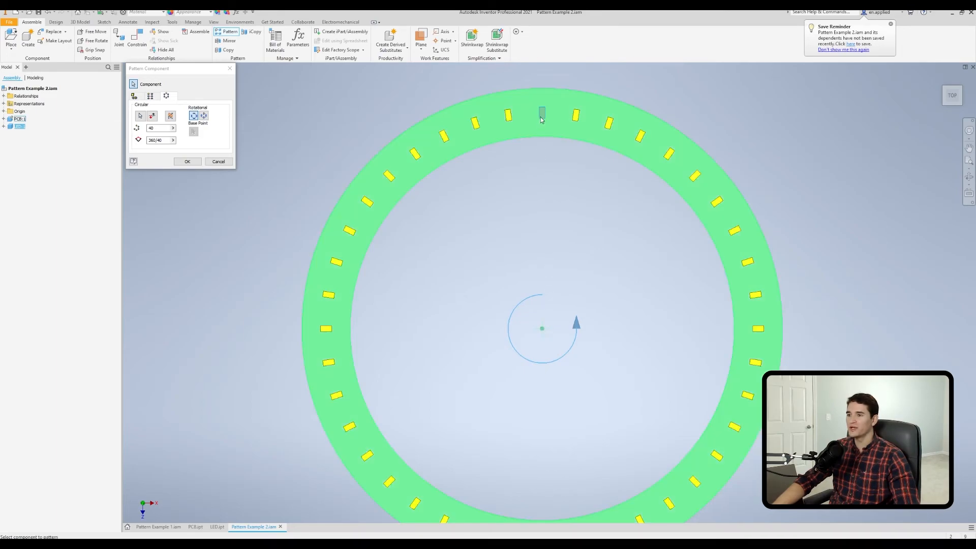
scroll(542, 118, "down", 4)
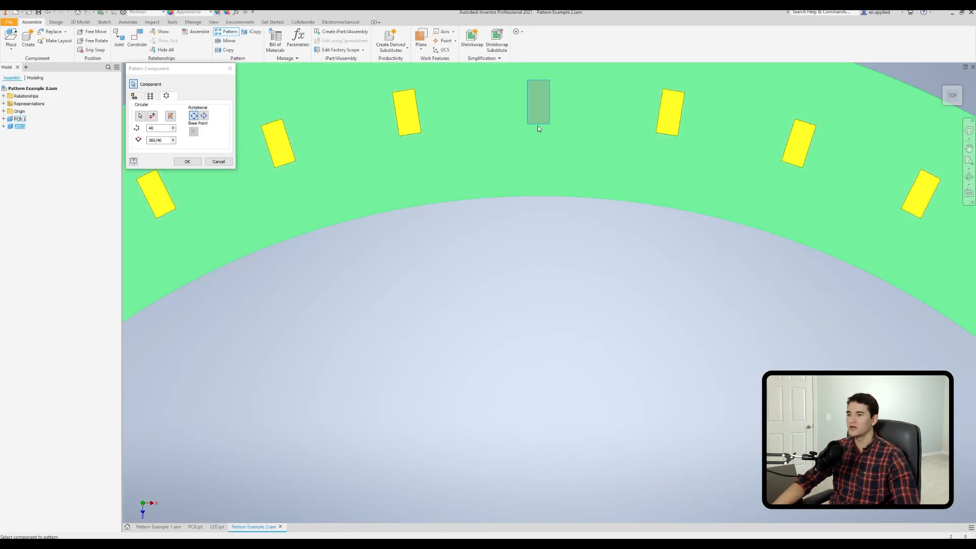
scroll(538, 125, "up", 3)
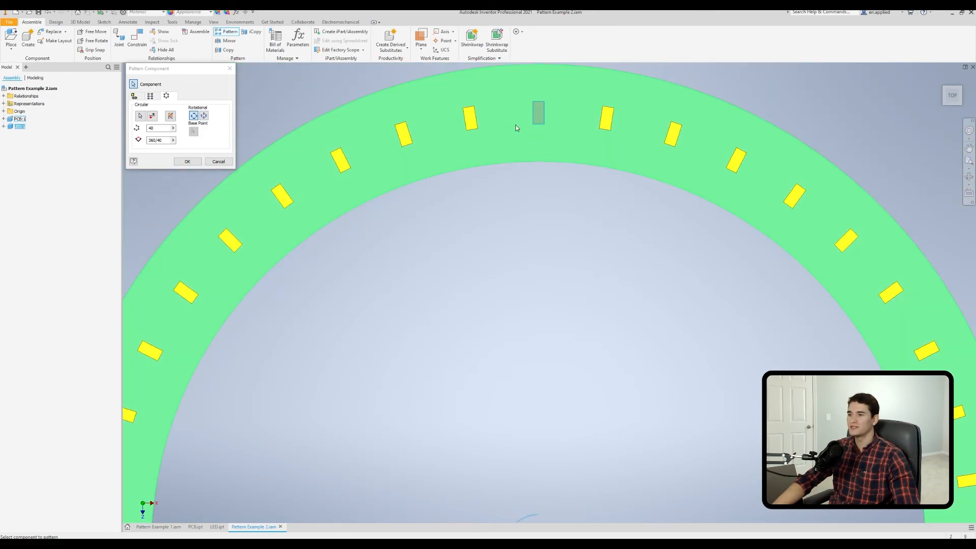
scroll(541, 152, "up", 3)
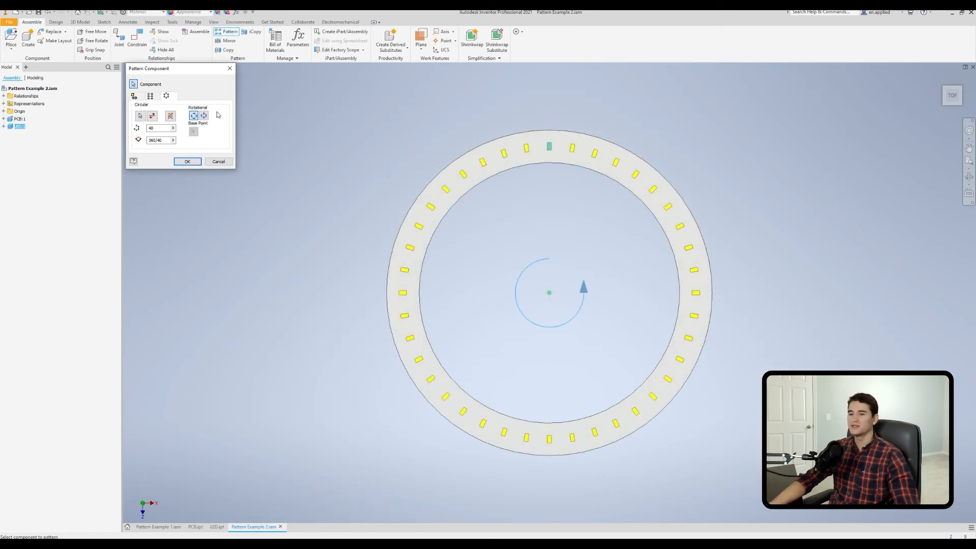
left_click(204, 116)
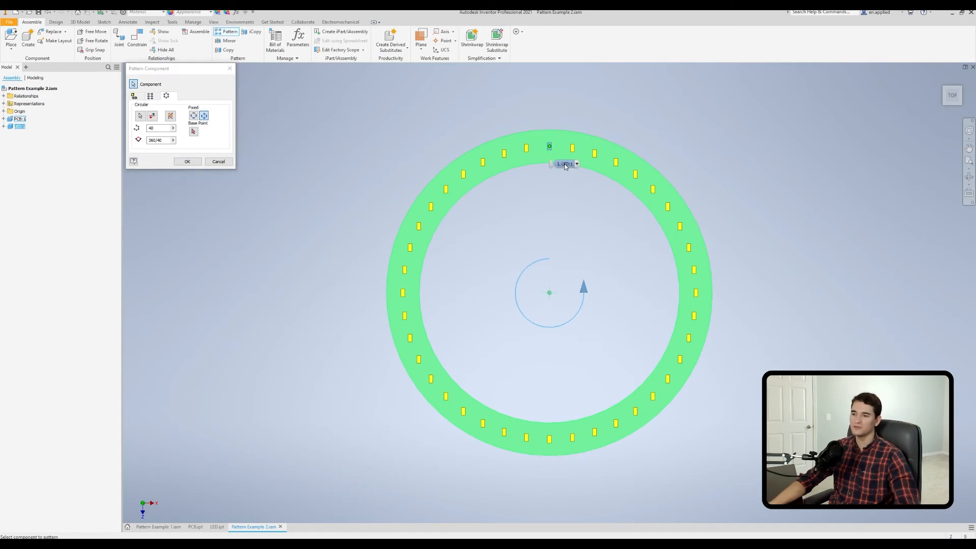
scroll(535, 156, "up", 2)
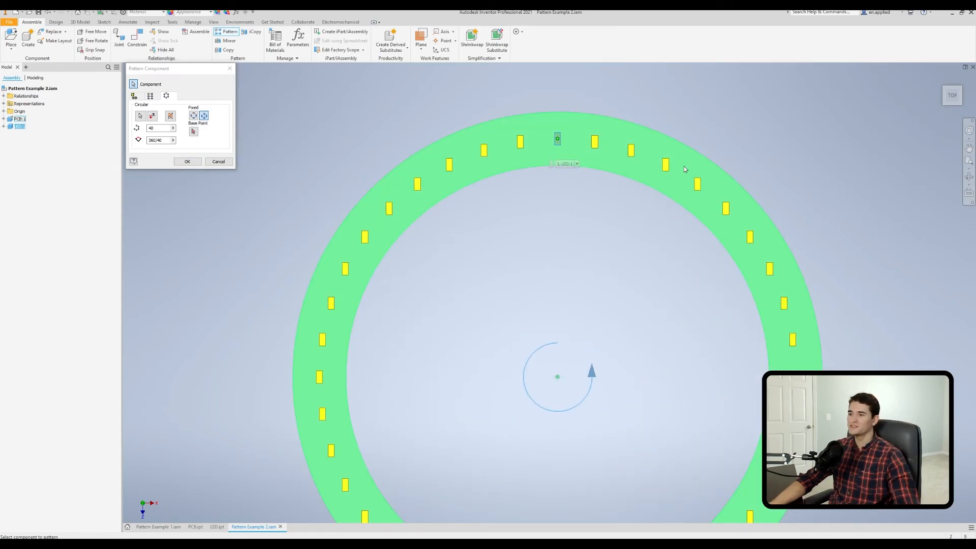
scroll(703, 310, "down", 2)
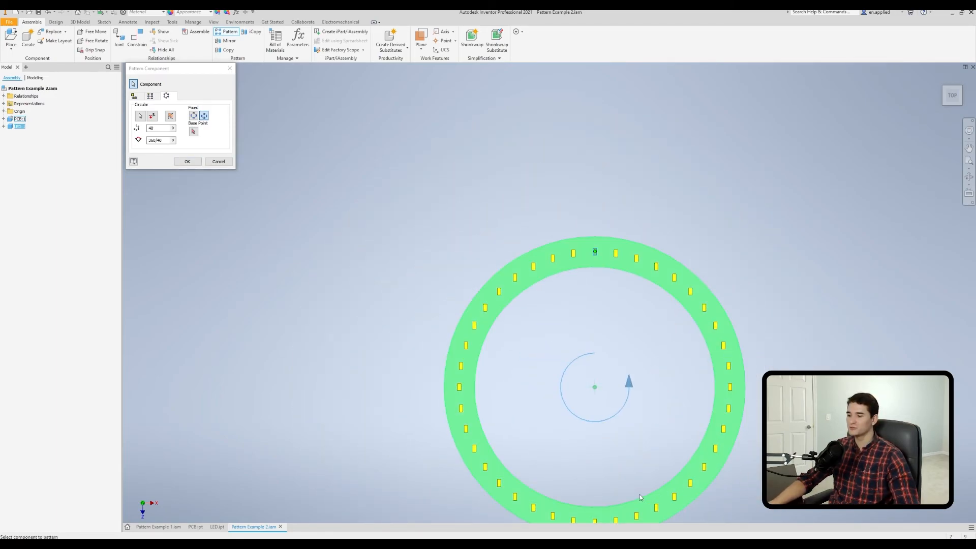
left_click(194, 116)
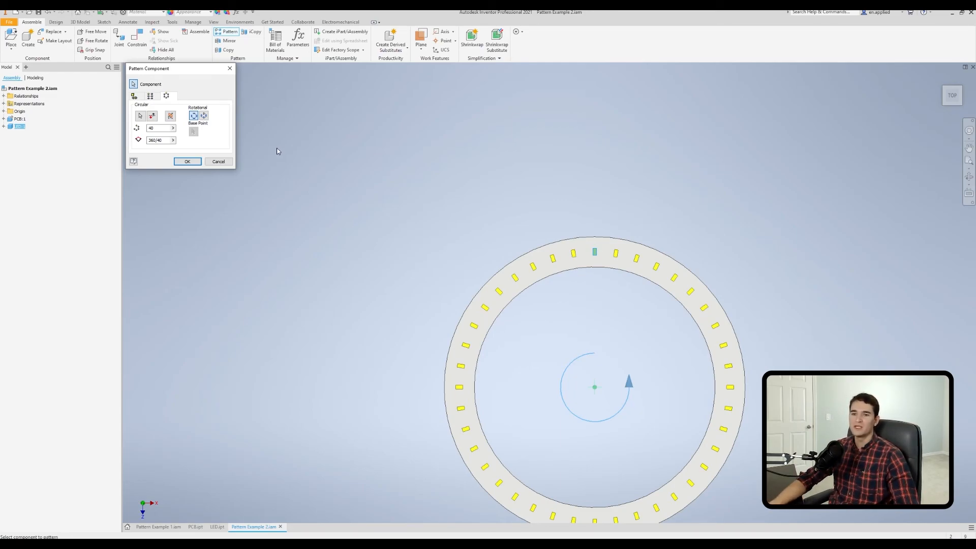
Step: Try the fixed orientation with the midpoint of the first LED's outer short edge as the pattern's base point
left_click(204, 115)
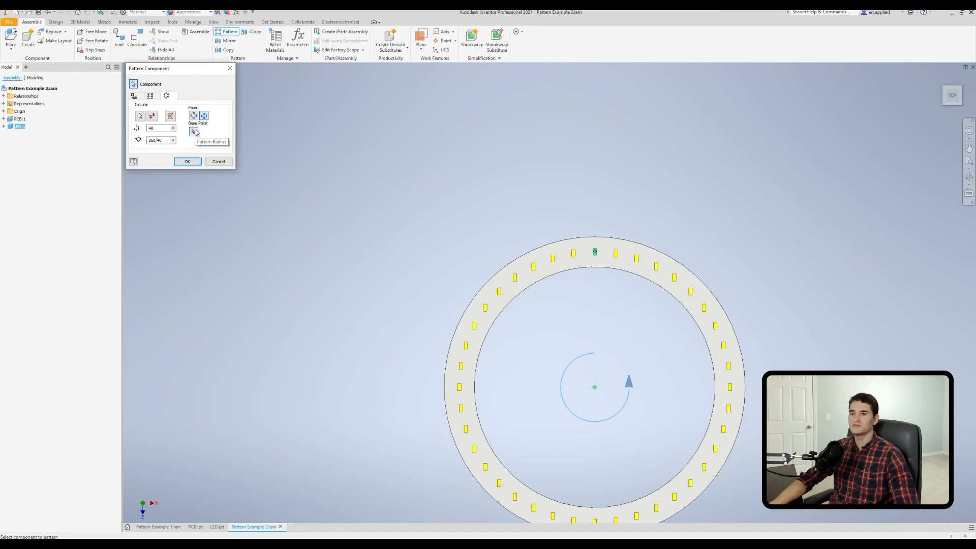
left_click(194, 131)
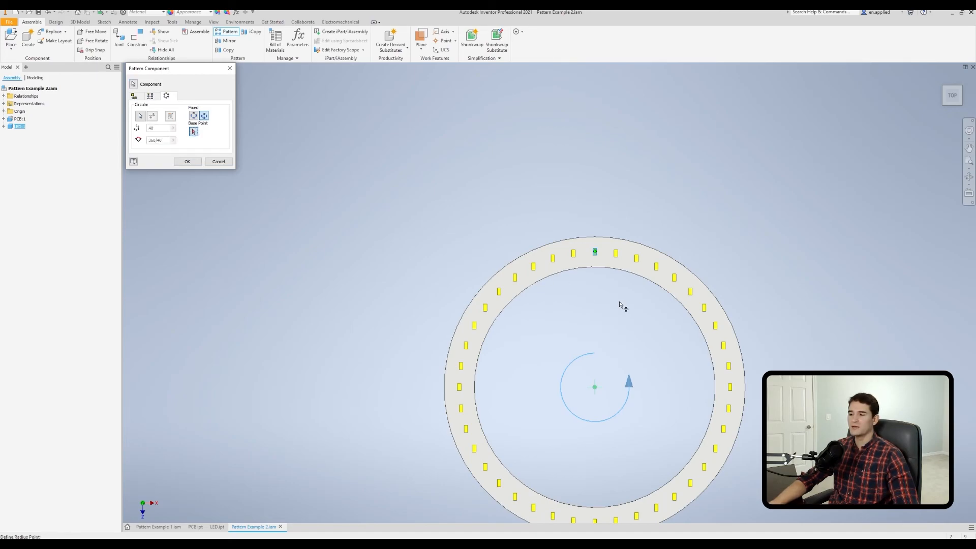
scroll(588, 277, "down", 5)
scroll(569, 260, "up", 5)
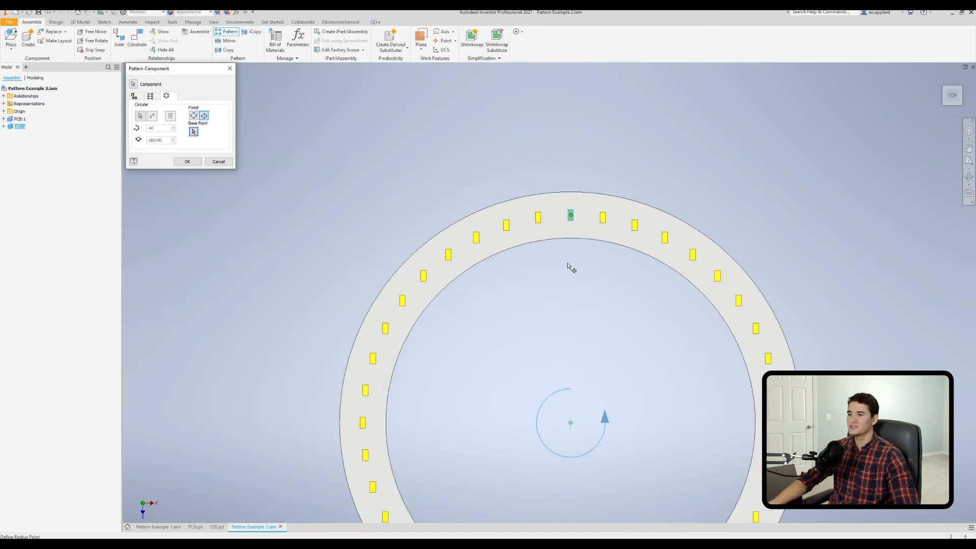
scroll(572, 213, "down", 3)
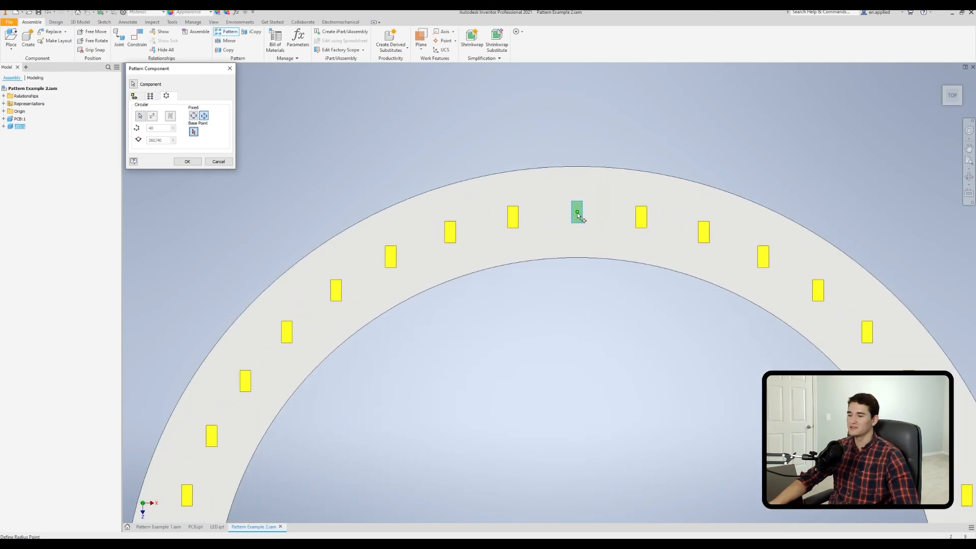
scroll(578, 215, "up", 5)
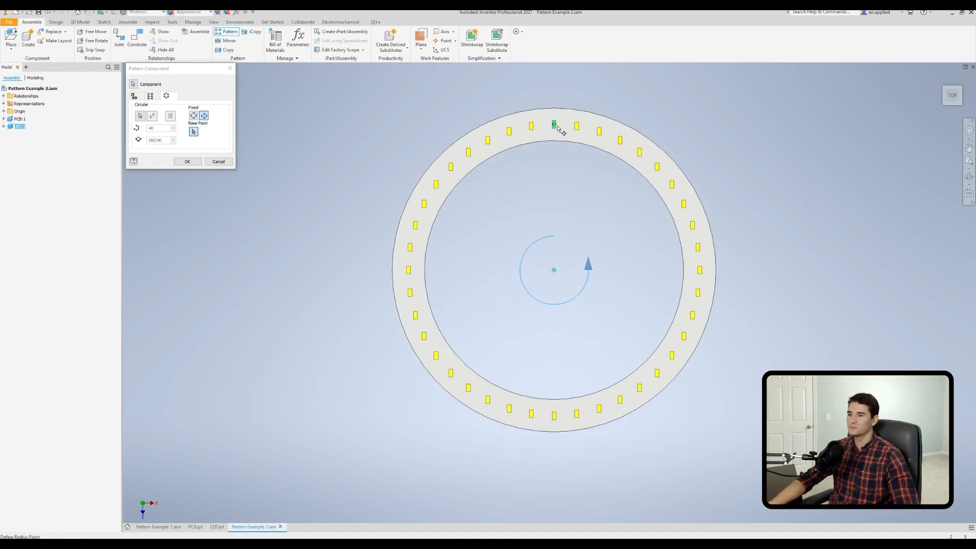
scroll(558, 128, "down", 3)
scroll(553, 125, "down", 5)
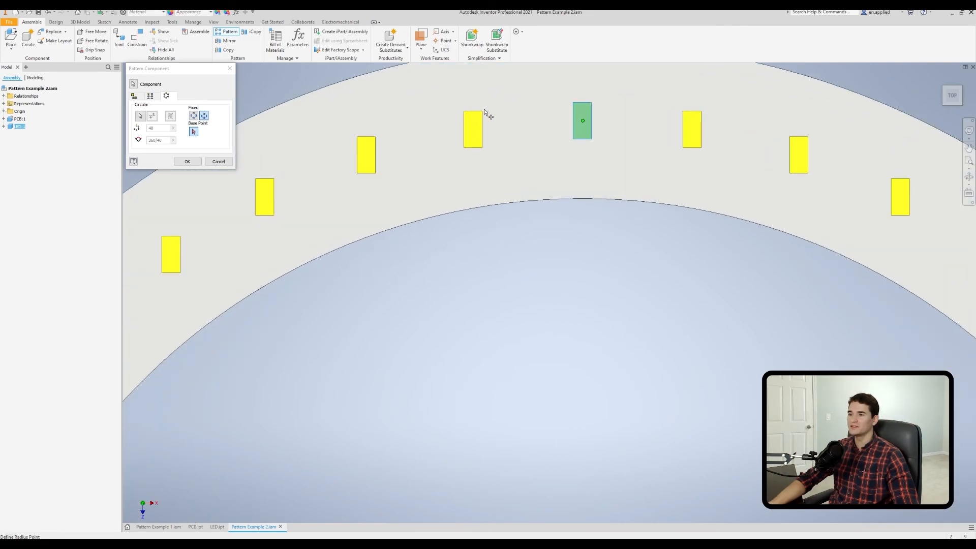
left_click(583, 103)
scroll(594, 171, "up", 8)
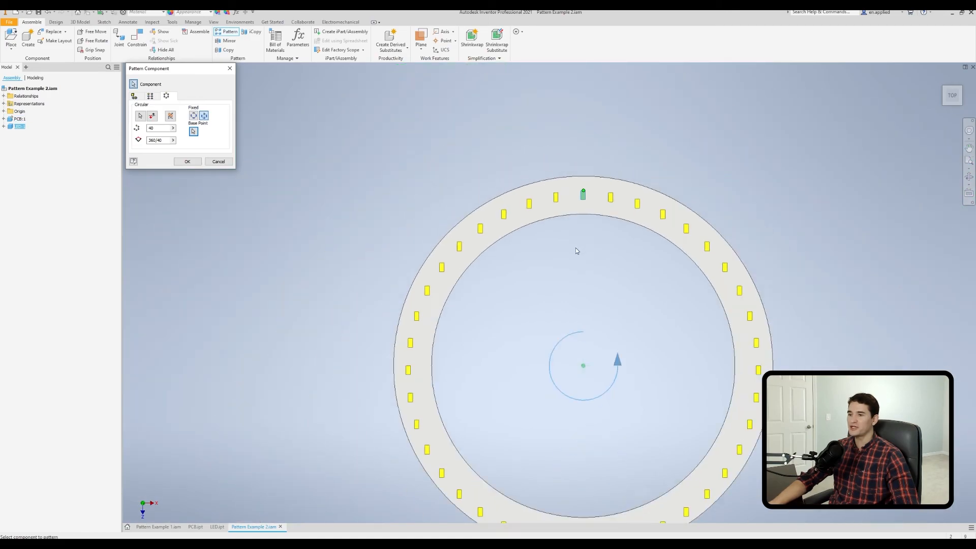
left_click_drag(578, 278, 569, 191)
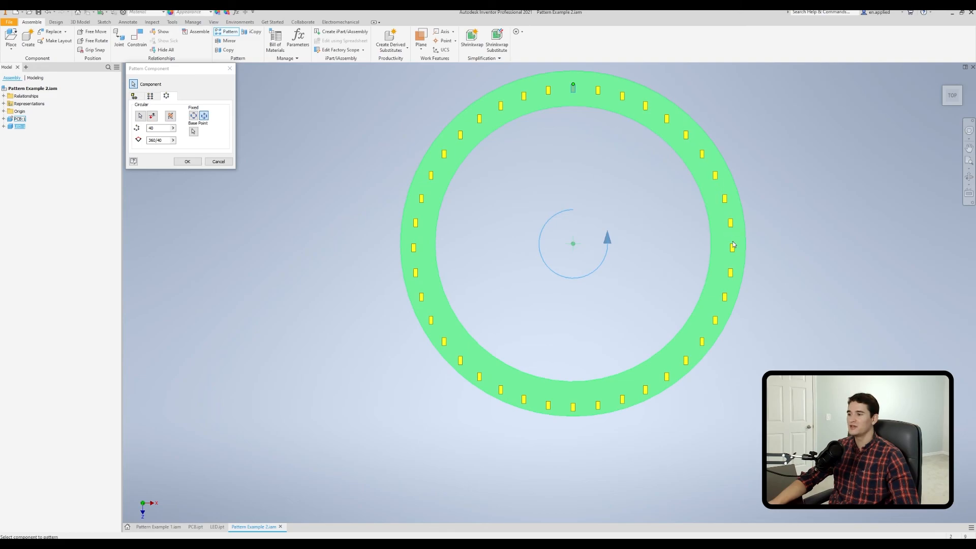
scroll(621, 82, "up", 3)
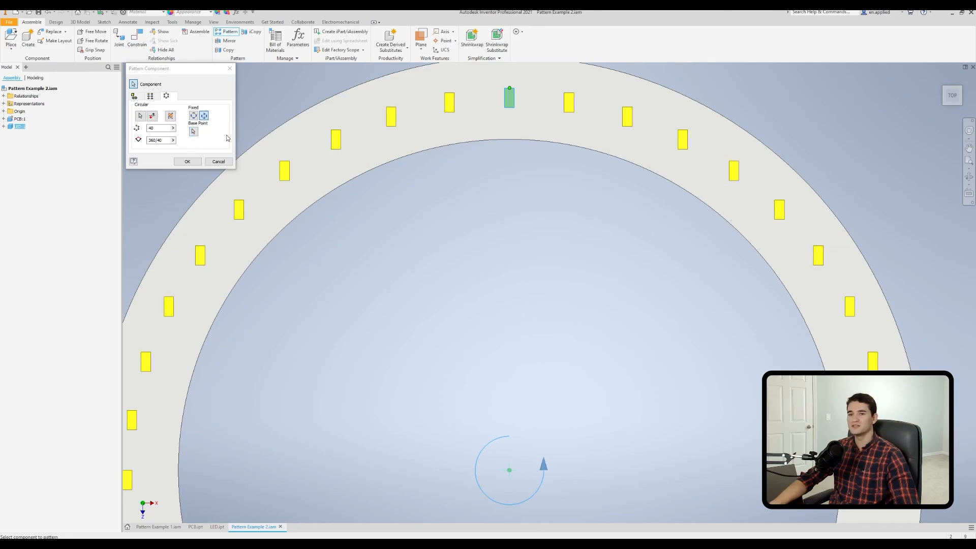
Step: Switch the LED pattern back to the rotational orientation and create the circular pattern on the ring PCB
left_click(198, 117)
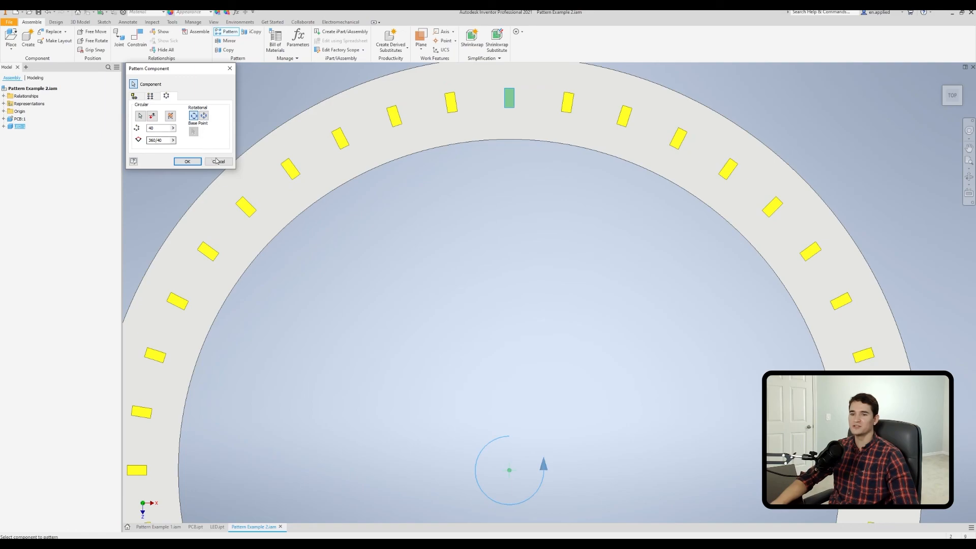
left_click(188, 161)
scroll(422, 228, "down", 5)
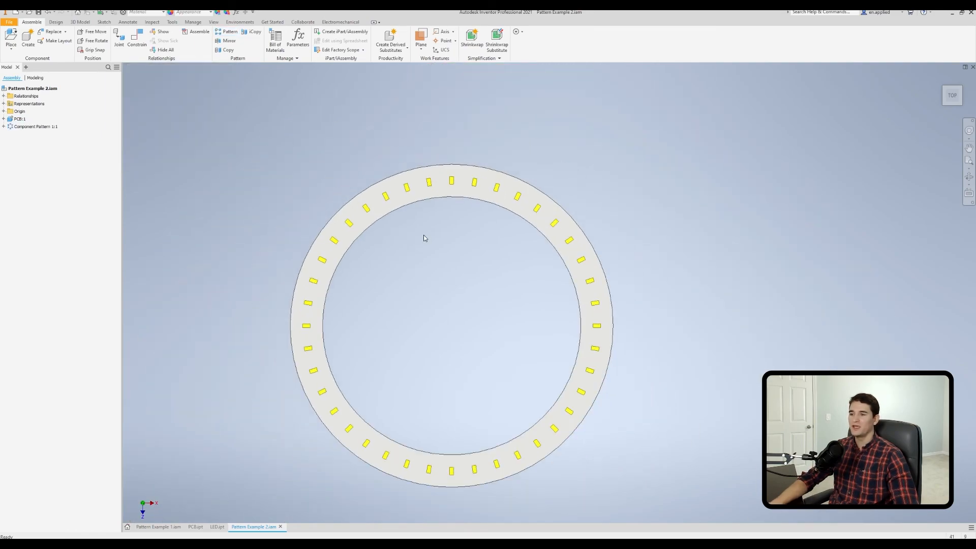
middle_click_drag(543, 319, 469, 264, "shift")
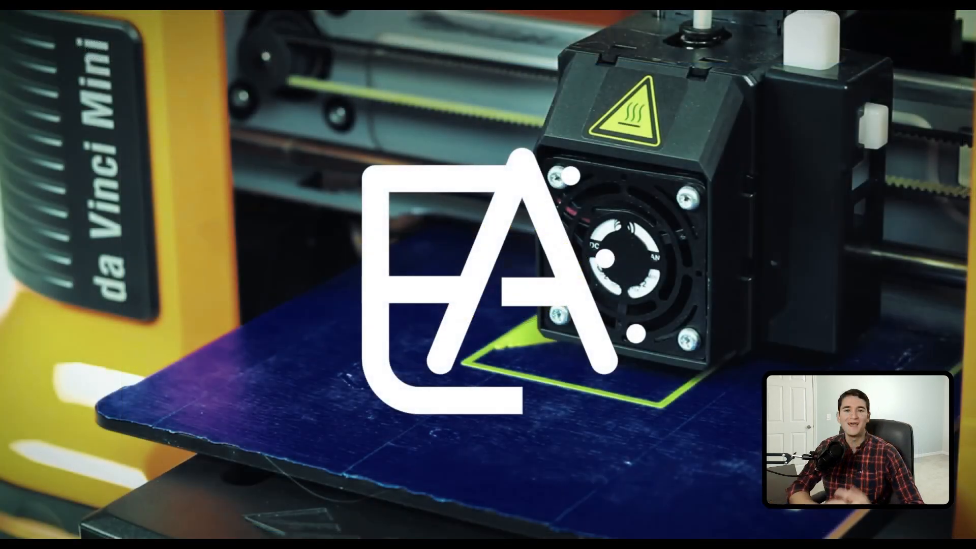